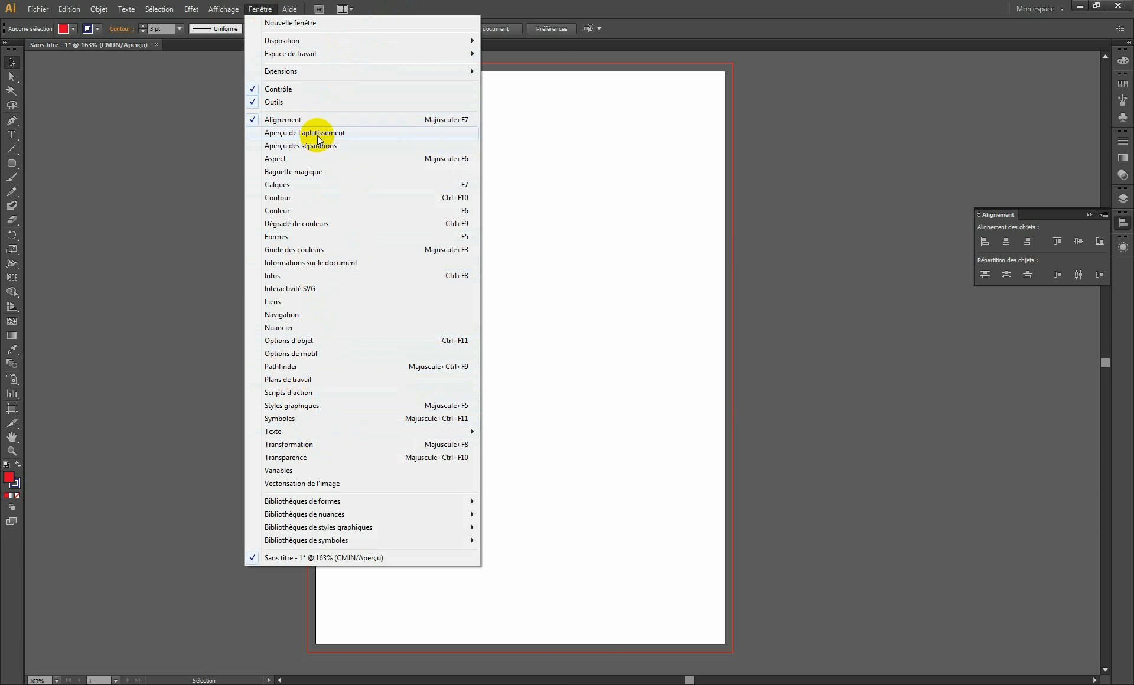
- Show the Alignement panel and detach it as a floating panel over the page
{"action": "left_click", "coordinate": [287, 121]}
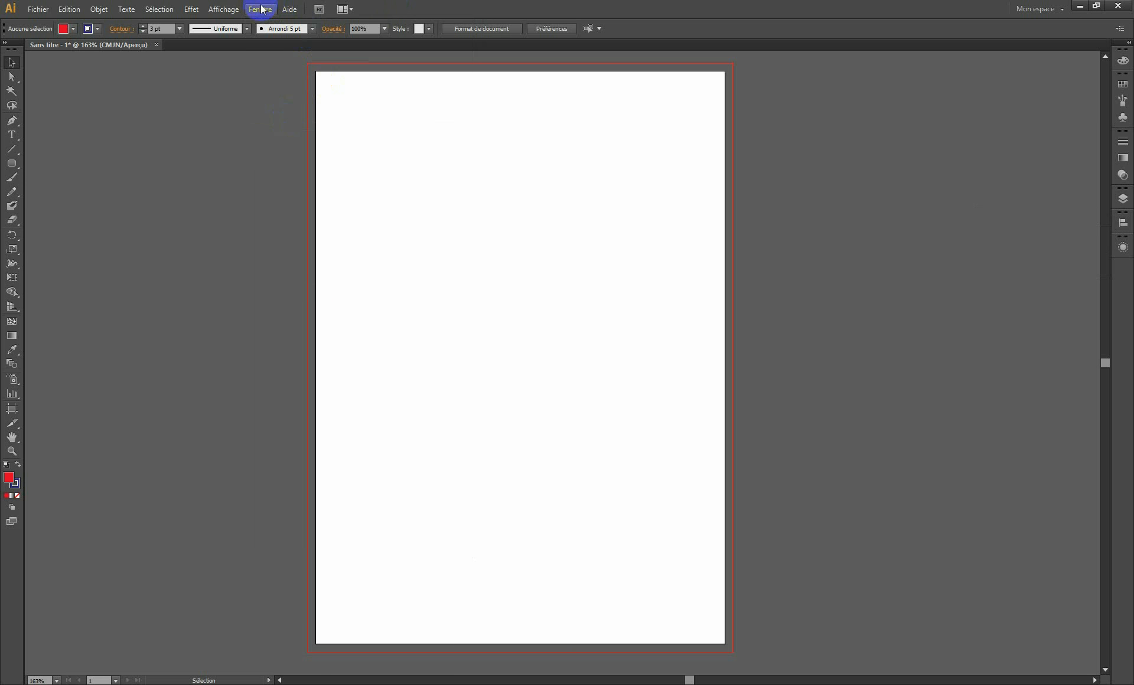
{"action": "left_click", "coordinate": [260, 9]}
{"action": "left_click", "coordinate": [284, 121]}
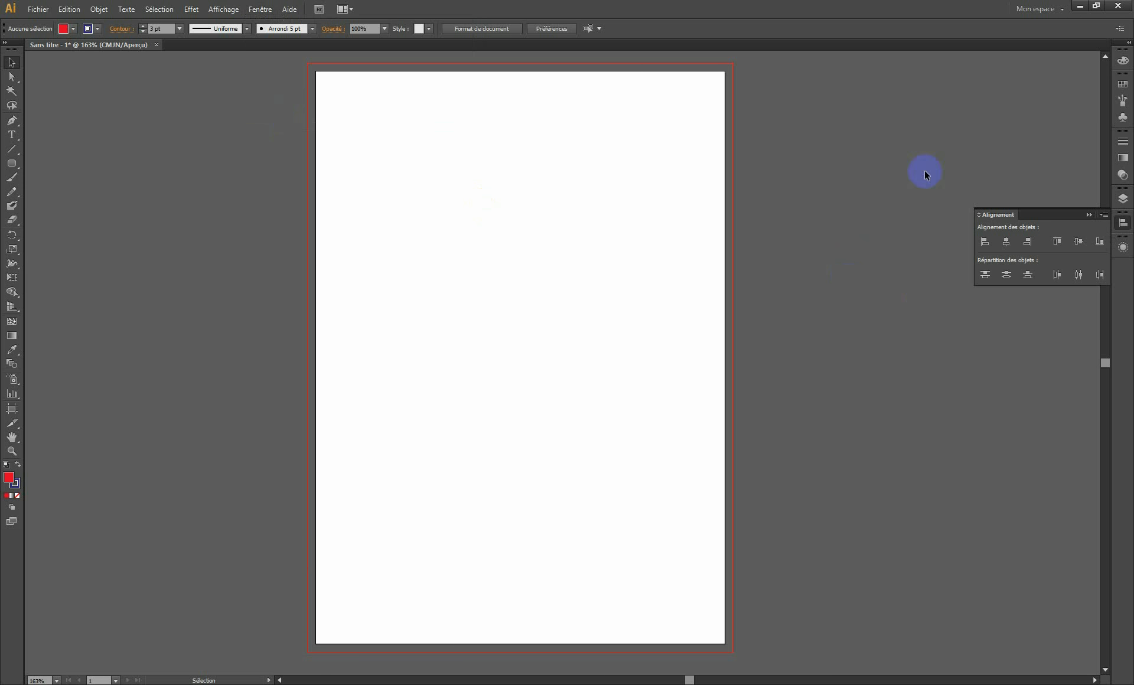
{"action": "left_click_drag", "start_coordinate": [1047, 215], "coordinate": [486, 307]}
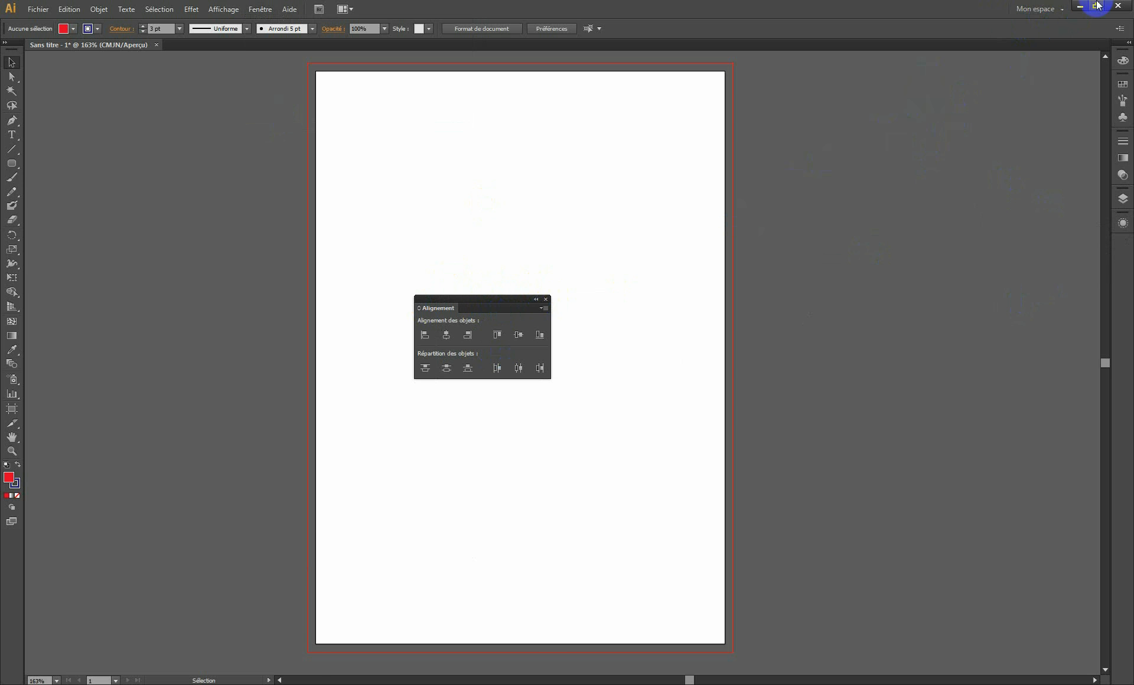
- Switch the workspace to Les indispensables, then show the Alignement panel group and place it beside the page
{"action": "left_click", "coordinate": [1061, 13]}
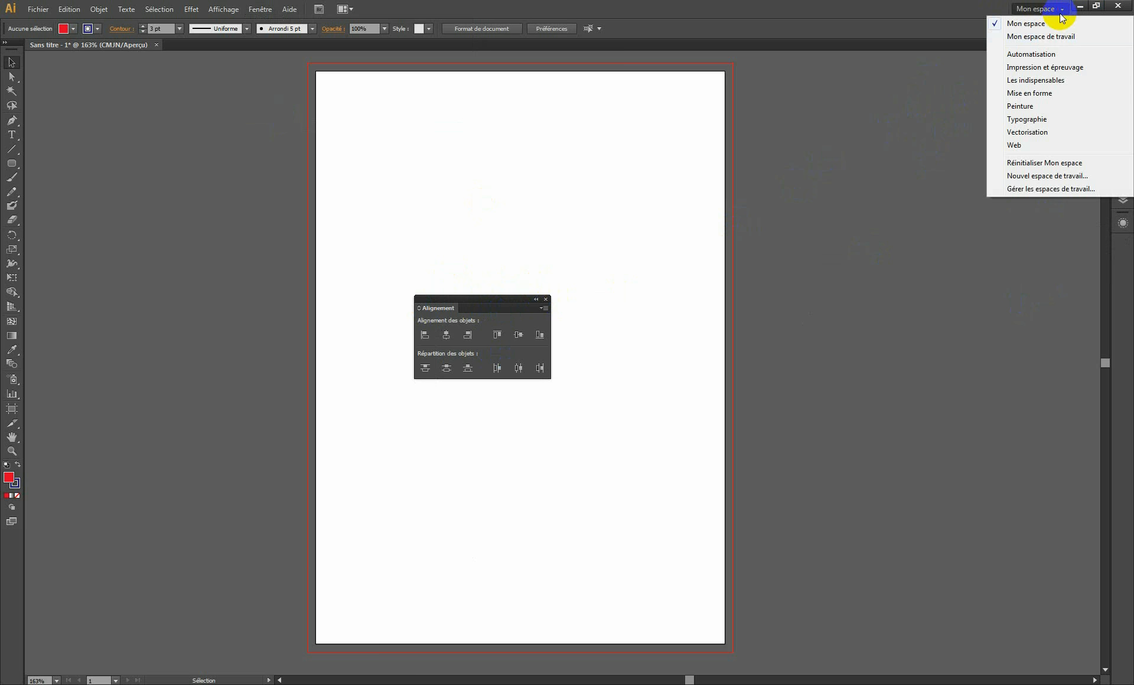
{"action": "left_click", "coordinate": [1047, 82]}
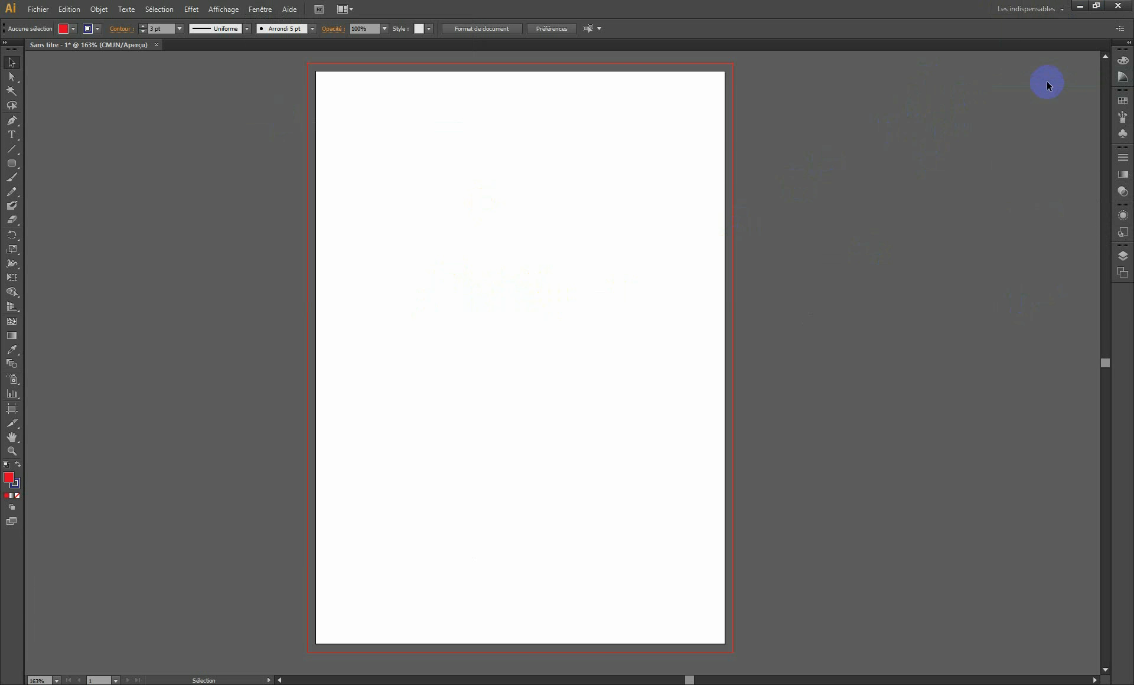
{"action": "left_click", "coordinate": [260, 9]}
{"action": "left_click", "coordinate": [295, 122]}
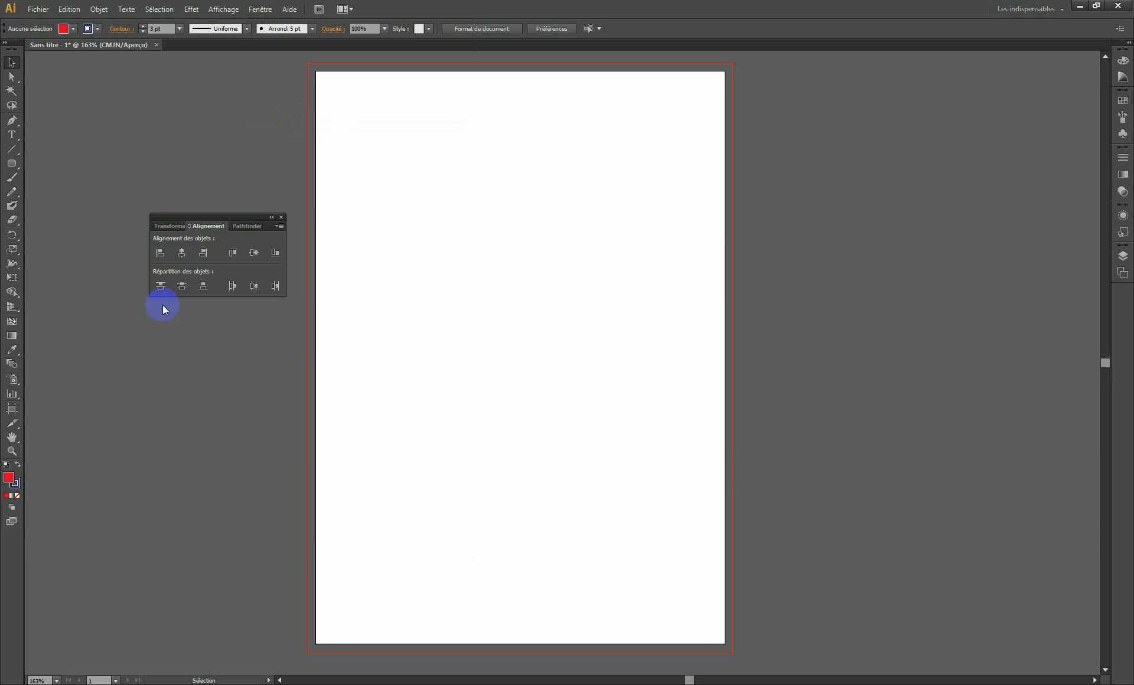
{"action": "left_click_drag", "start_coordinate": [222, 217], "coordinate": [189, 269]}
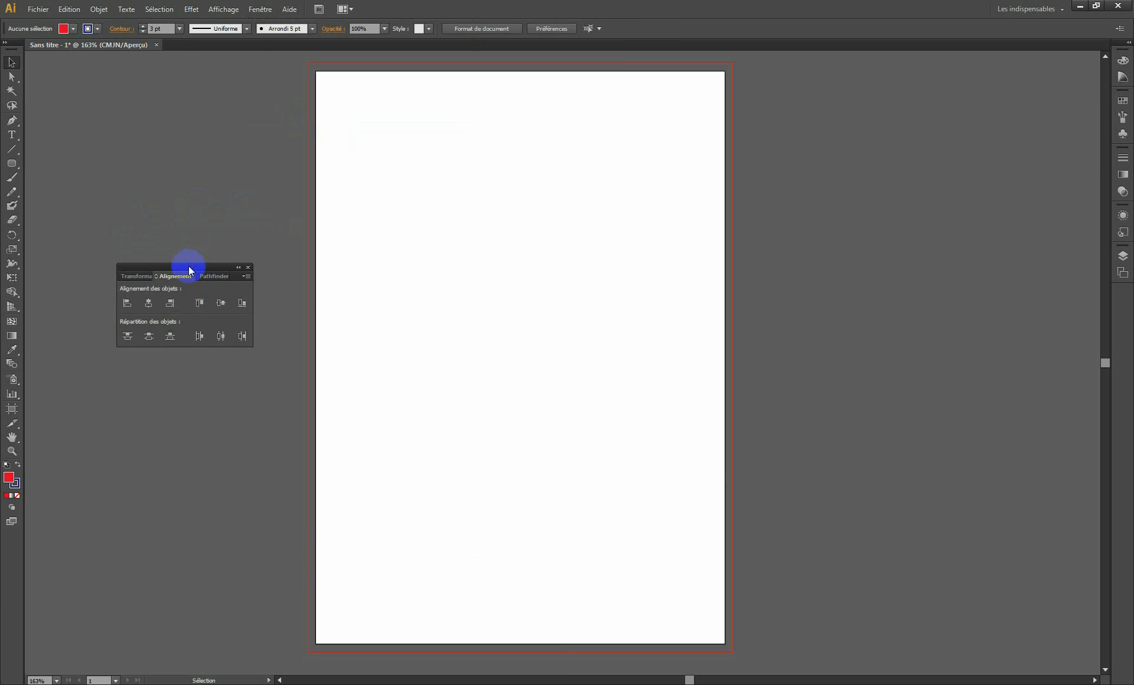
- Separate the Pathfinder panel from its group, close the Transformation and Alignement panels, and place Pathfinder beside the page
{"action": "left_click", "coordinate": [137, 275]}
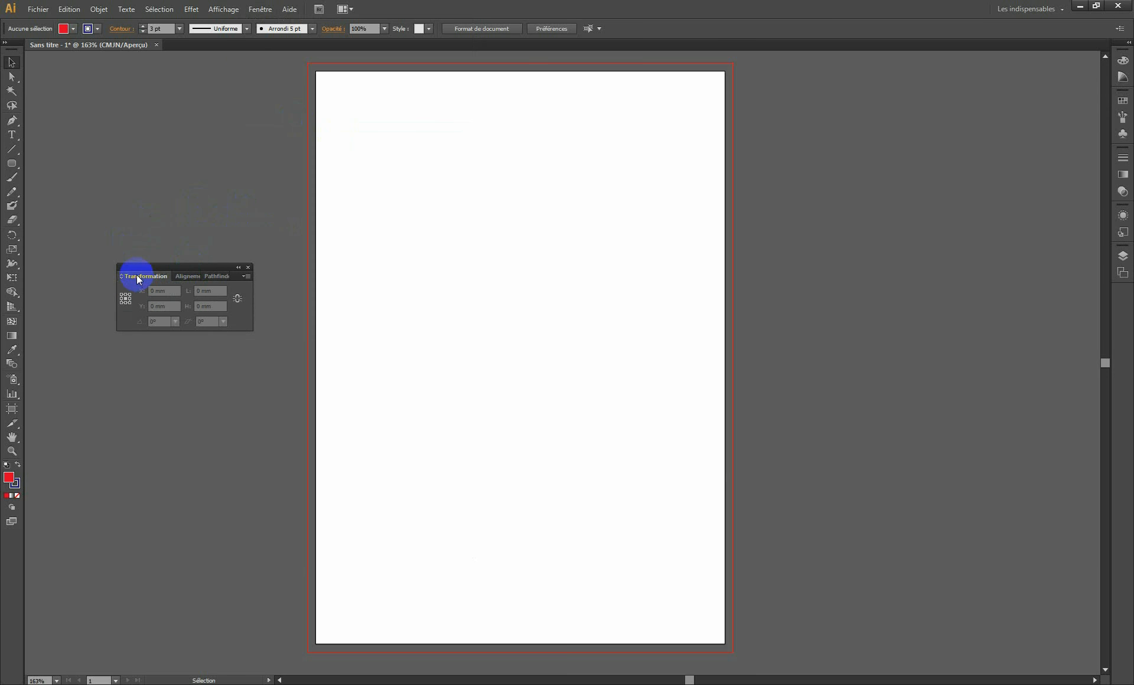
{"action": "left_click", "coordinate": [212, 277]}
{"action": "left_click_drag", "start_coordinate": [214, 276], "coordinate": [145, 188]}
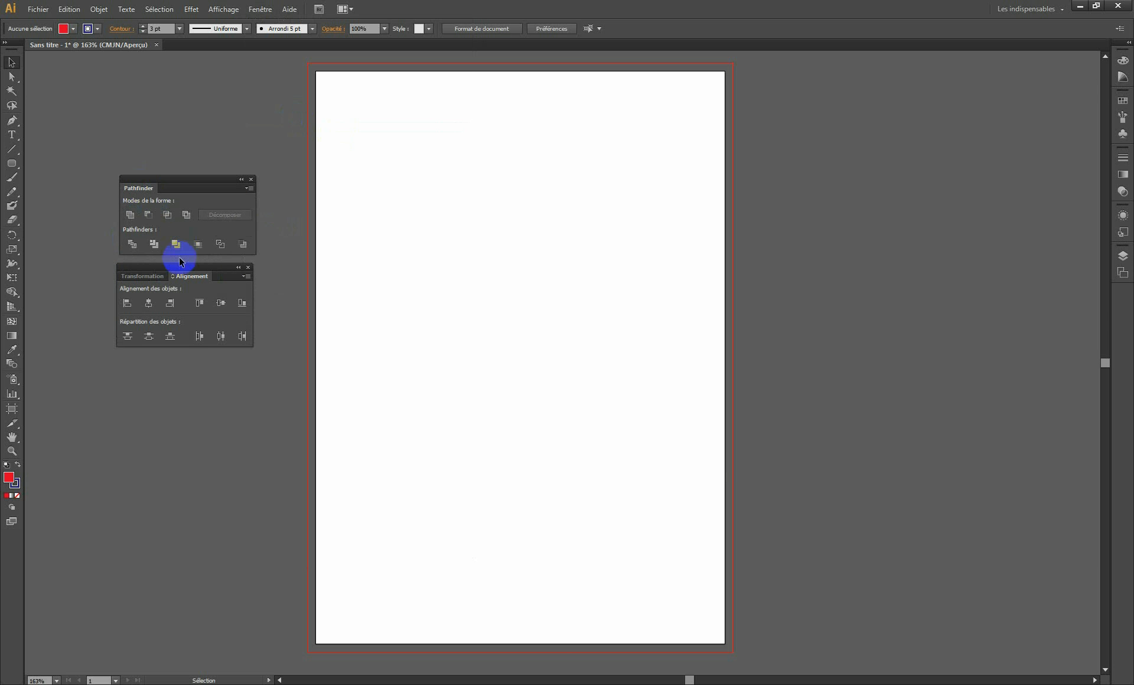
{"action": "left_click_drag", "start_coordinate": [176, 264], "coordinate": [878, 156]}
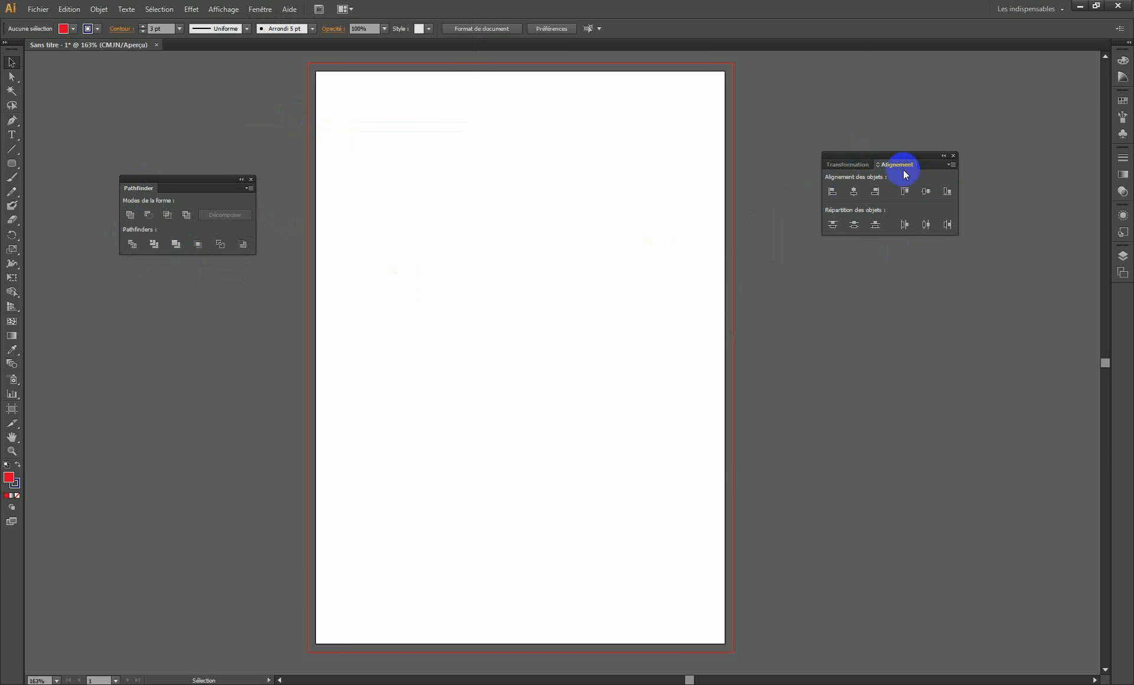
{"action": "left_click", "coordinate": [952, 157]}
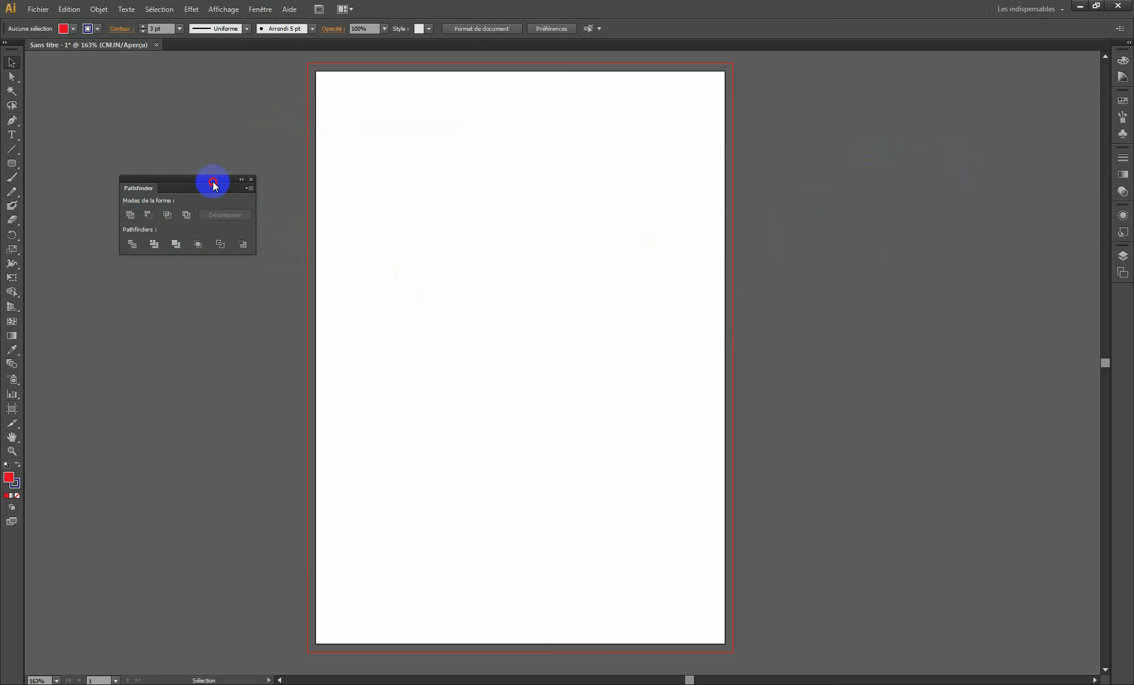
{"action": "left_click_drag", "start_coordinate": [213, 186], "coordinate": [185, 313]}
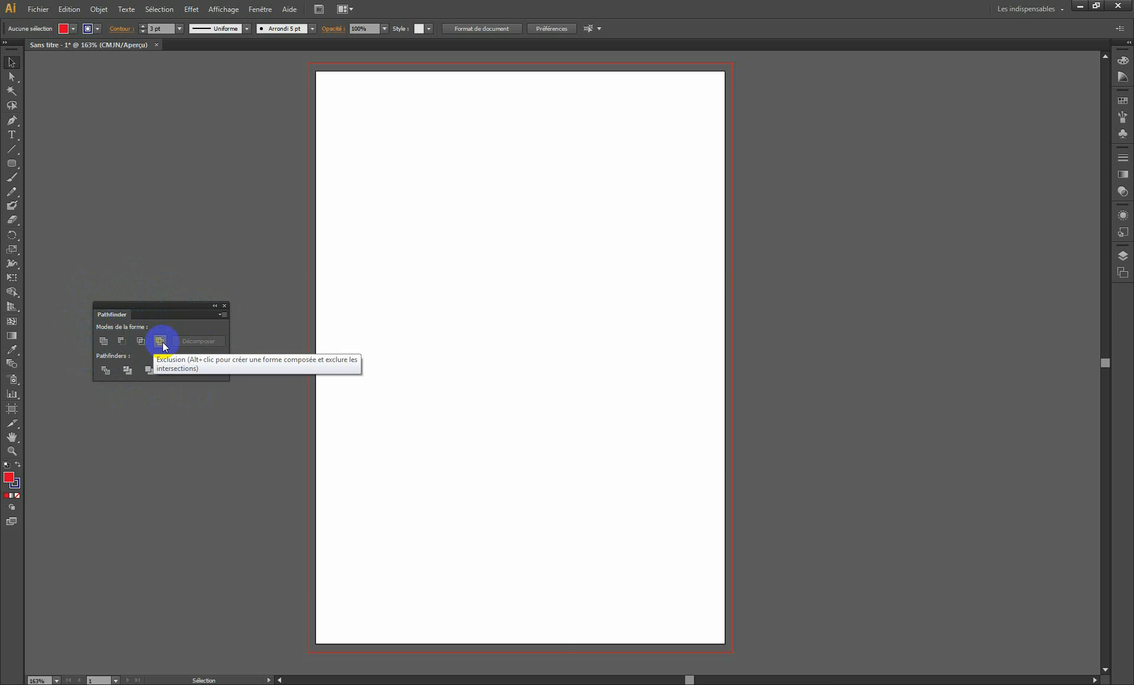
- Draw a rounded square about 43 mm wide in the upper-left part of the page
{"action": "left_click", "coordinate": [10, 163]}
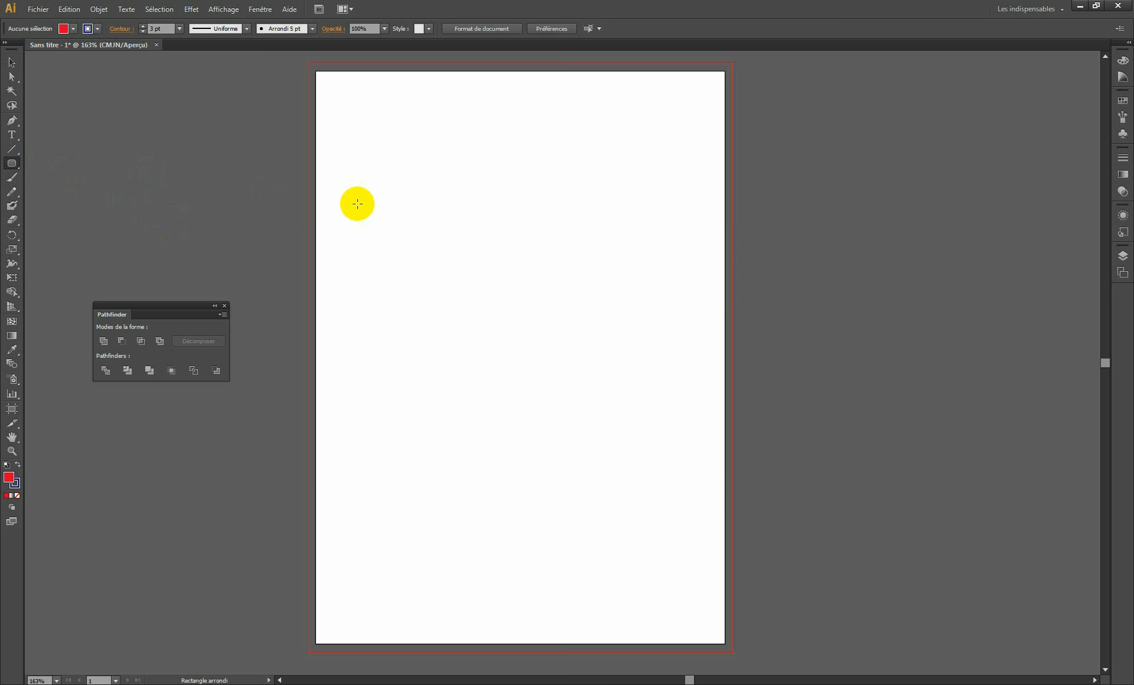
{"action": "mouse_move", "coordinate": [11, 163]}
{"action": "left_mouse_down"}
{"action": "mouse_move", "coordinate": [80, 205]}
{"action": "mouse_move", "coordinate": [13, 169]}
{"action": "left_mouse_up"}
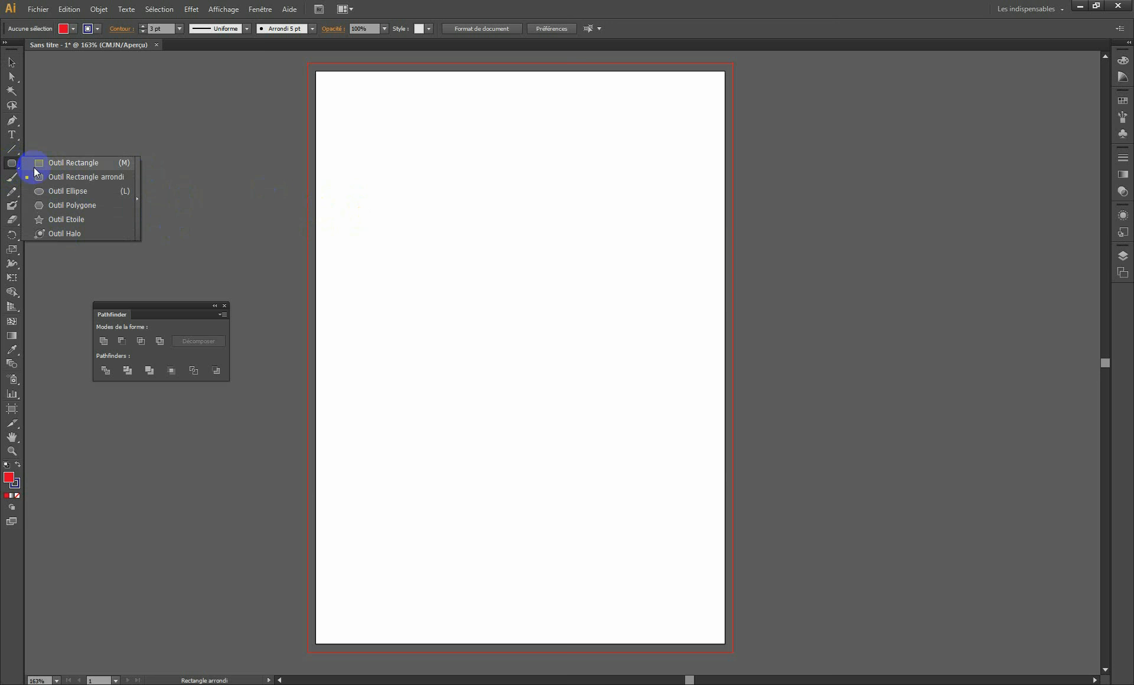
{"action": "left_click", "coordinate": [398, 251]}
{"action": "left_click_drag", "start_coordinate": [362, 194], "coordinate": [480, 312]}
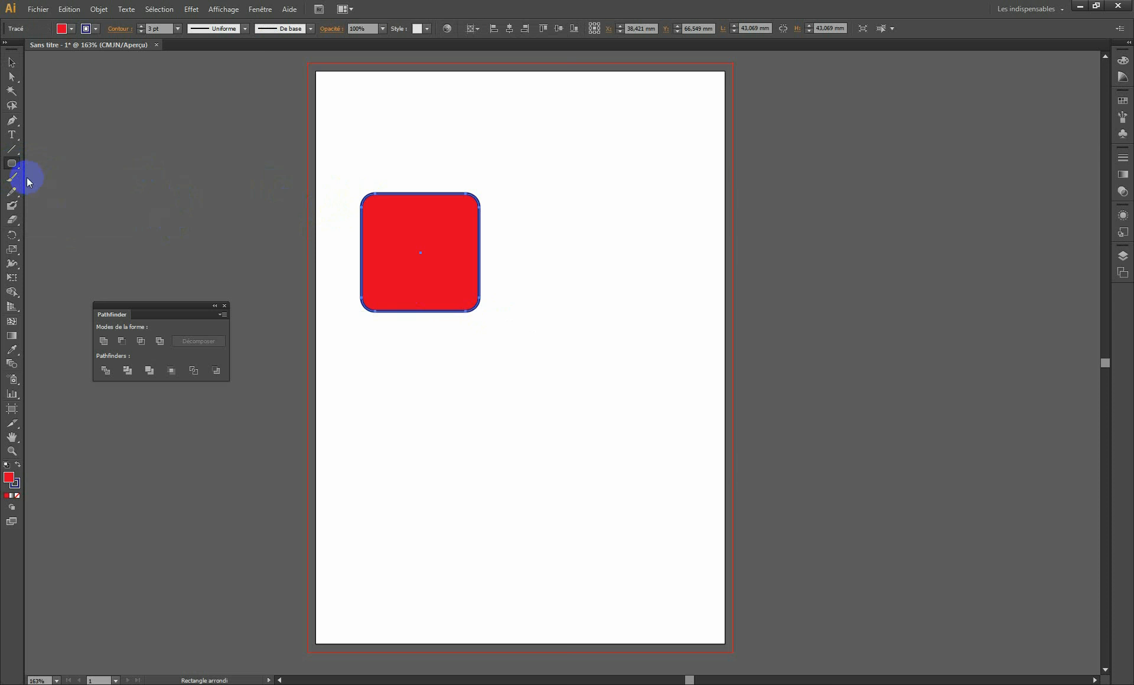
- Give the rounded square a green fill and a crimson outline, with the Ellipse tool made active
{"action": "left_click", "coordinate": [12, 165]}
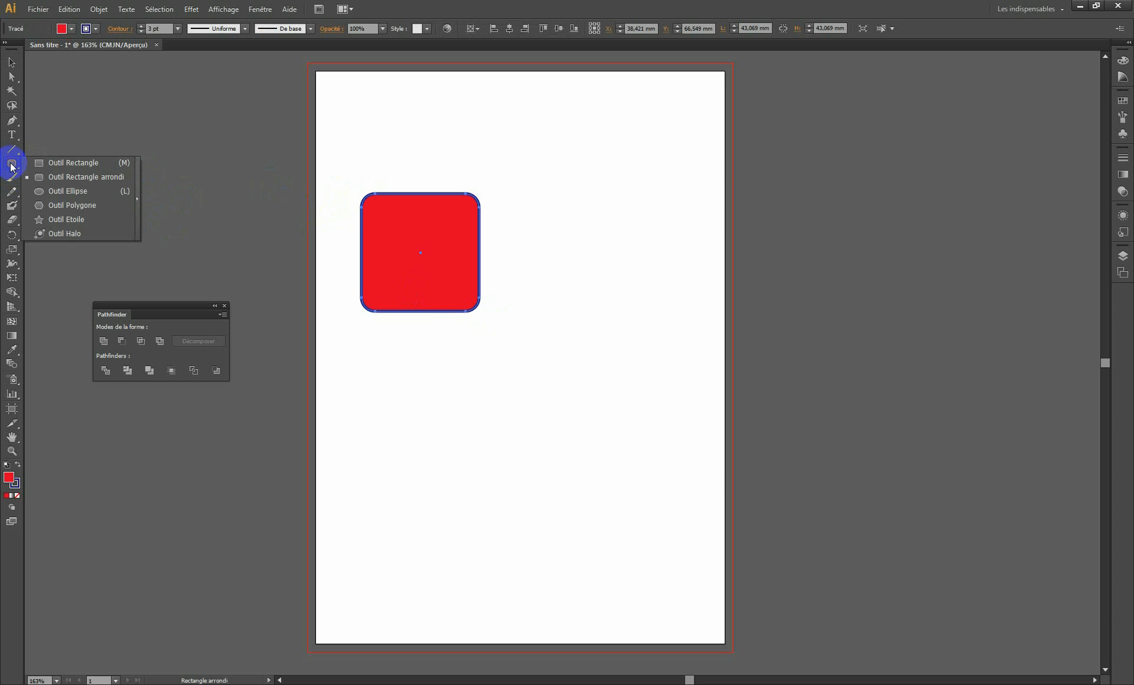
{"action": "left_click", "coordinate": [62, 190]}
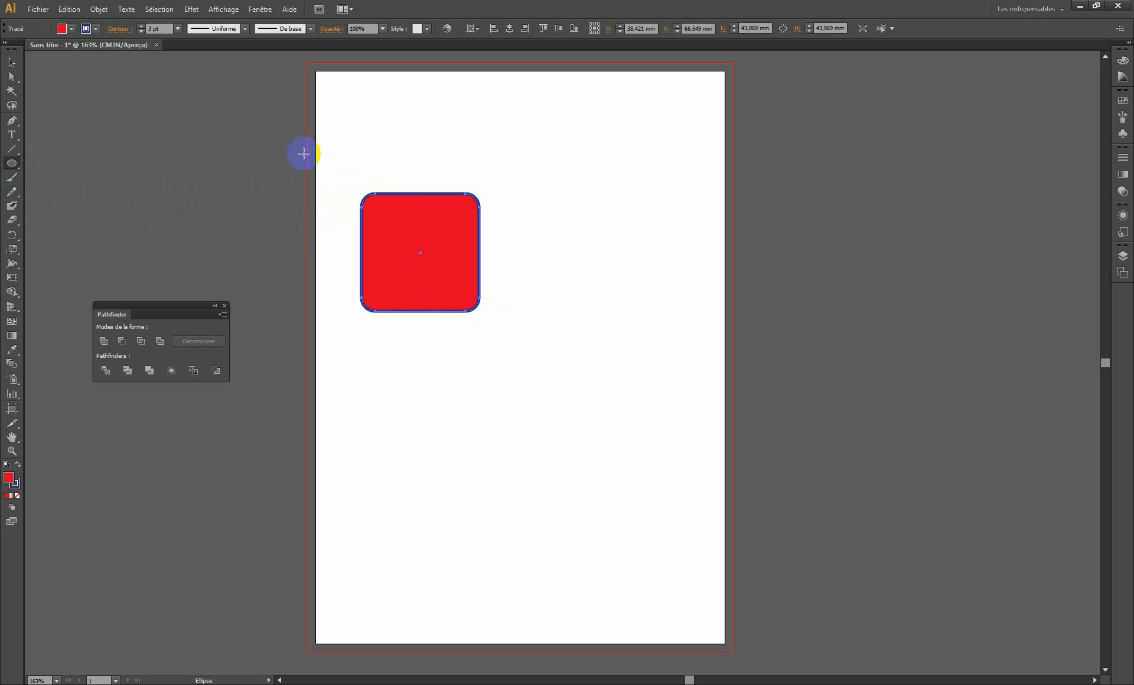
{"action": "left_click", "coordinate": [71, 28]}
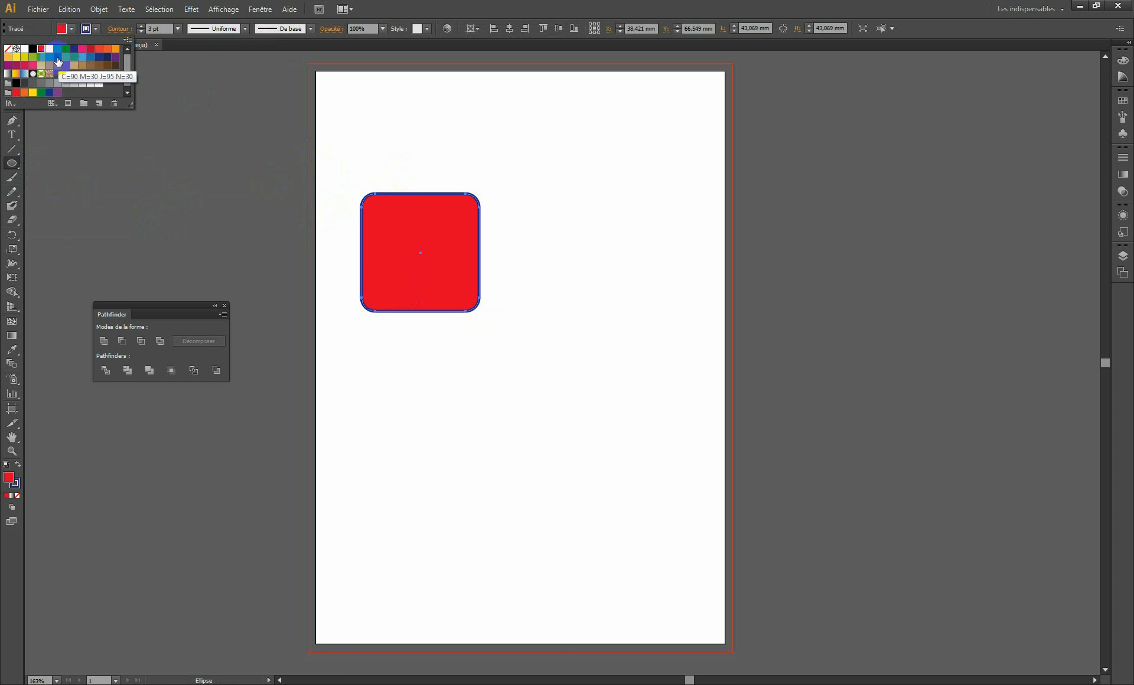
{"action": "left_click", "coordinate": [58, 59]}
{"action": "left_click", "coordinate": [94, 30]}
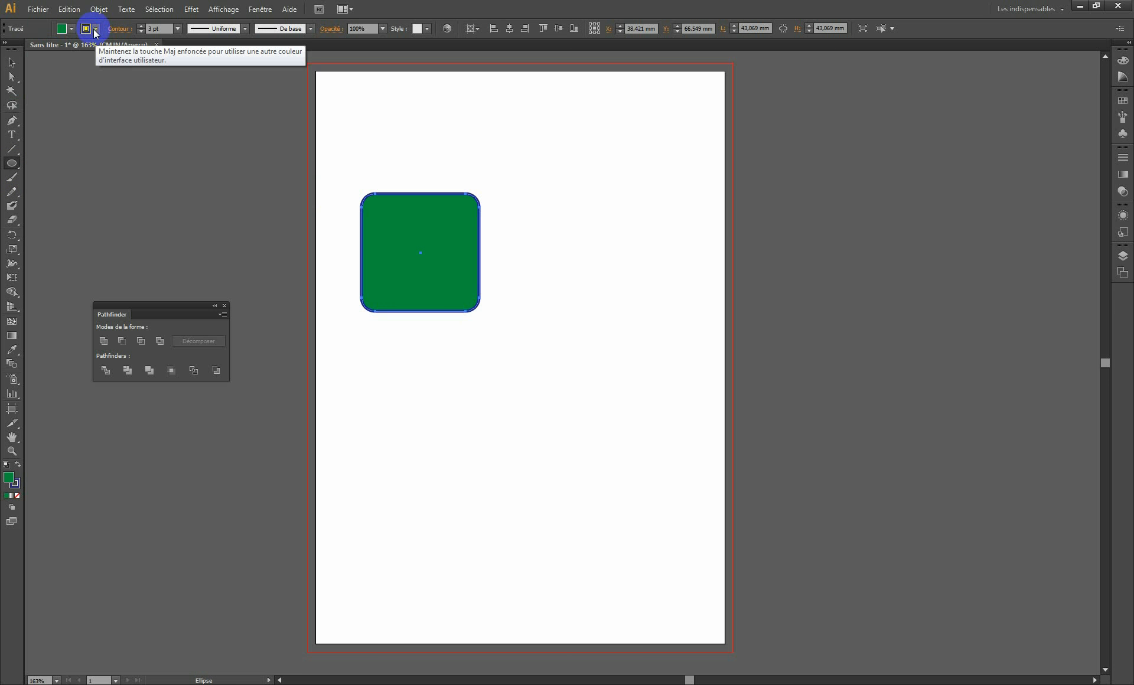
{"action": "left_click", "coordinate": [96, 28]}
{"action": "left_click", "coordinate": [90, 48]}
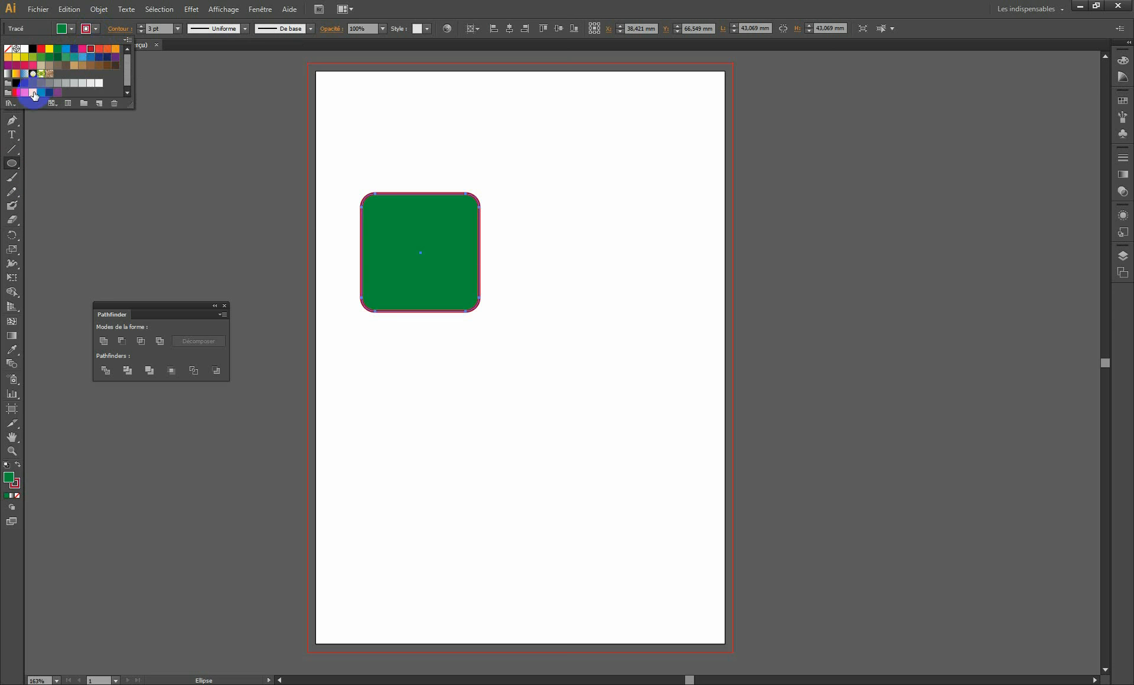
{"action": "left_click", "coordinate": [423, 140]}
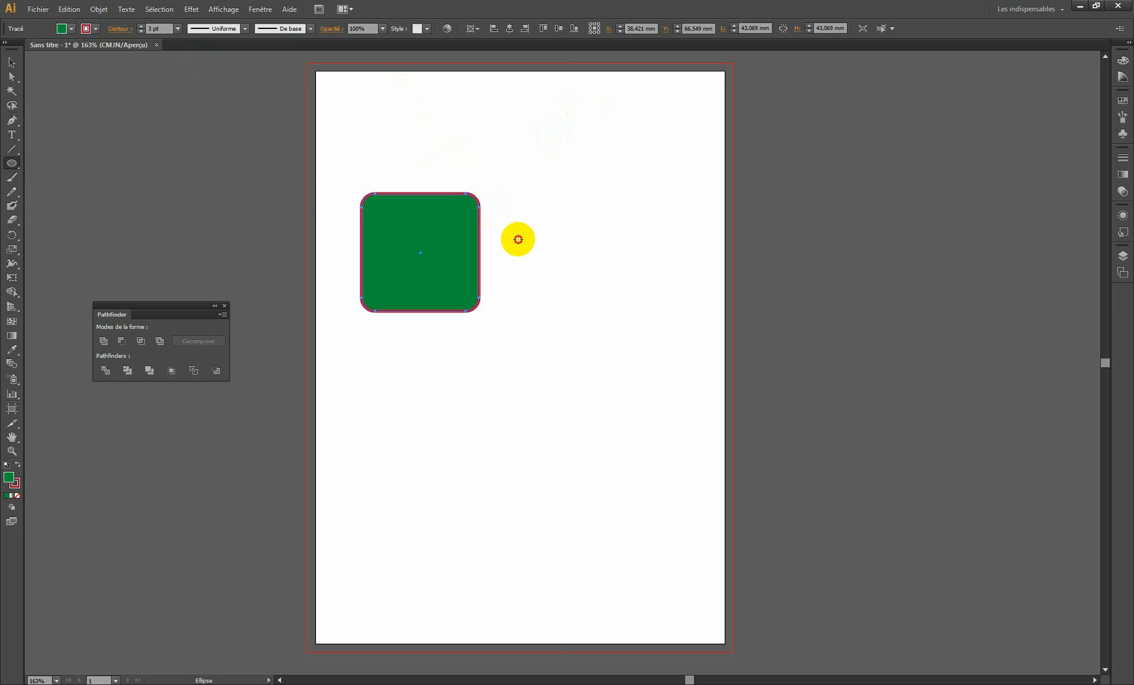
- Draw an ellipse about 39 × 38 mm over the square's upper-right corner and shift both shapes lower on the page
{"action": "left_click_drag", "start_coordinate": [437, 147], "coordinate": [546, 249]}
{"action": "left_click", "coordinate": [11, 62]}
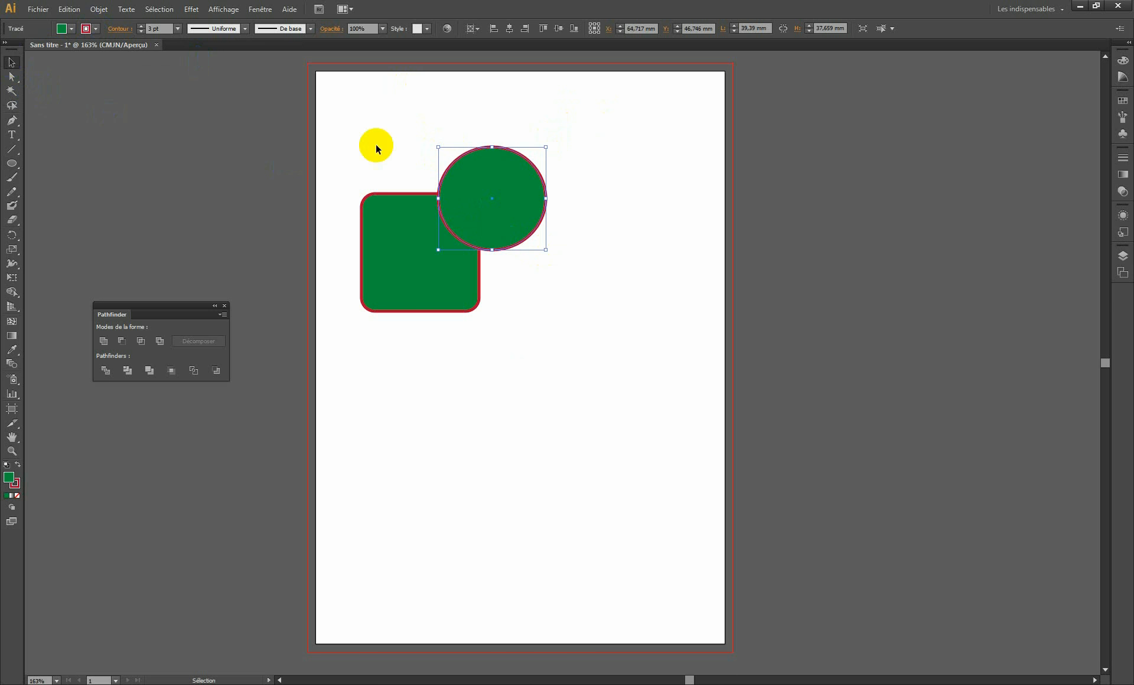
{"action": "left_click_drag", "start_coordinate": [447, 192], "coordinate": [505, 270]}
{"action": "left_click_drag", "start_coordinate": [473, 173], "coordinate": [512, 235]}
{"action": "left_click", "coordinate": [481, 154]}
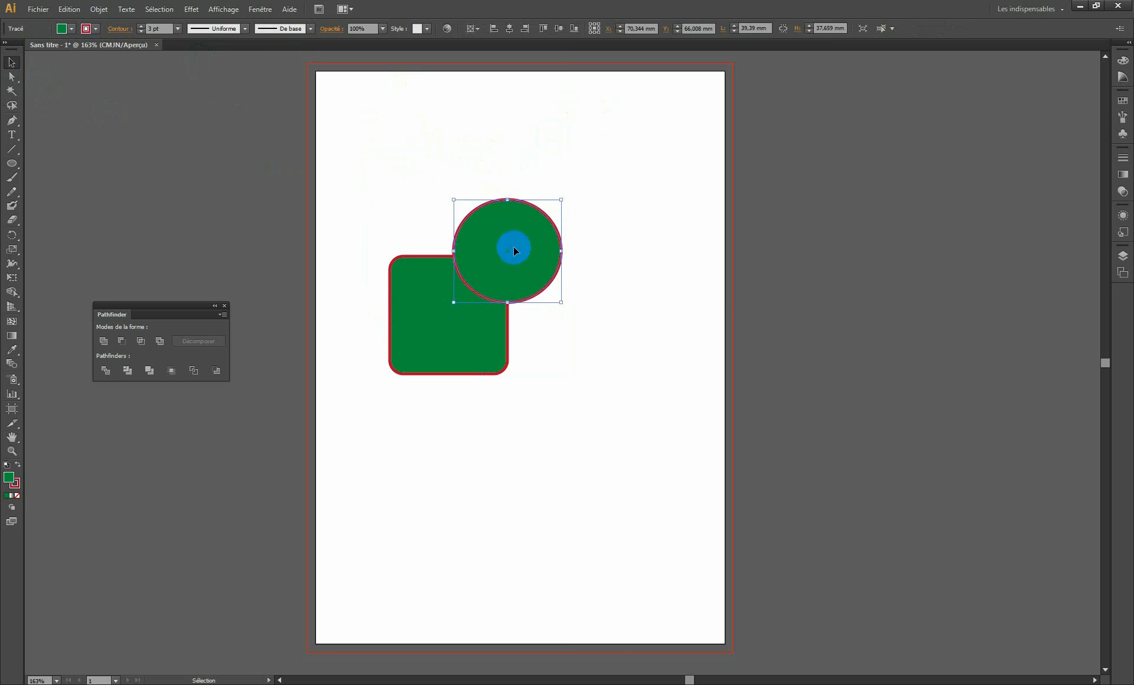
- Scale down the square and circle until the square is about 28 mm wide, move the pair above the page, and duplicate it alongside
{"action": "left_click_drag", "start_coordinate": [410, 172], "coordinate": [502, 314]}
{"action": "left_click_drag", "start_coordinate": [539, 178], "coordinate": [567, 416]}
{"action": "left_click_drag", "start_coordinate": [504, 484], "coordinate": [621, 220]}
{"action": "left_click_drag", "start_coordinate": [473, 320], "coordinate": [508, 254]}
- Fill the rounded square of the left pair with yellow
{"action": "left_click", "coordinate": [425, 207]}
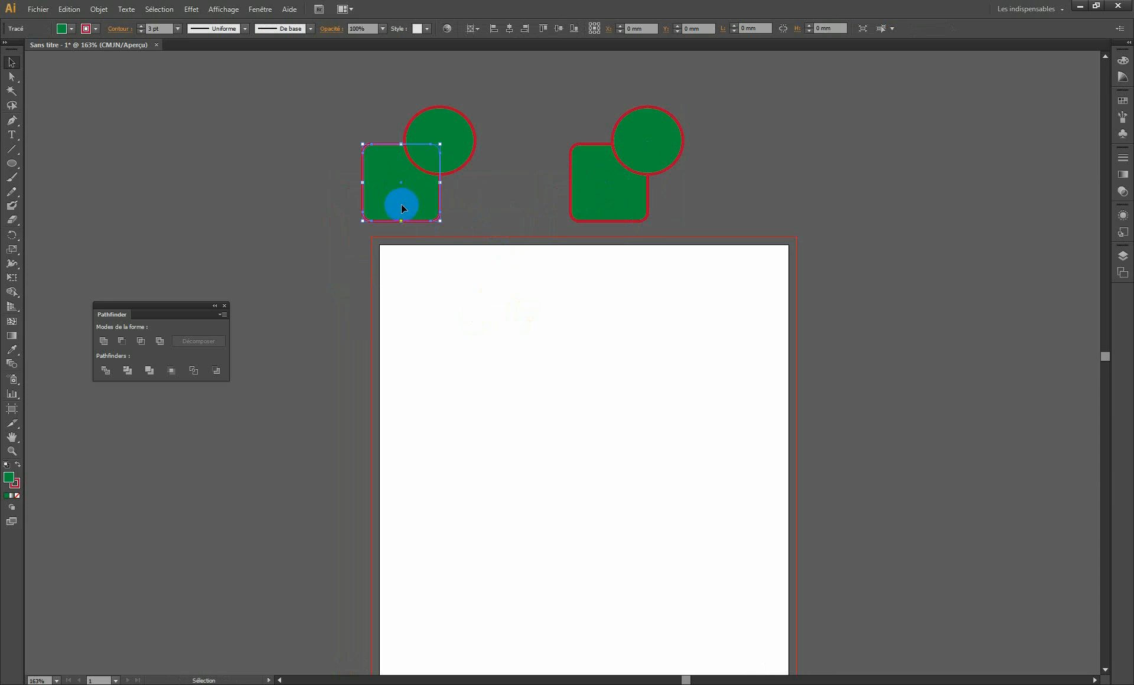
{"action": "left_click", "coordinate": [60, 29]}
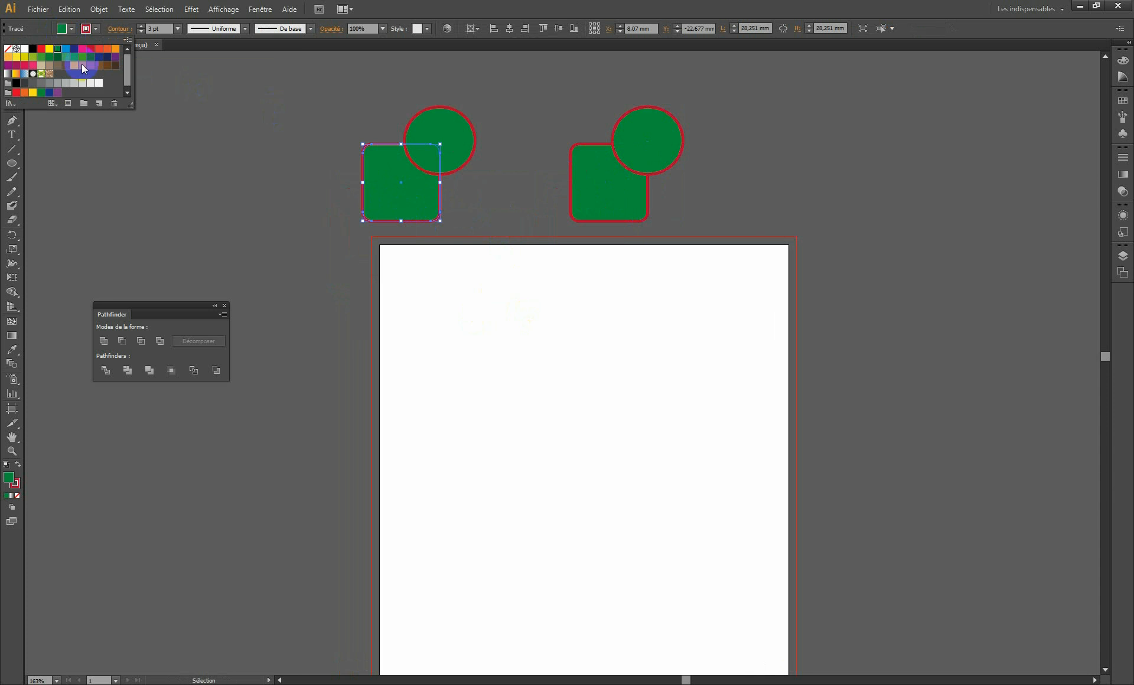
{"action": "left_click", "coordinate": [48, 49]}
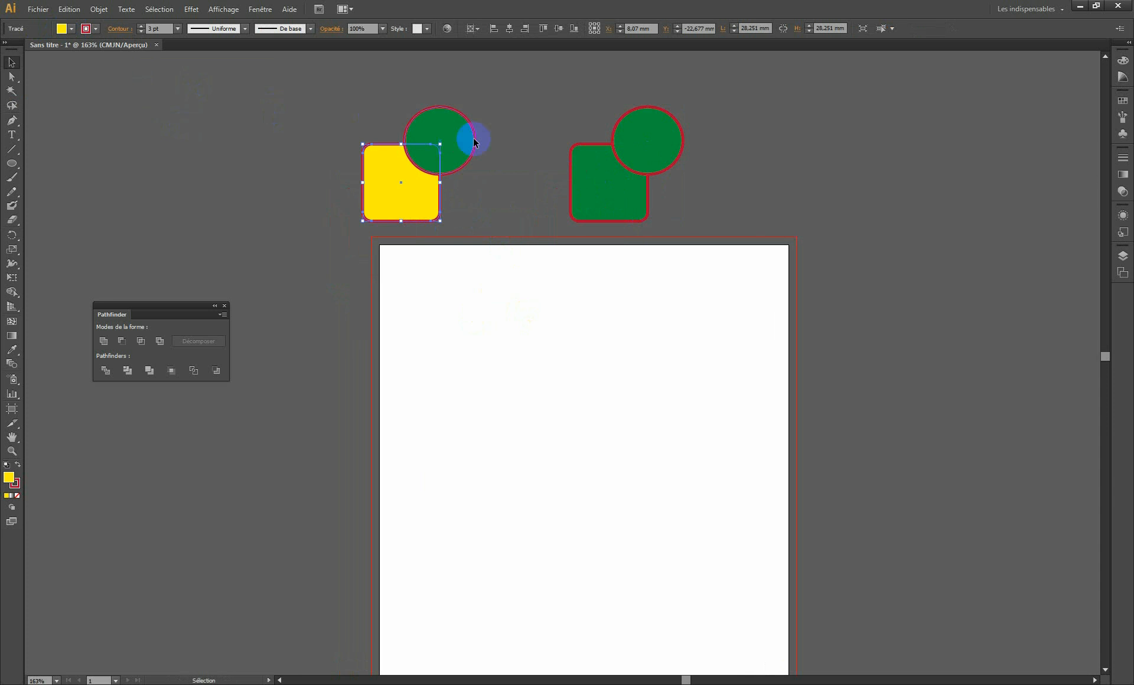
- Apply the yellow square's fill to the circle of the right pair with the Eyedropper
{"action": "left_click", "coordinate": [644, 132]}
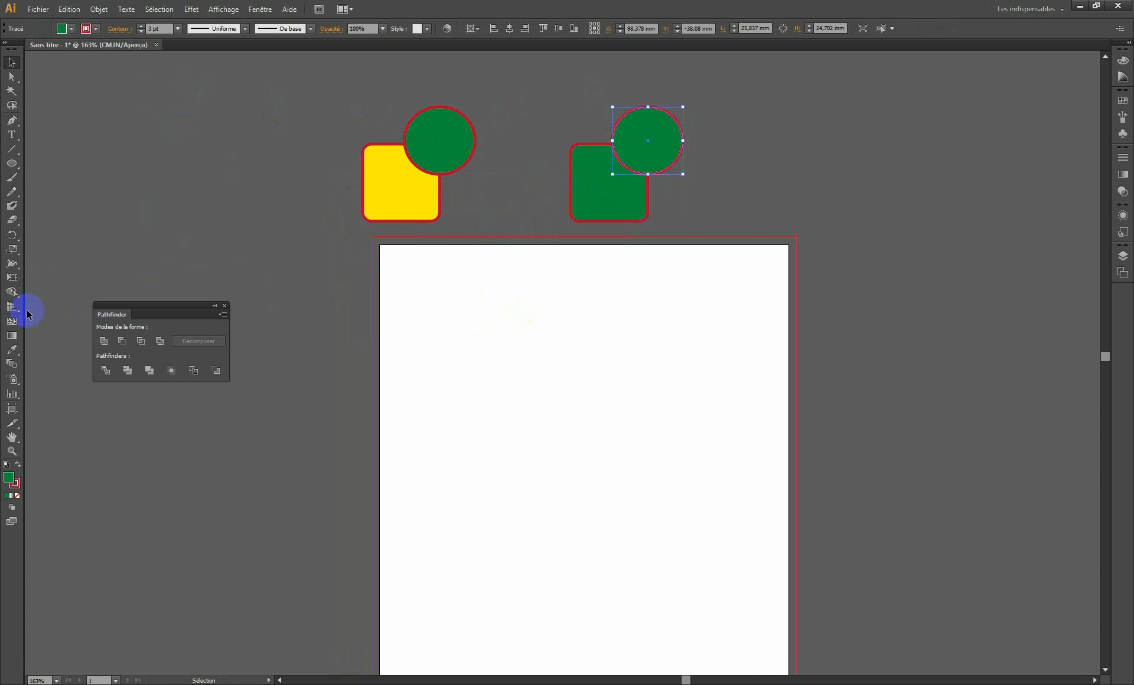
{"action": "left_click", "coordinate": [12, 349]}
{"action": "left_click", "coordinate": [382, 181]}
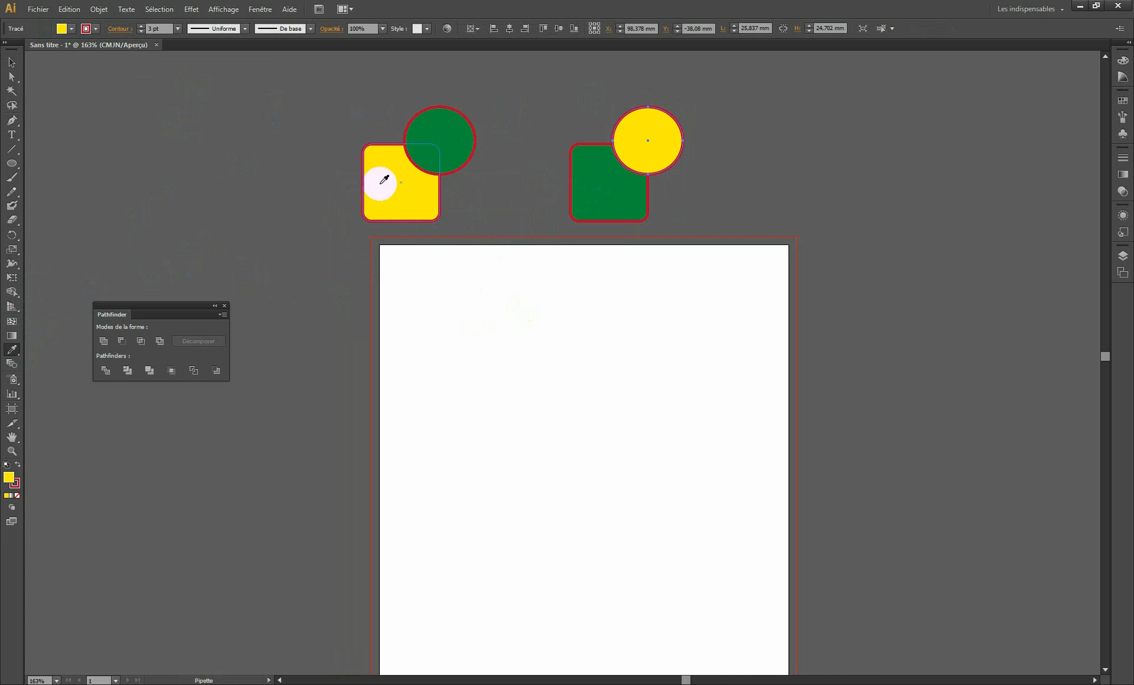
{"action": "left_click", "coordinate": [11, 62]}
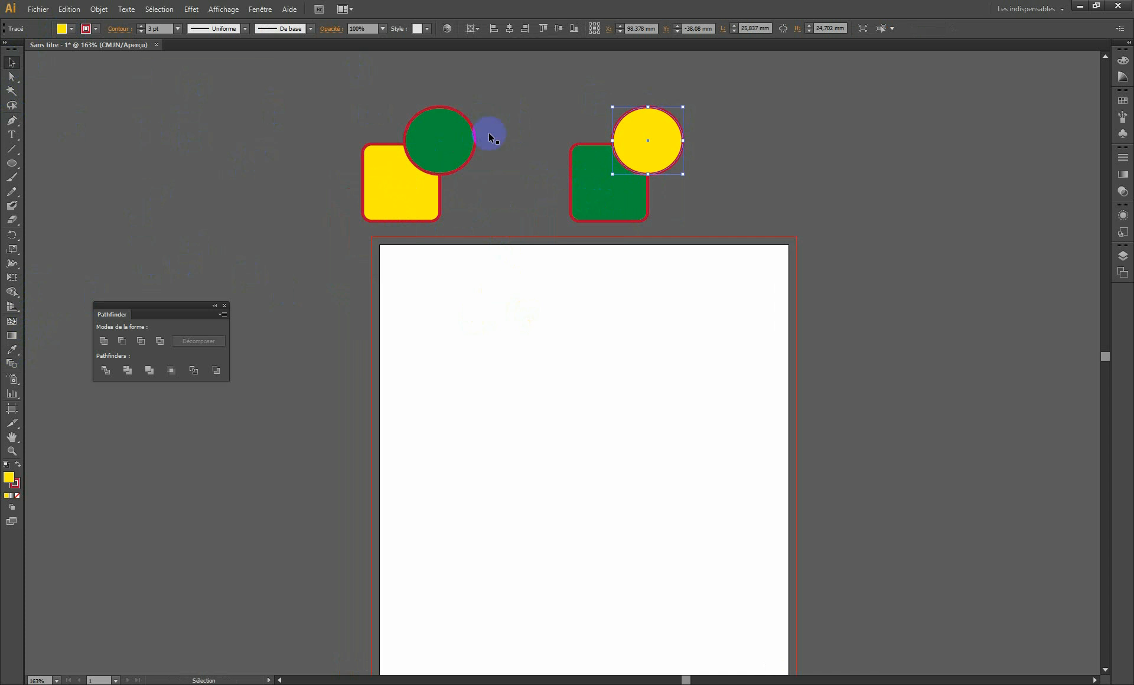
- Move the left pair closer to the right pair, then duplicate both pairs onto the upper part of the page
{"action": "left_click_drag", "start_coordinate": [430, 185], "coordinate": [476, 199]}
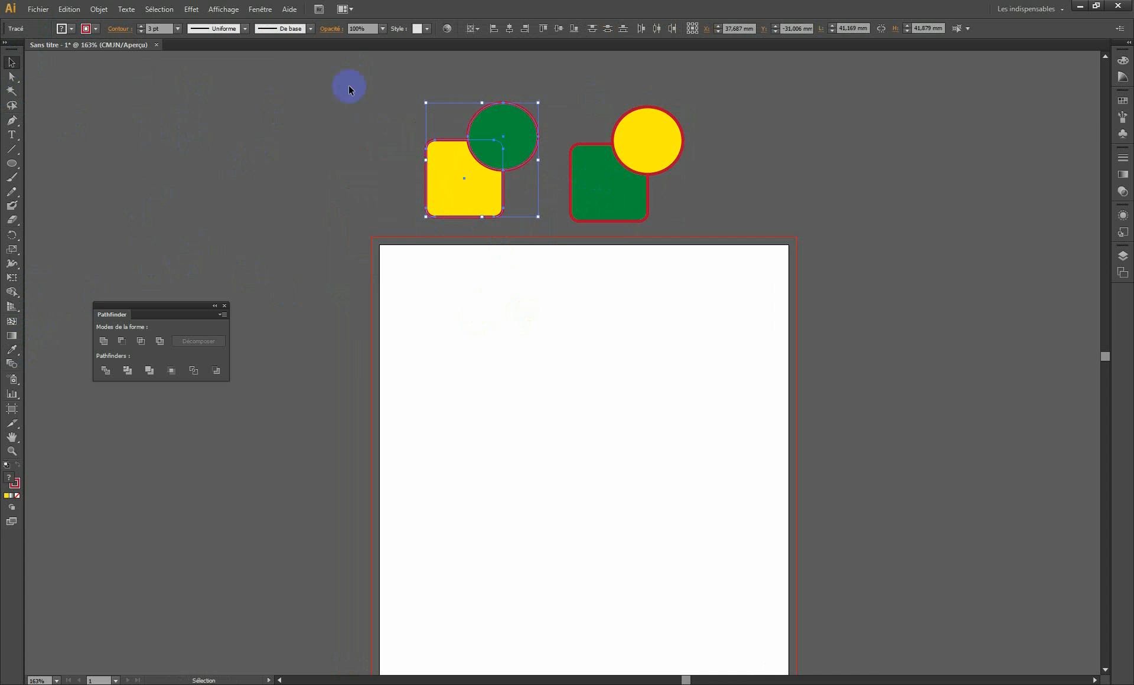
{"action": "left_click_drag", "start_coordinate": [349, 86], "coordinate": [771, 308]}
{"action": "left_click_drag", "start_coordinate": [582, 189], "coordinate": [607, 338]}
{"action": "left_click_drag", "start_coordinate": [646, 242], "coordinate": [641, 289]}
{"action": "left_click", "coordinate": [749, 228]}
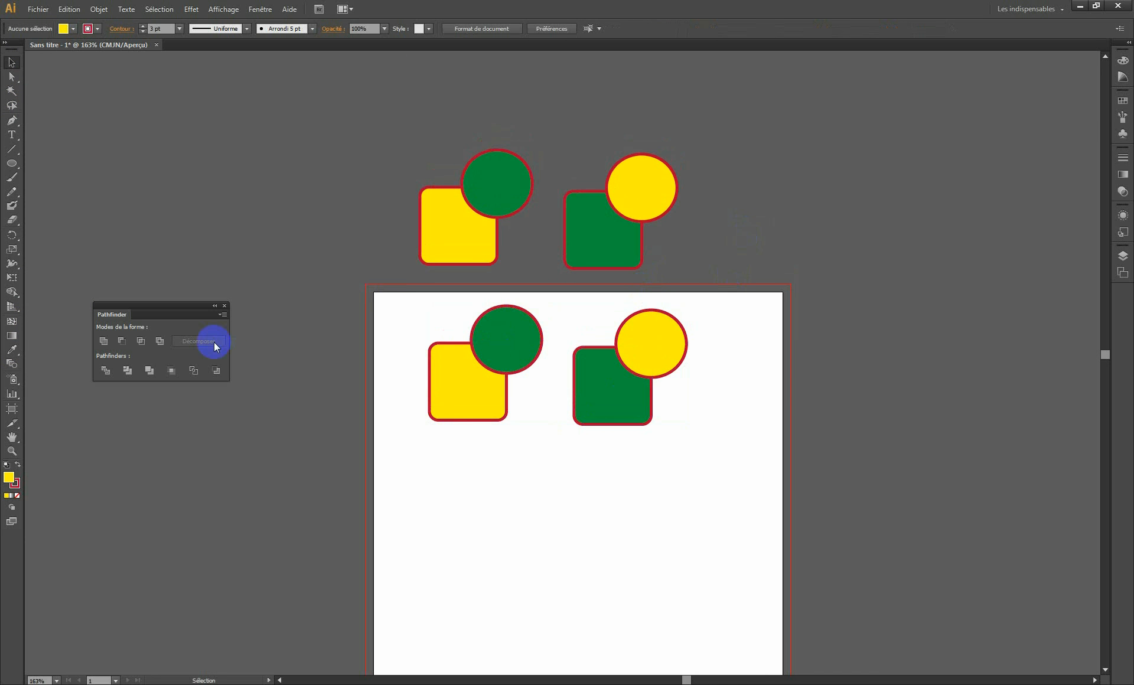
- Merge each pair on the page into a single shape with Réunion, then select the green circle above the page
{"action": "left_click_drag", "start_coordinate": [382, 314], "coordinate": [498, 423]}
{"action": "left_click", "coordinate": [104, 341]}
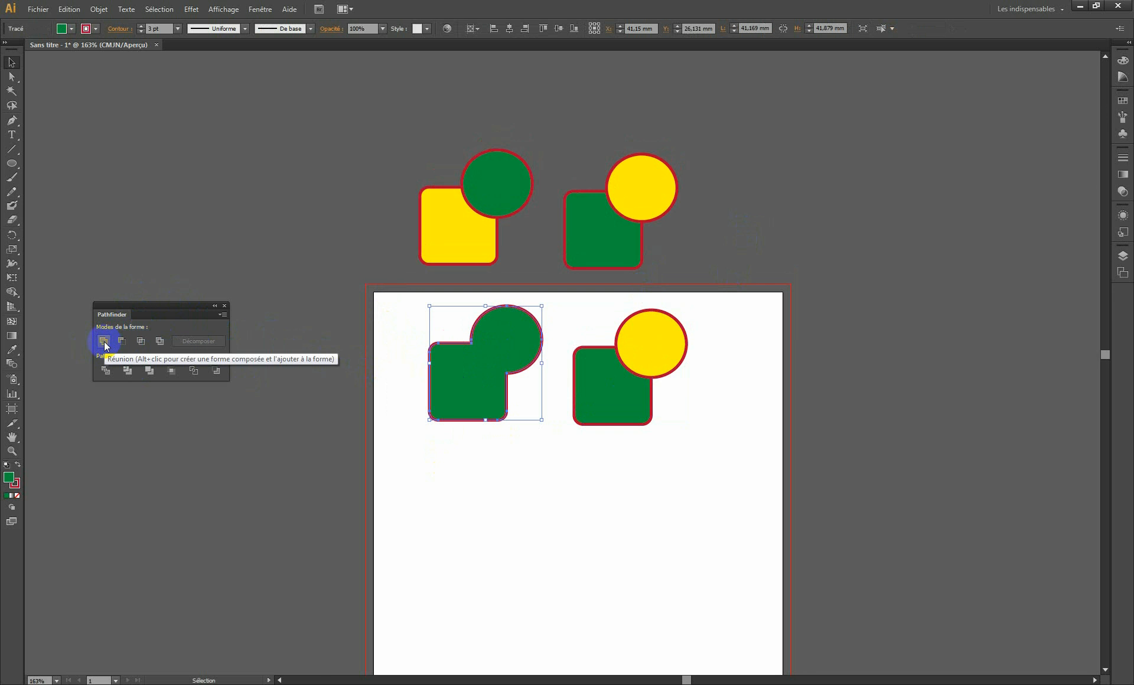
{"action": "left_click_drag", "start_coordinate": [724, 308], "coordinate": [588, 443]}
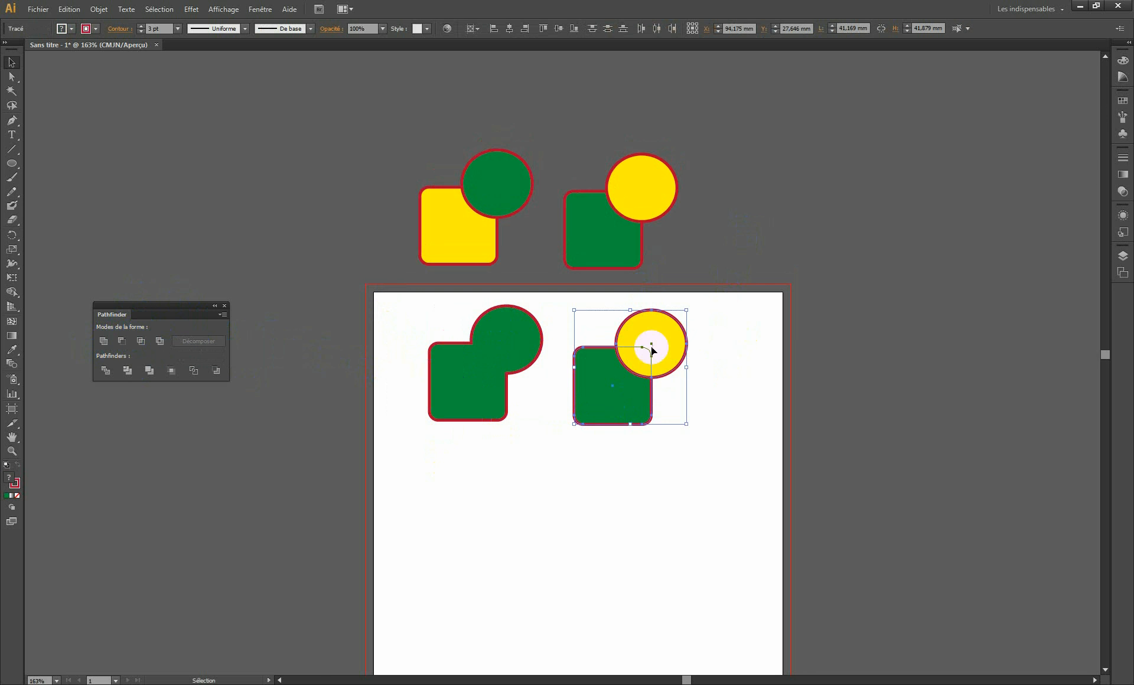
{"action": "left_click", "coordinate": [104, 342]}
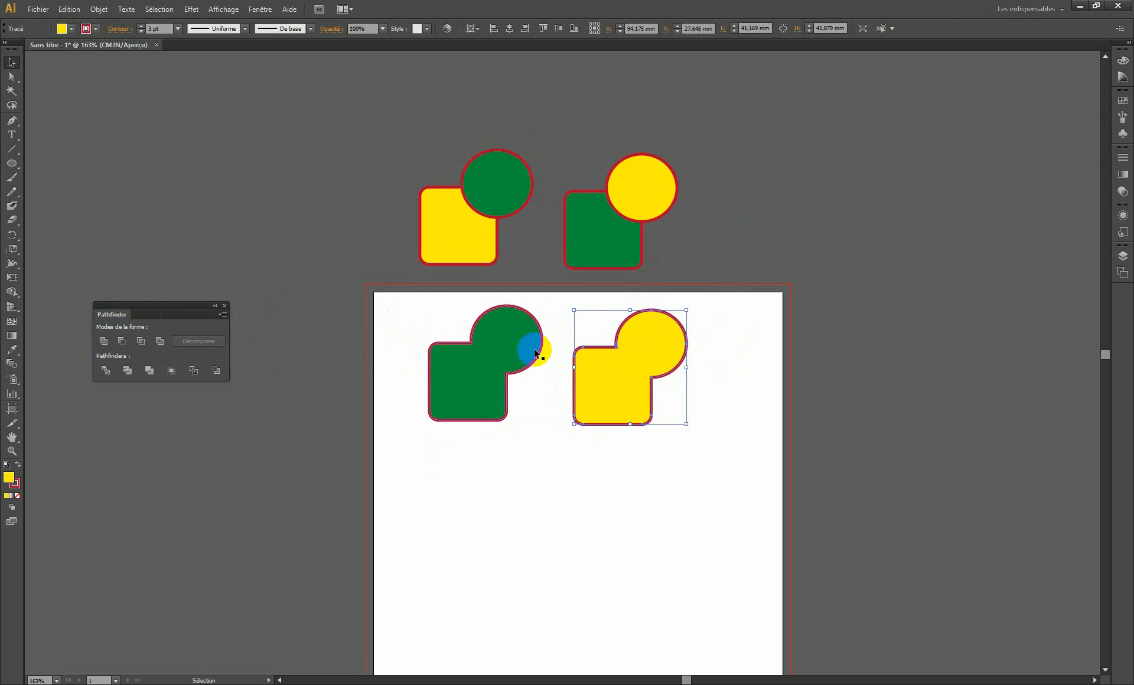
{"action": "left_click", "coordinate": [497, 183]}
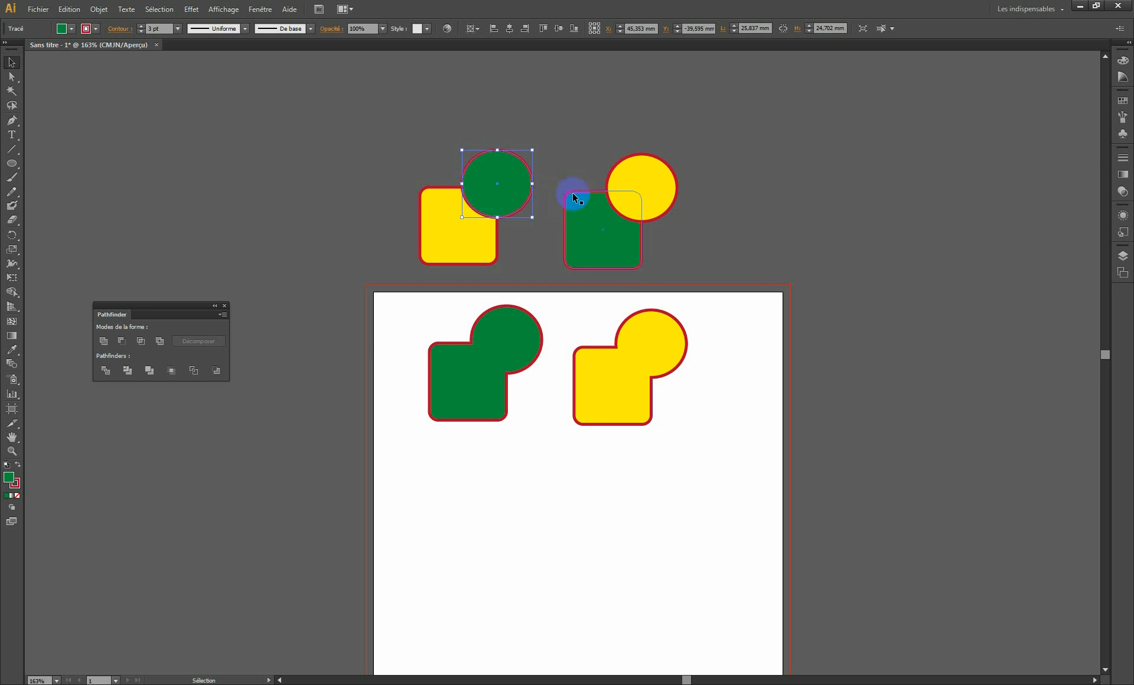
- Duplicate both original circle-and-square pairs from above the page to a second row below the merged shapes
{"action": "left_click", "coordinate": [632, 204]}
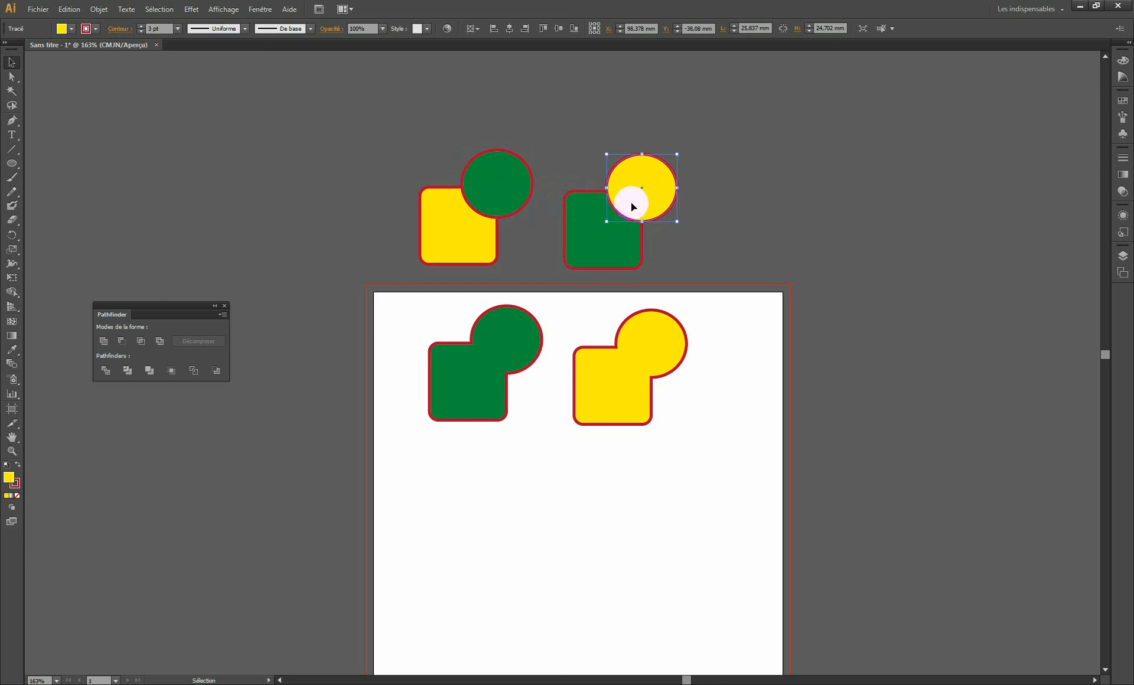
{"action": "left_click", "coordinate": [627, 381]}
{"action": "left_click", "coordinate": [442, 369], "text": "shift"}
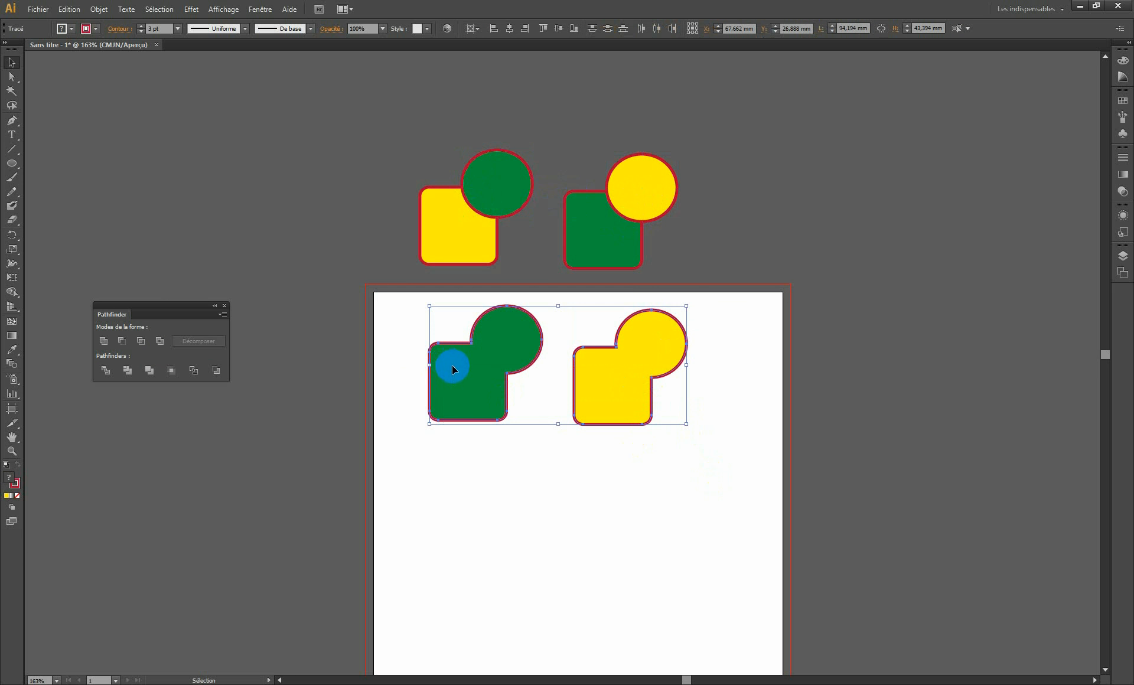
{"action": "key", "text": "space"}
{"action": "left_click_drag", "start_coordinate": [512, 394], "coordinate": [501, 337]}
{"action": "left_click_drag", "start_coordinate": [355, 100], "coordinate": [659, 203]}
{"action": "left_click_drag", "start_coordinate": [599, 183], "coordinate": [599, 482]}
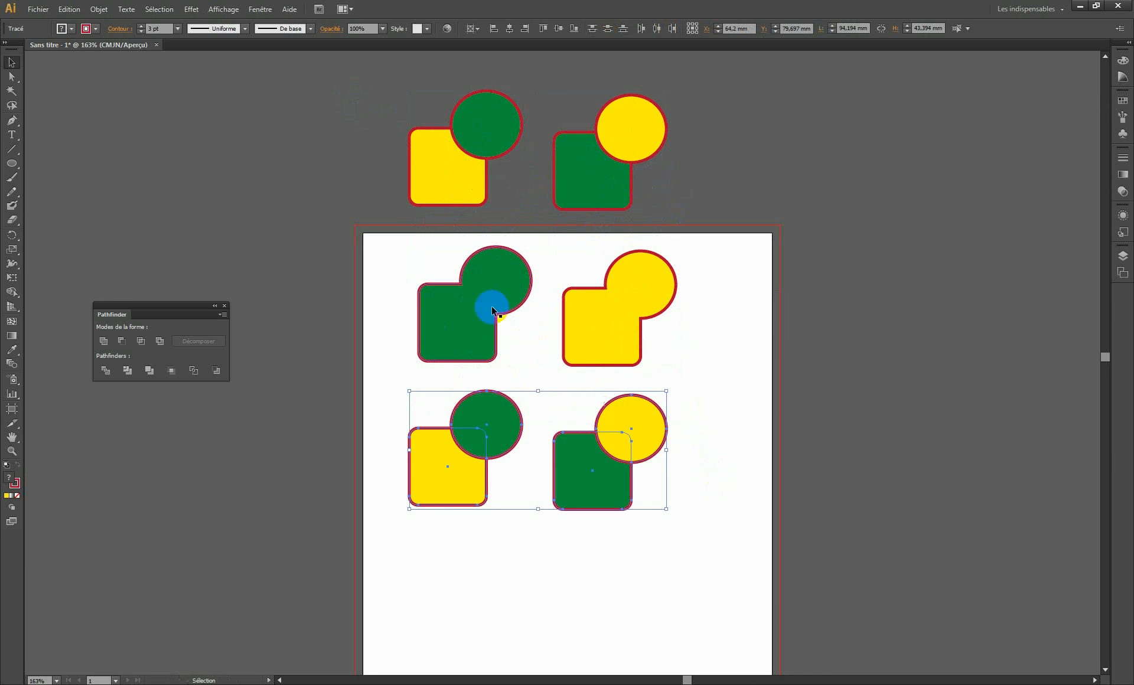
- Combine each second-row pair into an editable compound shape with Réunion, starting with the green circle and yellow square
{"action": "left_click", "coordinate": [491, 308]}
{"action": "left_click", "coordinate": [590, 324]}
{"action": "left_click", "coordinate": [485, 307]}
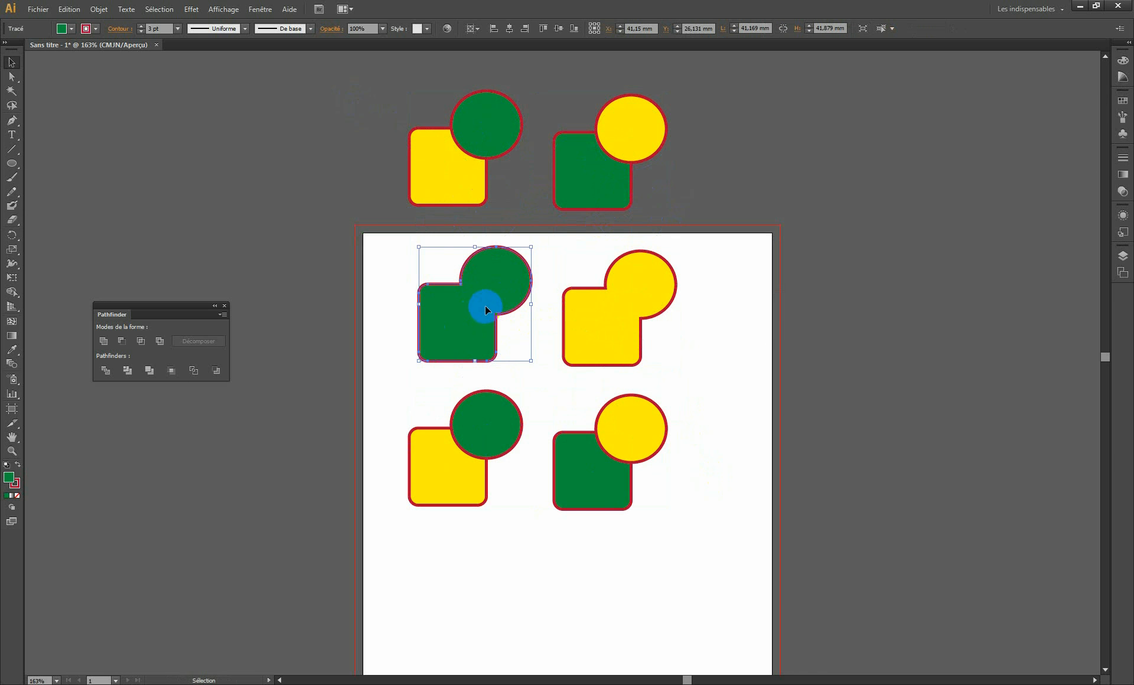
{"action": "left_click", "coordinate": [477, 303]}
{"action": "left_click", "coordinate": [399, 407]}
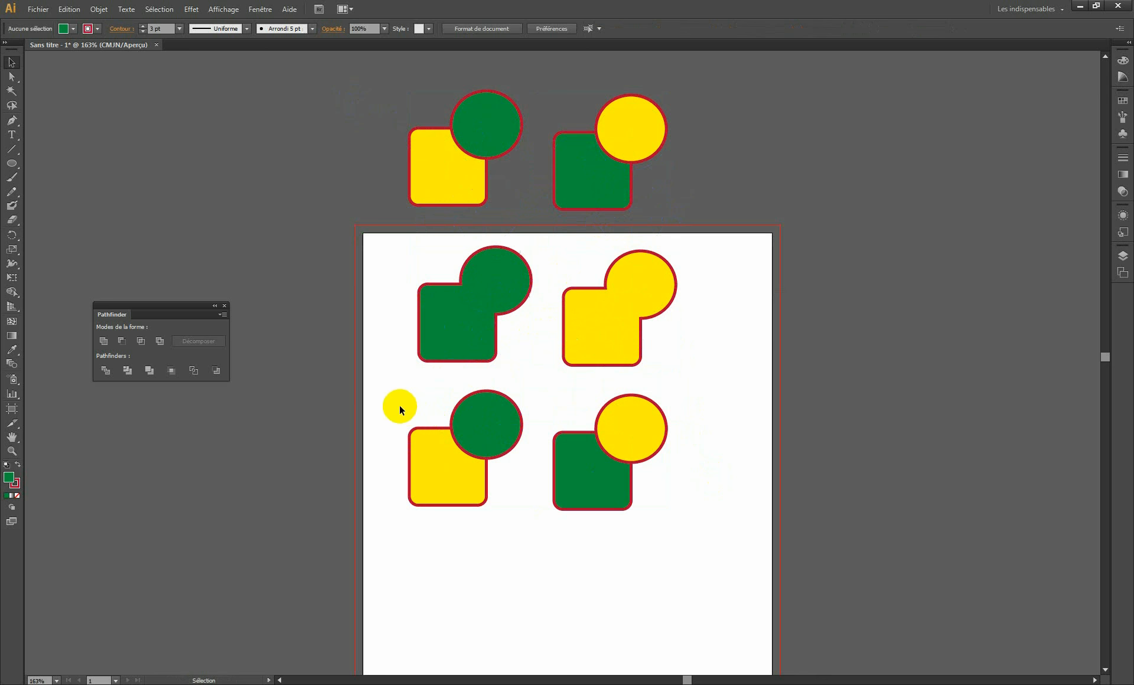
{"action": "left_click_drag", "start_coordinate": [384, 391], "coordinate": [488, 490]}
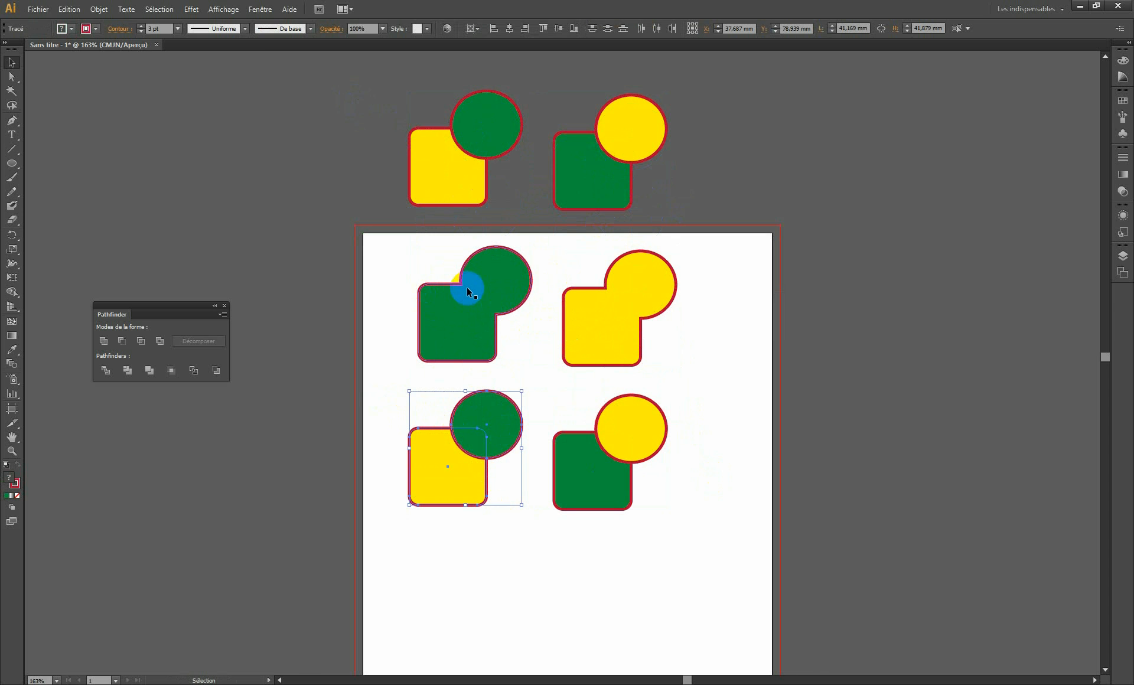
{"action": "left_click", "coordinate": [104, 341]}
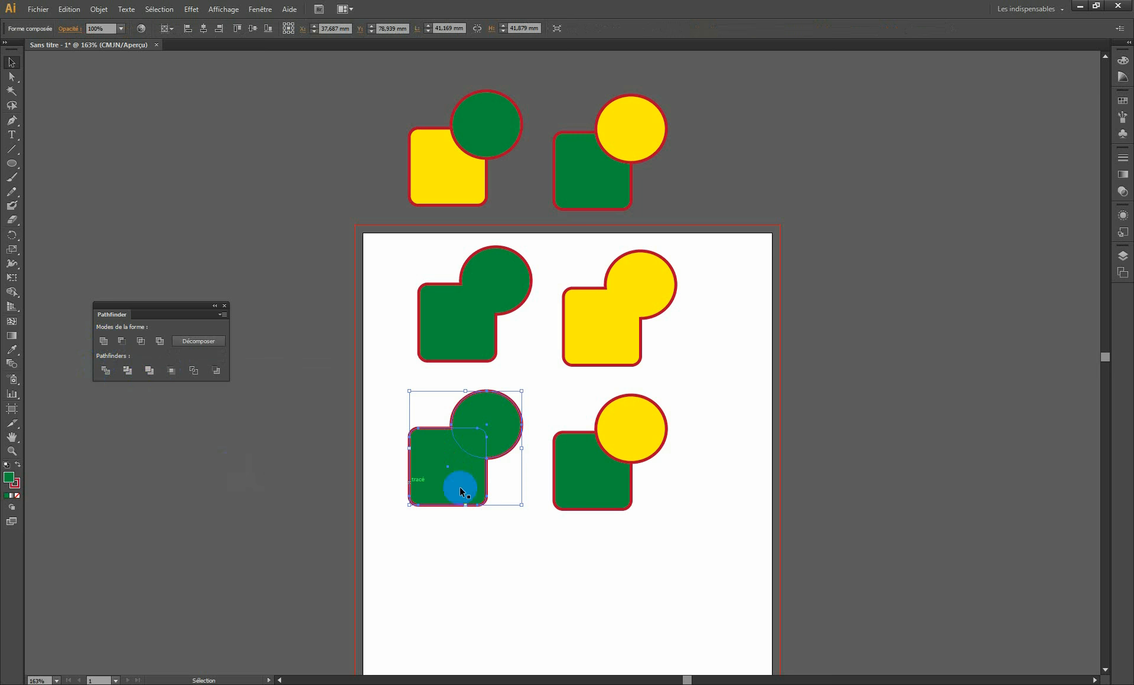
{"action": "left_click_drag", "start_coordinate": [703, 431], "coordinate": [636, 508]}
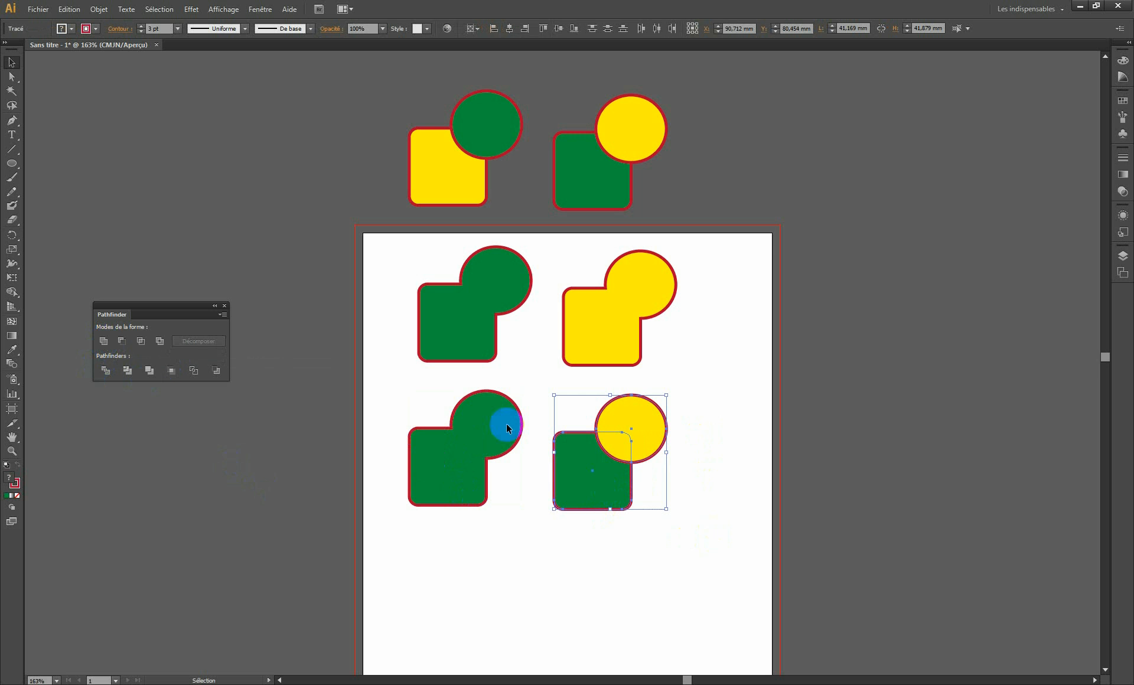
{"action": "left_click", "coordinate": [103, 341]}
{"action": "left_click", "coordinate": [741, 427]}
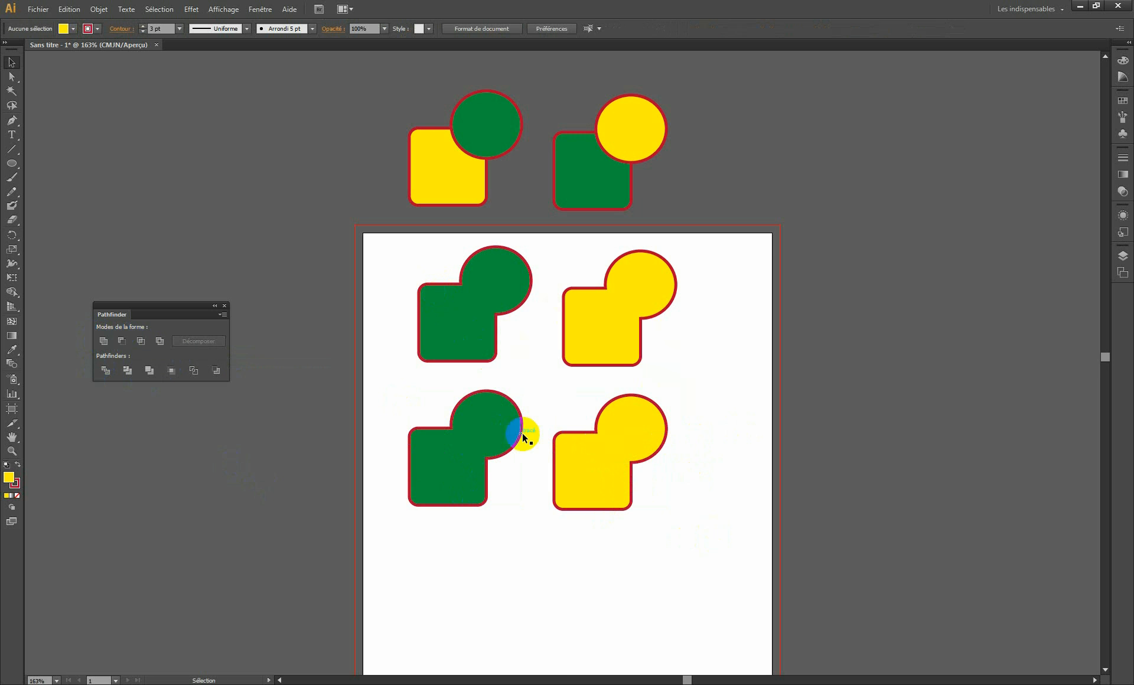
- Reposition the circle inside the green compound shape with Direct Selection, centring it over the square's top edge
{"action": "left_click", "coordinate": [501, 422]}
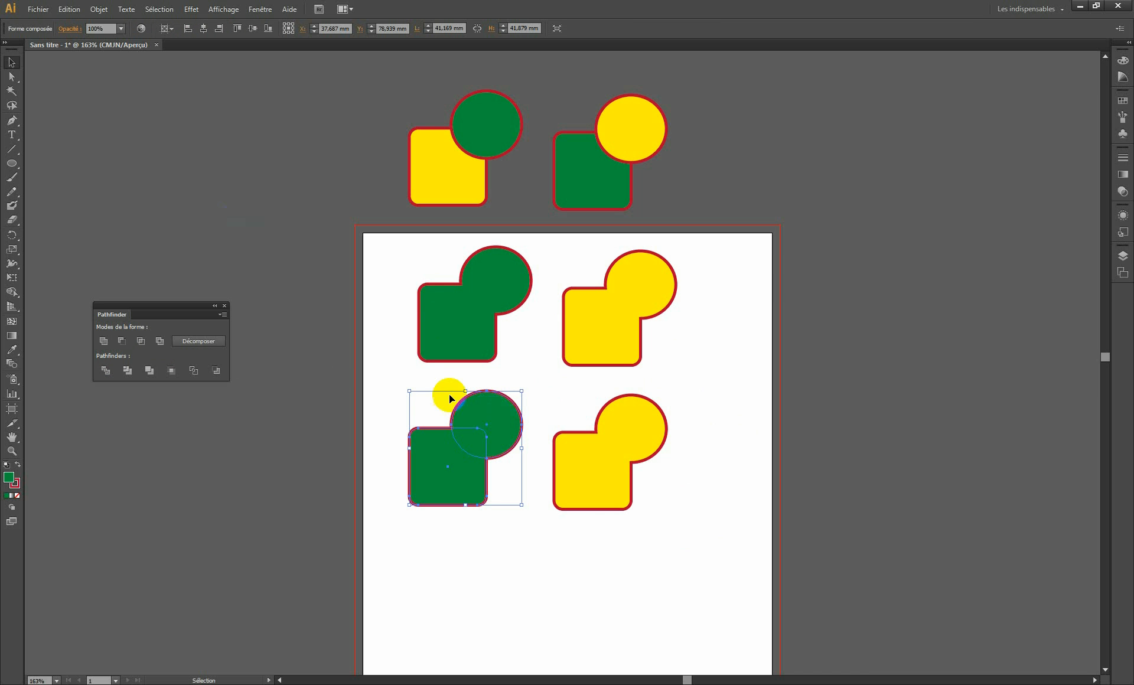
{"action": "left_click", "coordinate": [358, 378]}
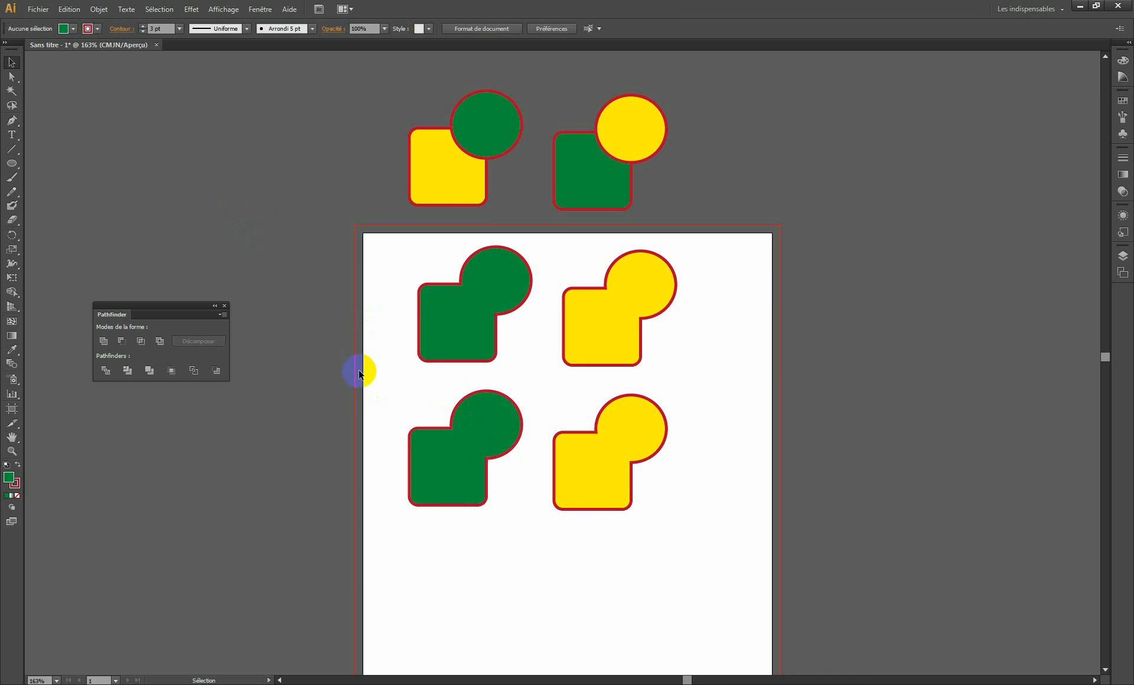
{"action": "left_click", "coordinate": [12, 76]}
{"action": "left_click", "coordinate": [480, 424]}
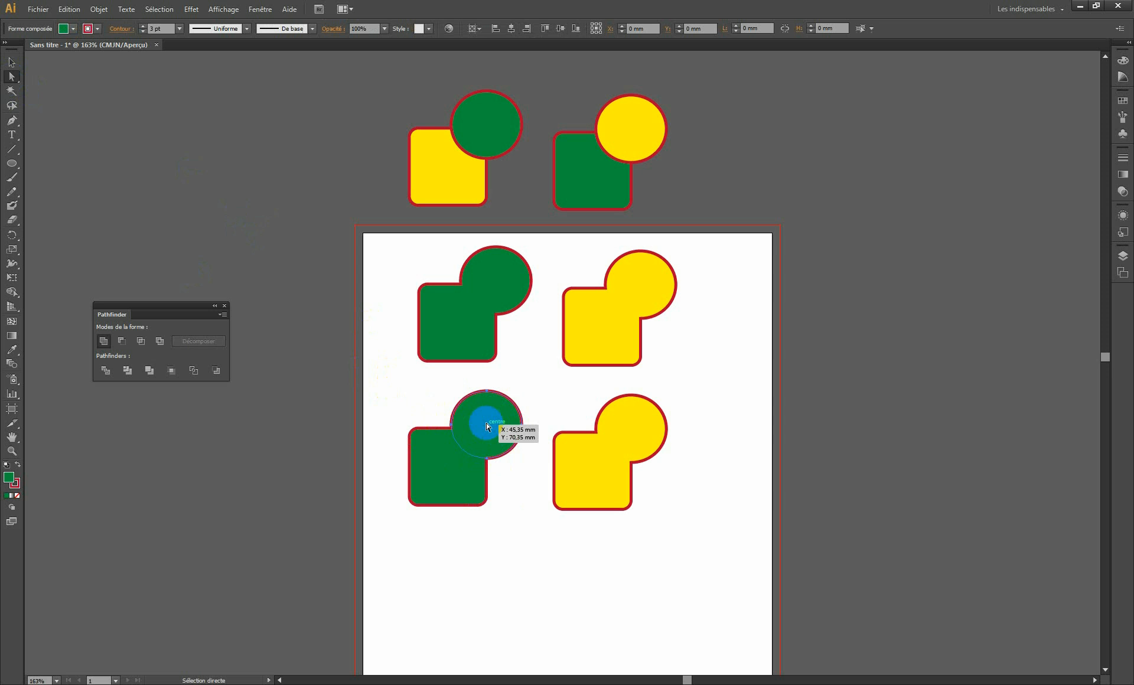
{"action": "left_click_drag", "start_coordinate": [496, 420], "coordinate": [466, 435]}
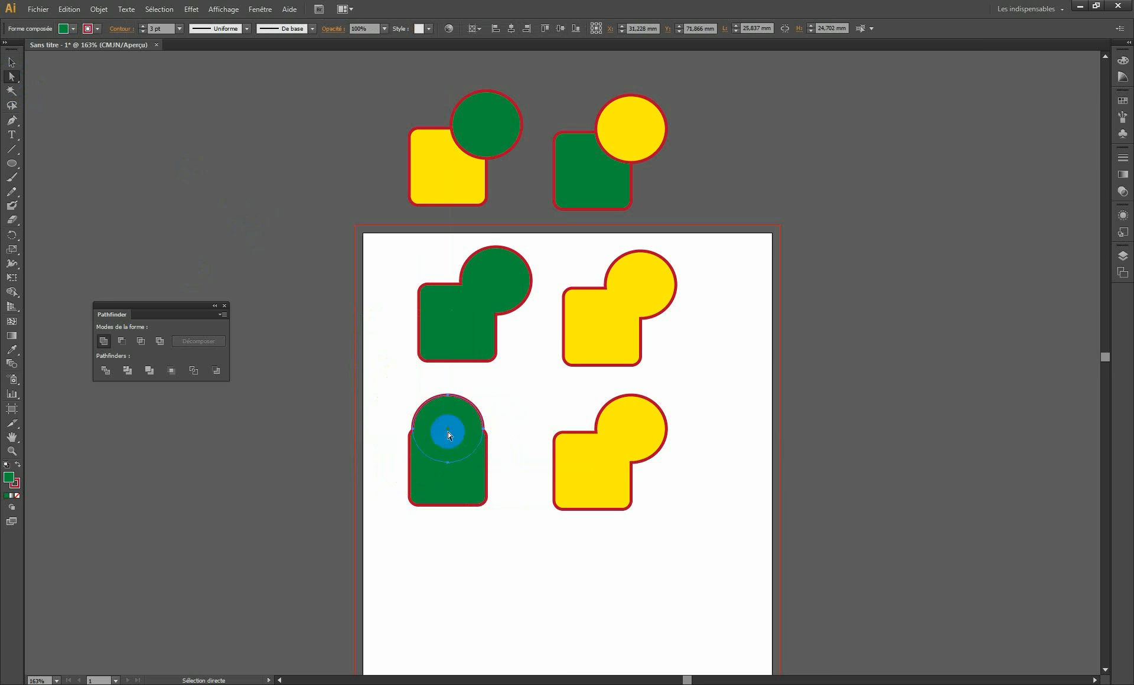
{"action": "left_click", "coordinate": [12, 61]}
{"action": "left_click", "coordinate": [267, 356]}
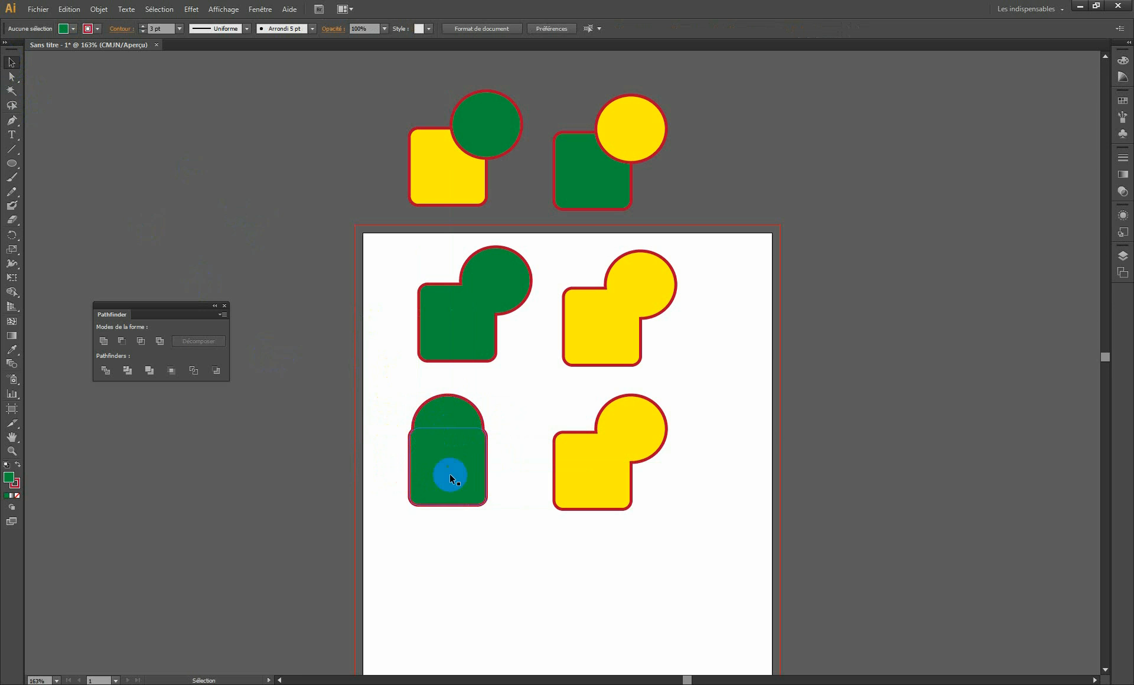
- Isolate the green compound shape and move its circle to the square's upper-right corner
{"action": "left_click", "coordinate": [422, 433]}
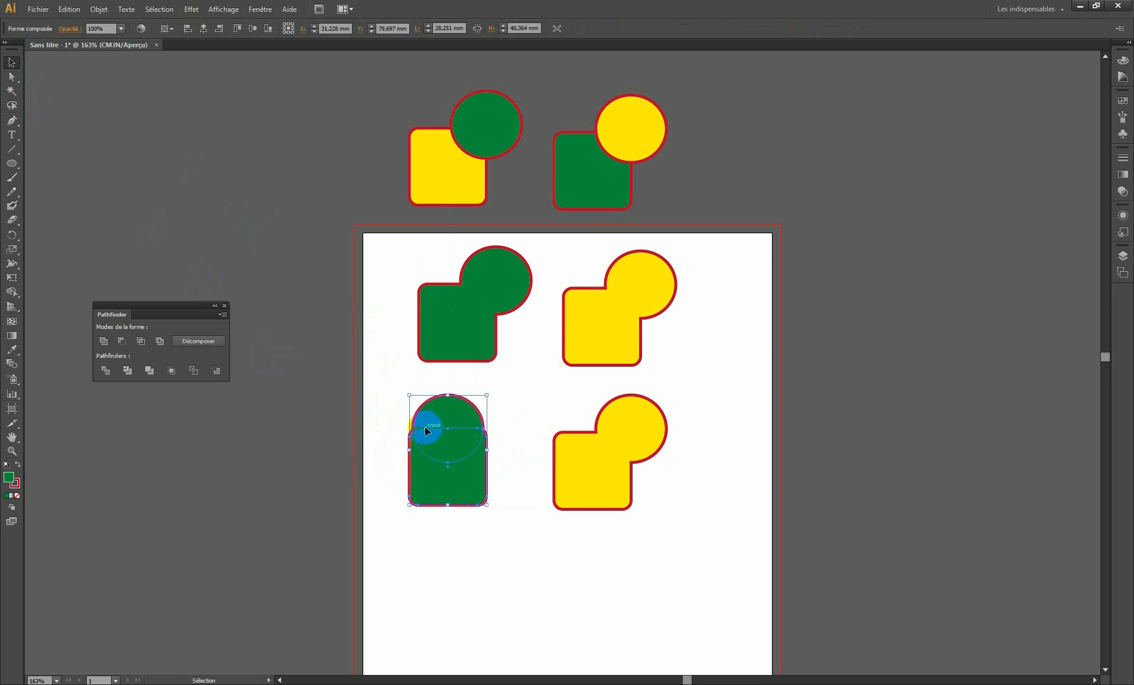
{"action": "double_click", "coordinate": [424, 417]}
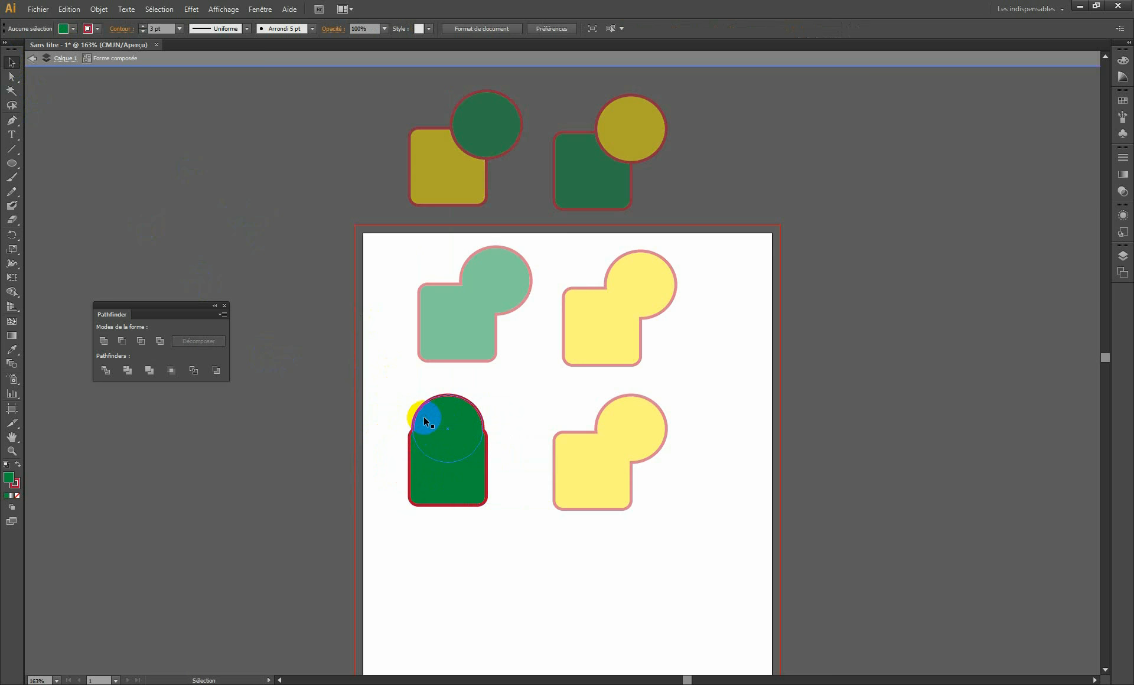
{"action": "left_click", "coordinate": [455, 427]}
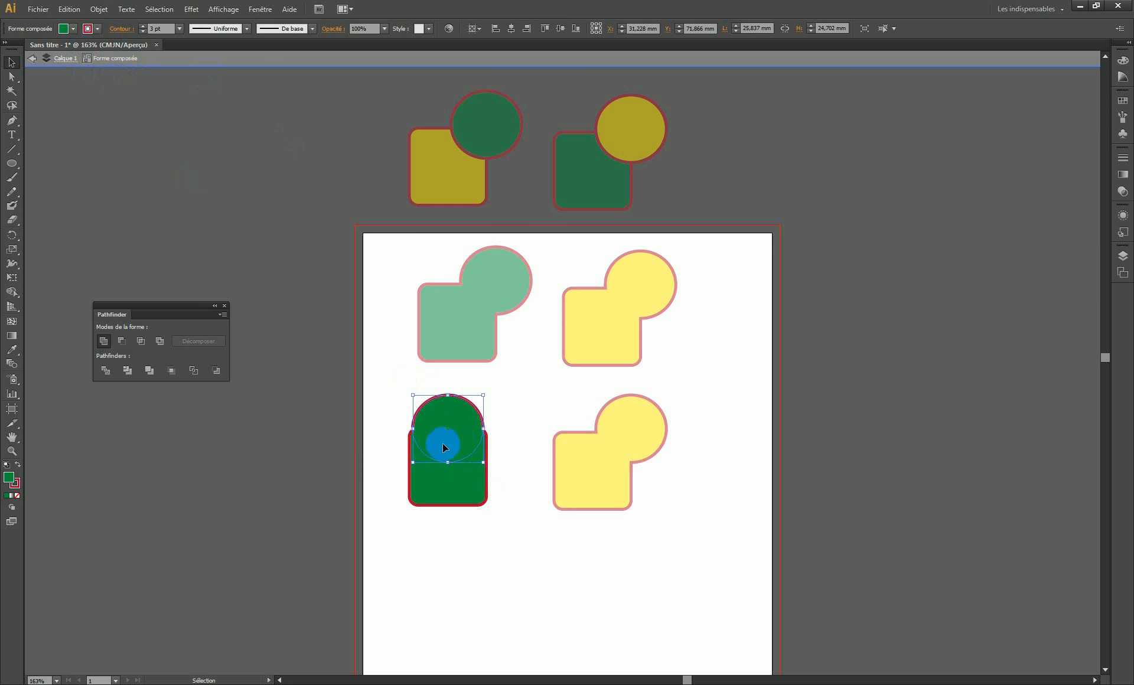
{"action": "left_click_drag", "start_coordinate": [443, 444], "coordinate": [430, 408]}
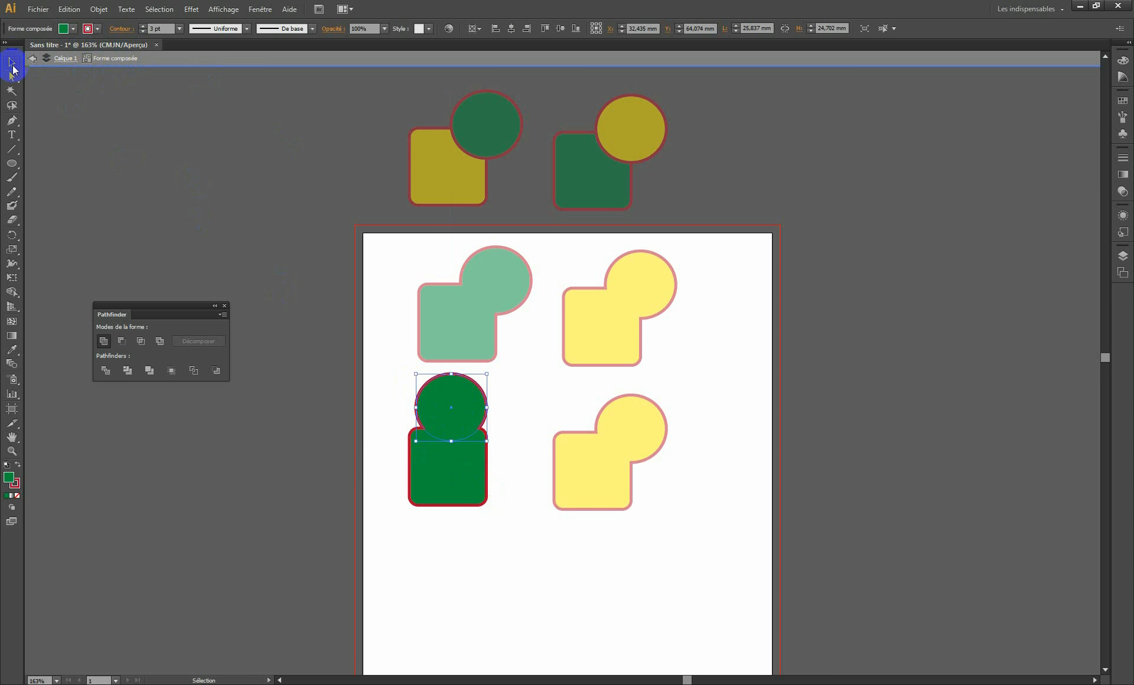
{"action": "left_click_drag", "start_coordinate": [462, 425], "coordinate": [477, 449]}
{"action": "double_click", "coordinate": [382, 394]}
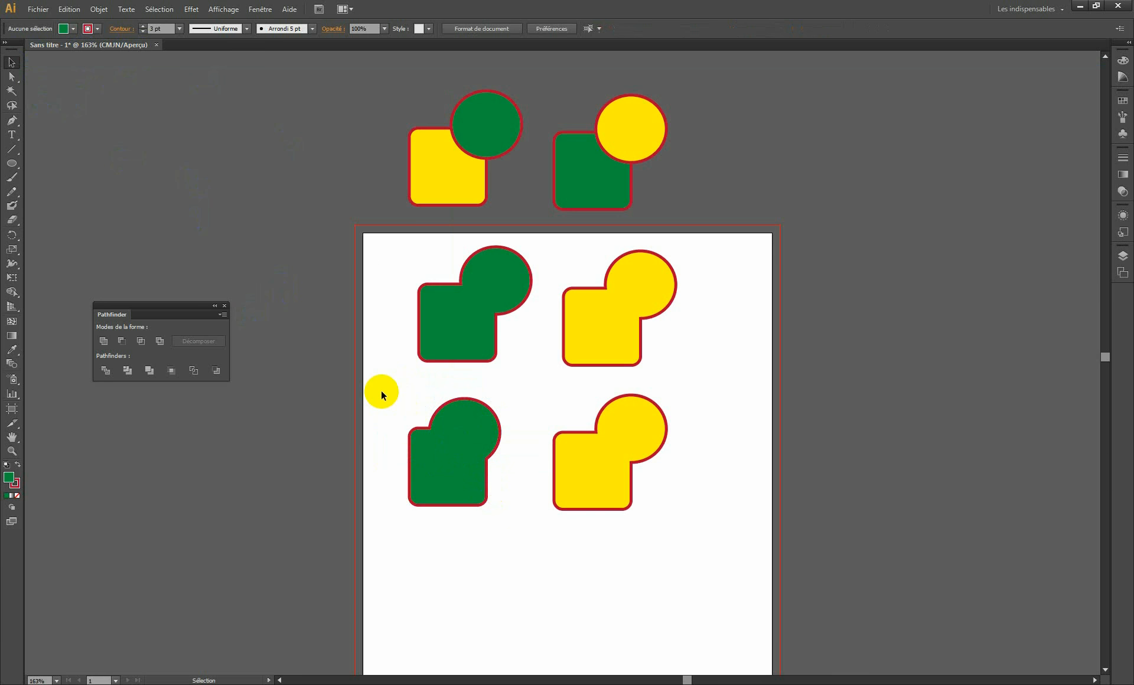
- Isolate the green compound shape again and move its circle over the square's left edge
{"action": "left_click", "coordinate": [478, 440]}
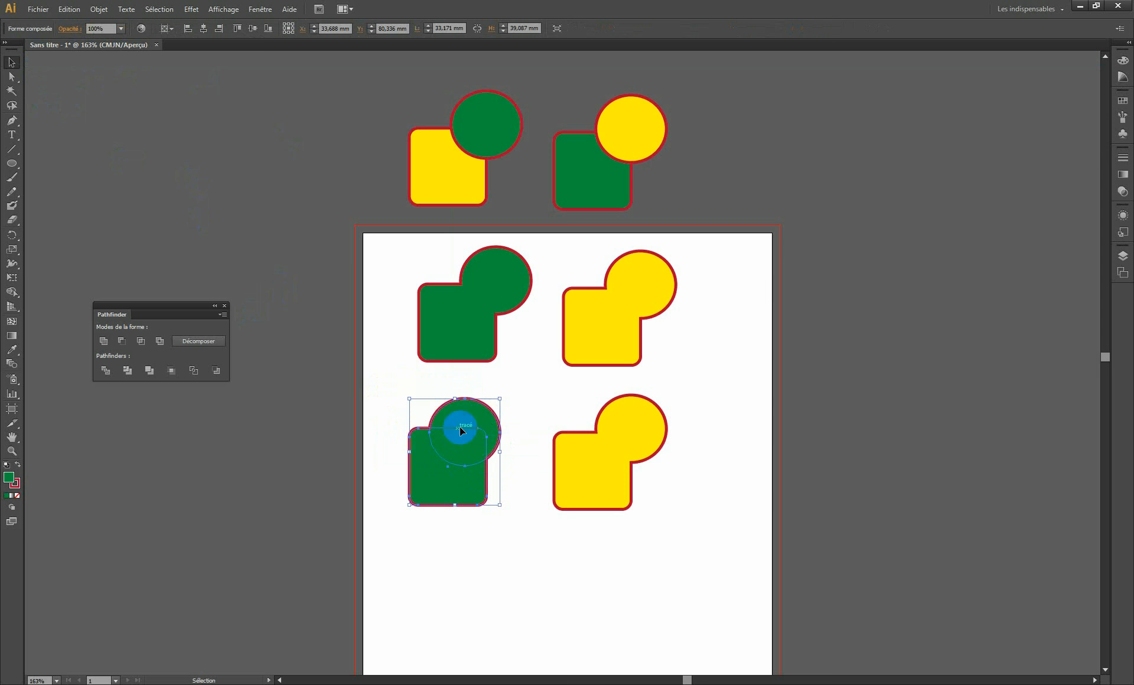
{"action": "double_click", "coordinate": [455, 423]}
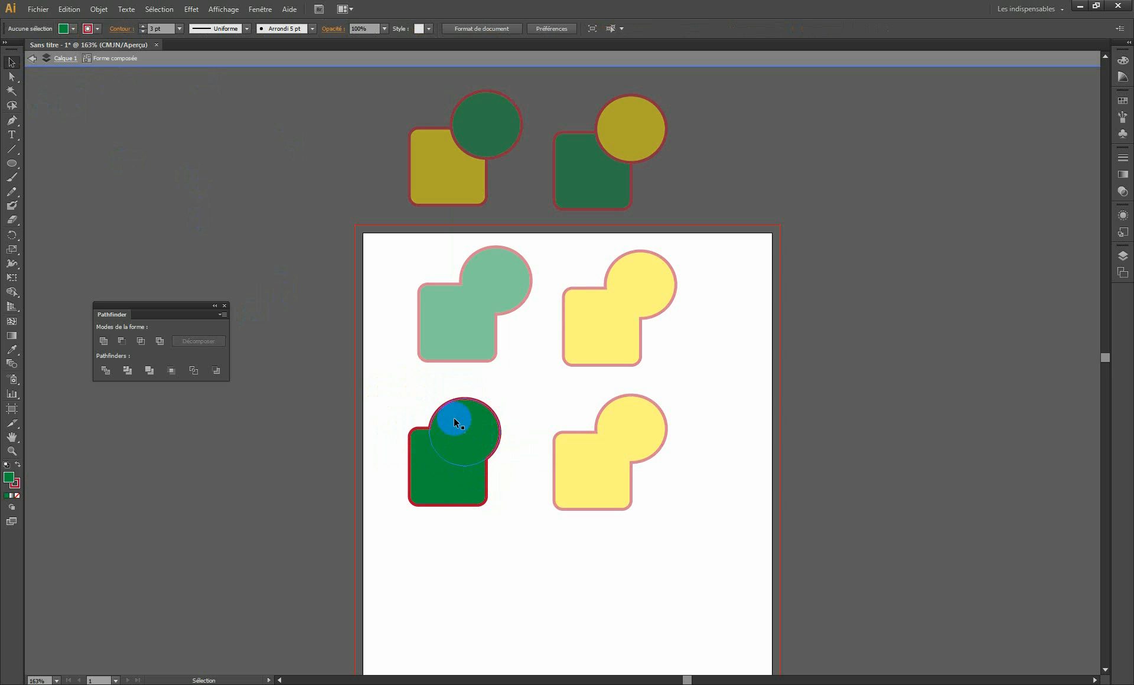
{"action": "left_click", "coordinate": [506, 463]}
{"action": "left_click_drag", "start_coordinate": [475, 431], "coordinate": [422, 449]}
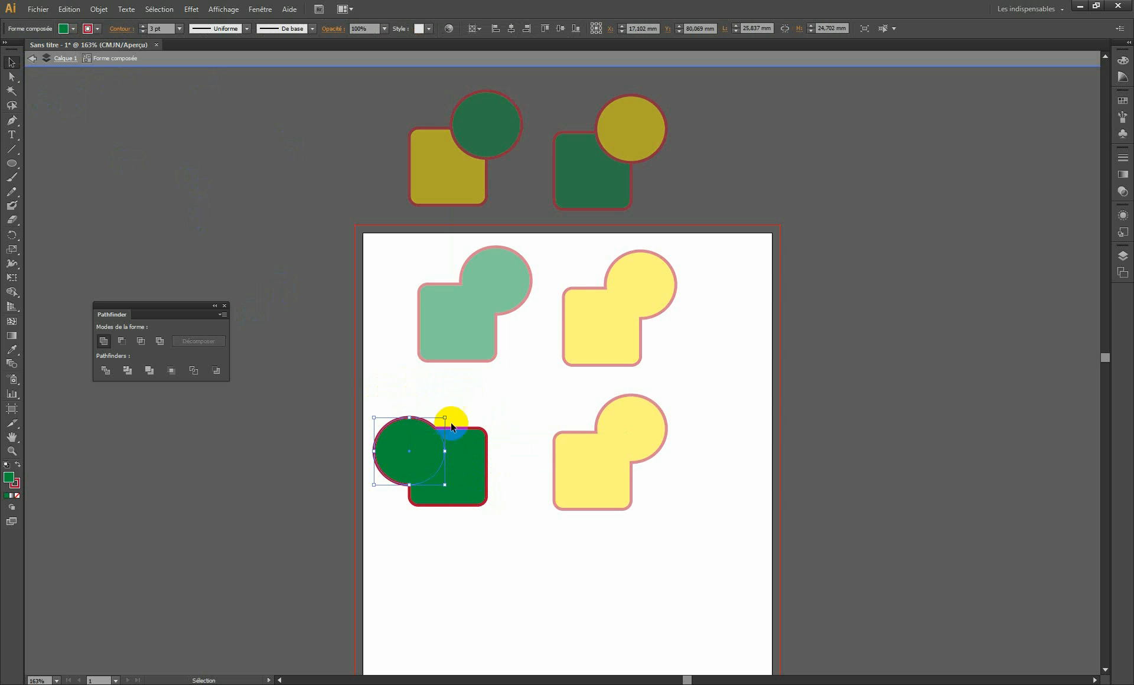
{"action": "double_click", "coordinate": [460, 406]}
- Move the circles of the green and yellow compound shapes to their squares' upper-left corners with Direct Selection
{"action": "left_click", "coordinate": [14, 76]}
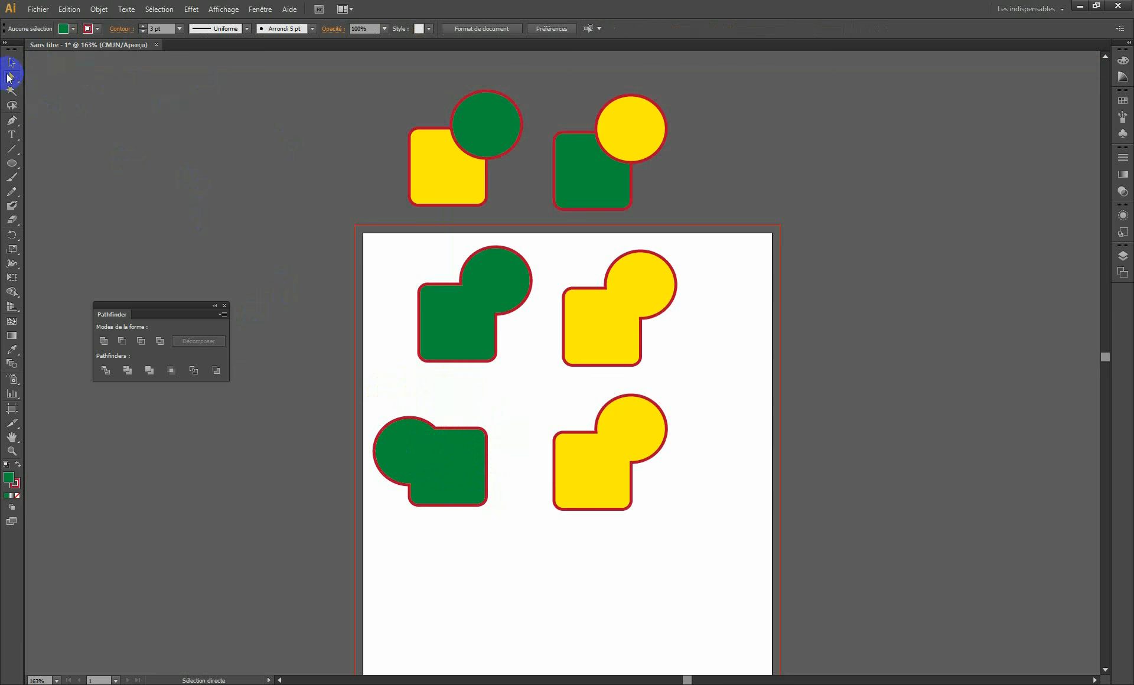
{"action": "left_click_drag", "start_coordinate": [413, 436], "coordinate": [425, 417]}
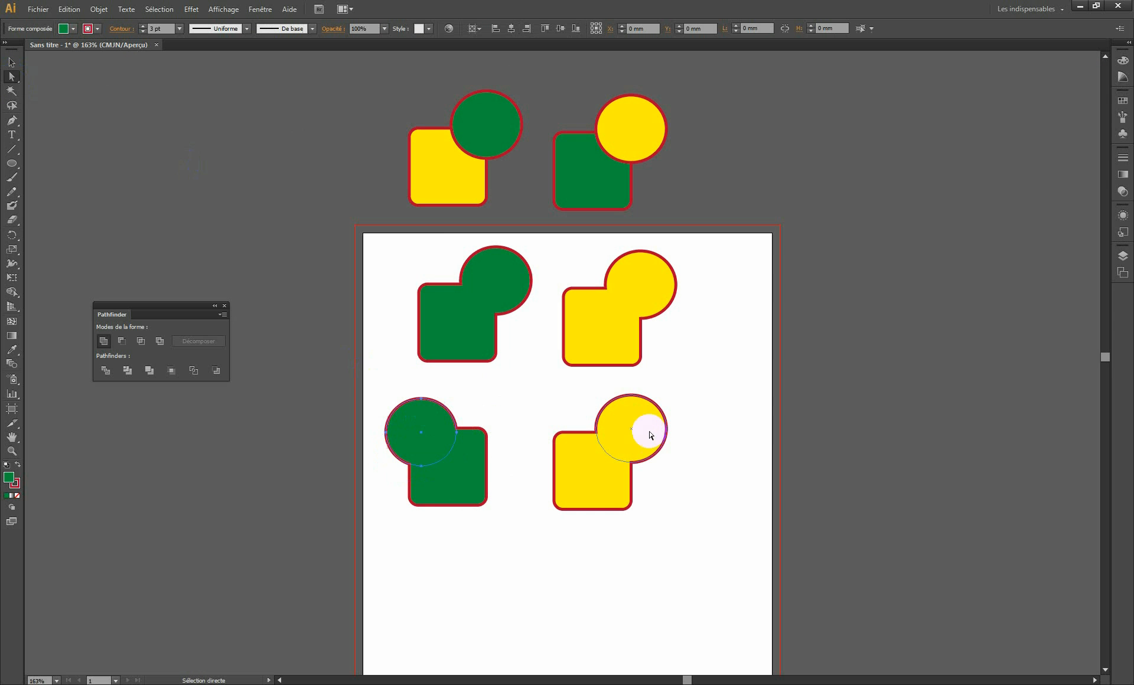
{"action": "left_click_drag", "start_coordinate": [640, 431], "coordinate": [548, 445]}
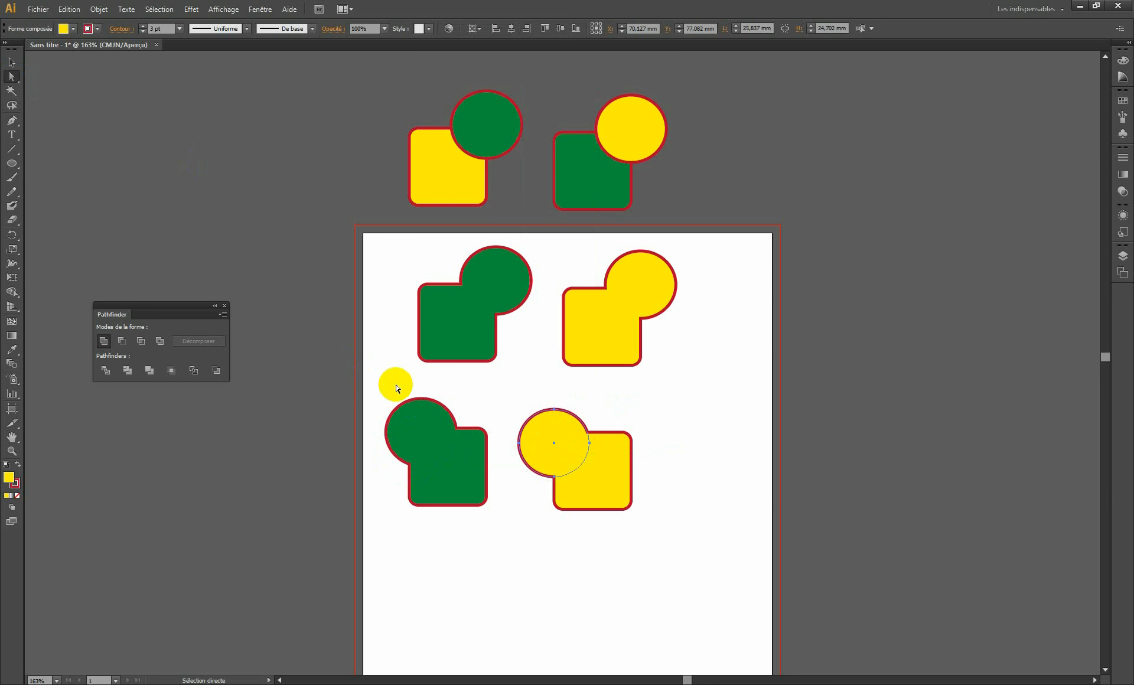
{"action": "left_click", "coordinate": [10, 63]}
- Expand the green and yellow compound shapes into plain paths with Décomposer
{"action": "left_click", "coordinate": [455, 446]}
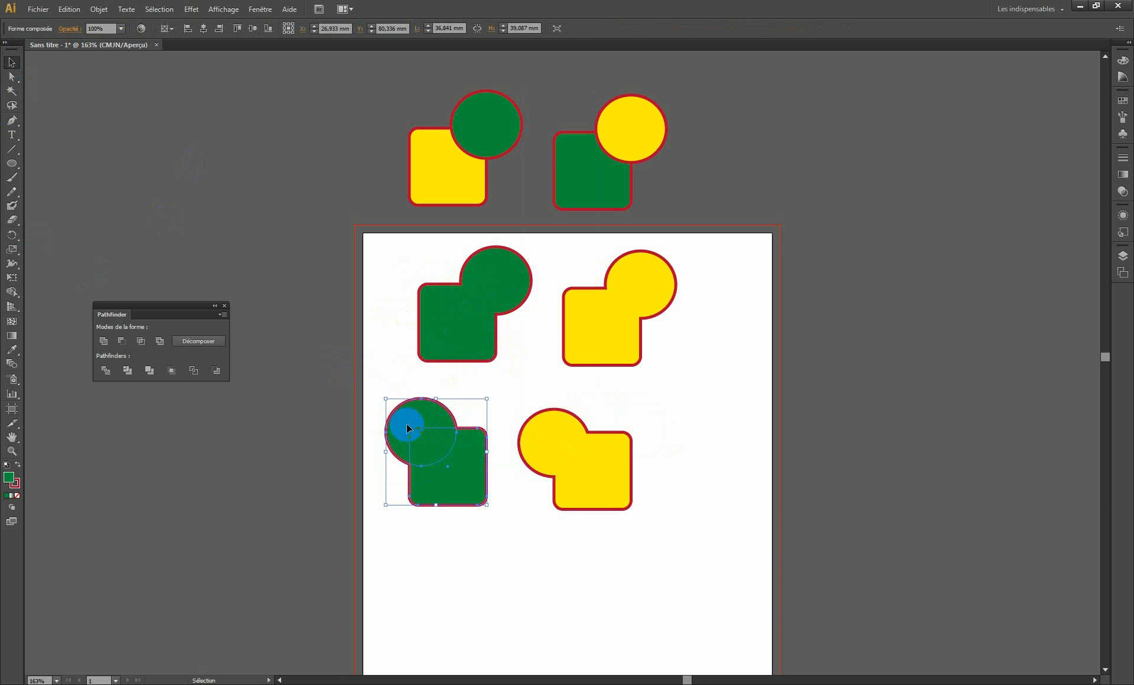
{"action": "left_click", "coordinate": [210, 344]}
{"action": "left_click", "coordinate": [570, 468]}
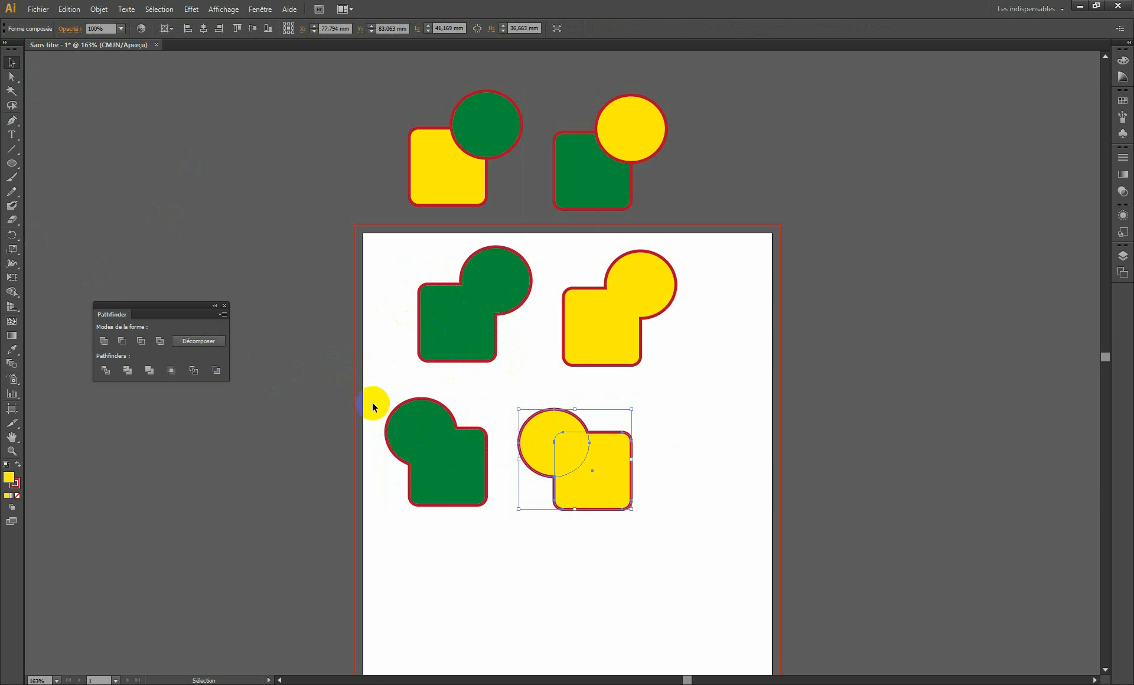
{"action": "left_click", "coordinate": [222, 342]}
{"action": "left_click", "coordinate": [425, 424]}
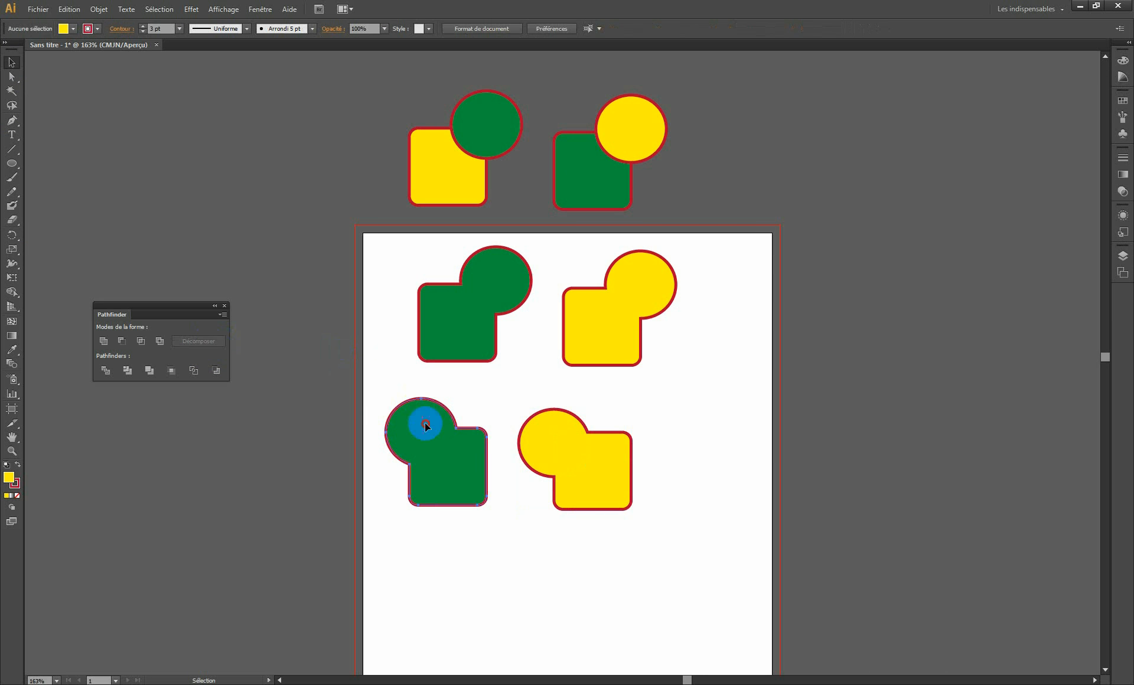
- Try moving the circle parts of the two expanded shapes with Direct Selection, then delete both second-row shapes
{"action": "left_click", "coordinate": [12, 76]}
{"action": "left_click", "coordinate": [268, 212]}
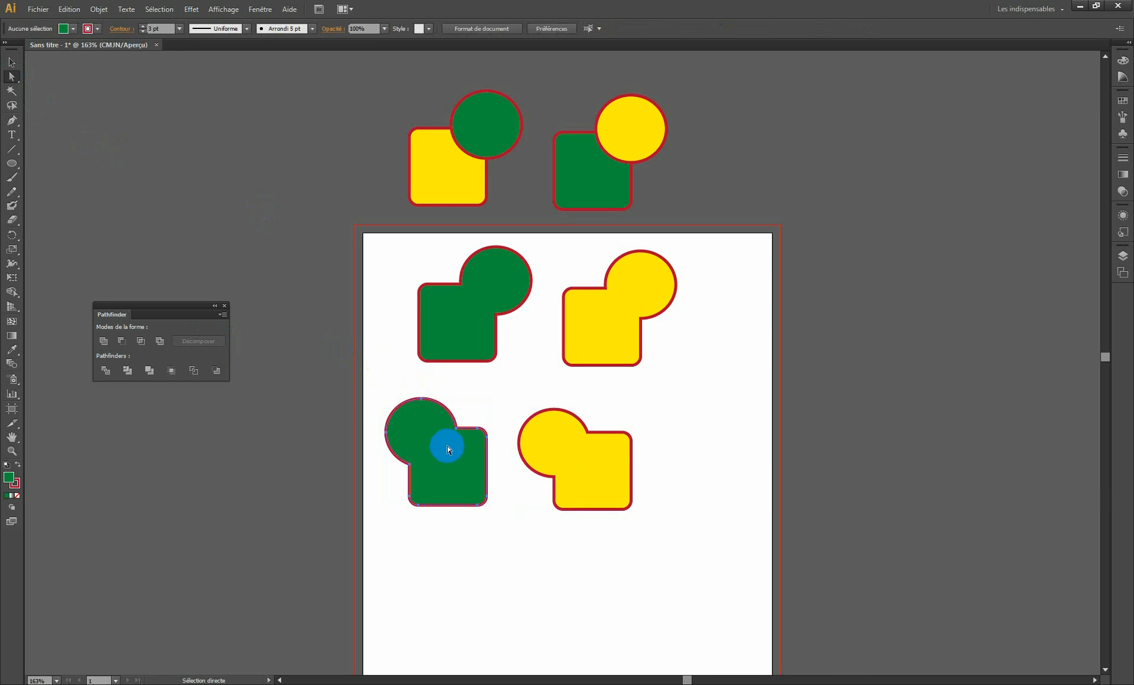
{"action": "mouse_move", "coordinate": [445, 446]}
{"action": "left_mouse_down"}
{"action": "mouse_move", "coordinate": [433, 450]}
{"action": "mouse_move", "coordinate": [472, 494]}
{"action": "mouse_move", "coordinate": [417, 434]}
{"action": "mouse_move", "coordinate": [461, 469]}
{"action": "mouse_move", "coordinate": [429, 437]}
{"action": "left_mouse_up"}
{"action": "left_click_drag", "start_coordinate": [544, 451], "coordinate": [576, 474]}
{"action": "left_click", "coordinate": [11, 63]}
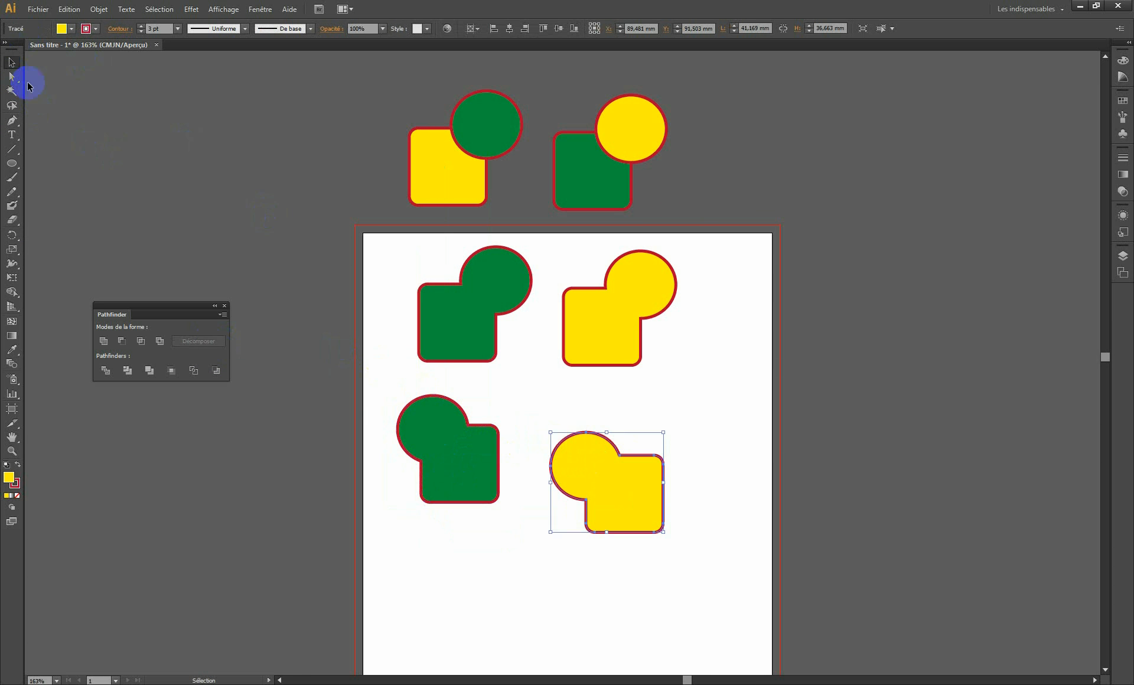
{"action": "left_click_drag", "start_coordinate": [693, 565], "coordinate": [335, 451]}
{"action": "key", "text": "Delete"}
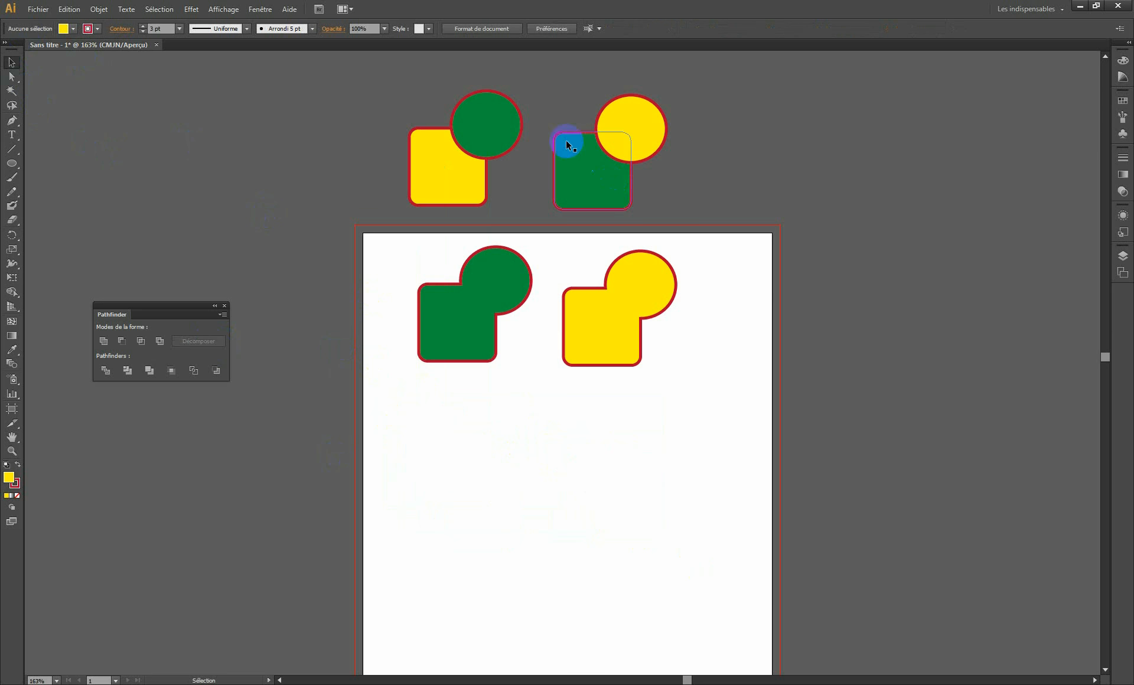
- Duplicate both original pairs below the merged shapes, then subtract the green circle from the yellow square with Soustraction
{"action": "left_click_drag", "start_coordinate": [564, 169], "coordinate": [591, 473]}
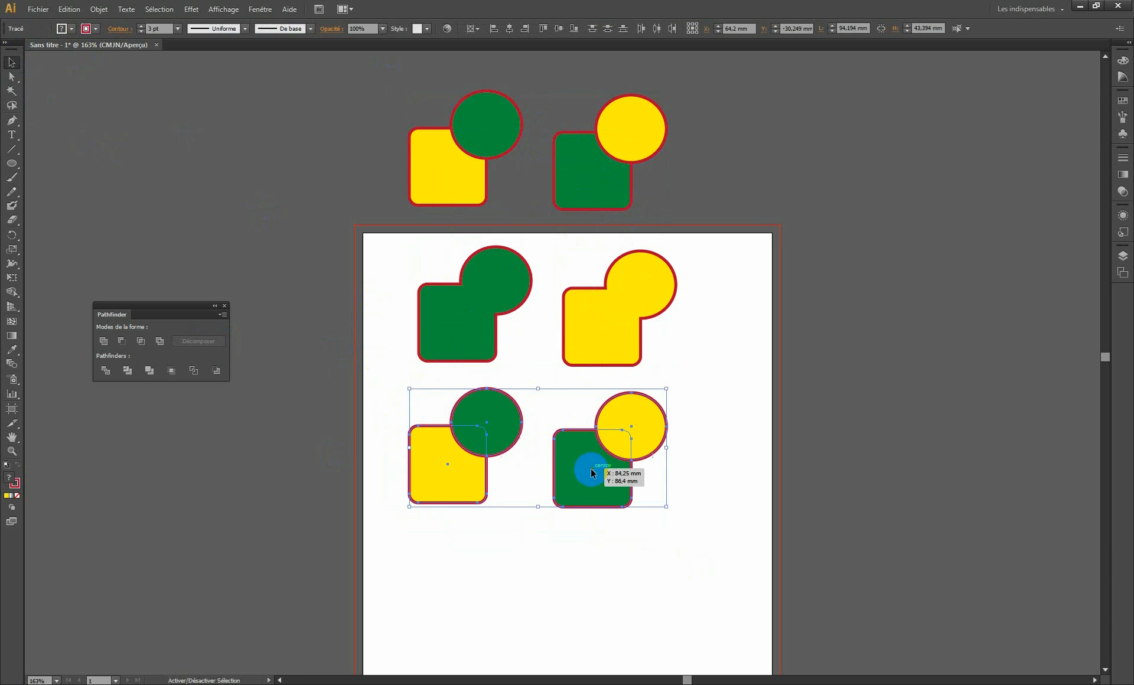
{"action": "scroll", "coordinate": [565, 425], "scroll_direction": "down", "scroll_amount": 3}
{"action": "left_click", "coordinate": [535, 480]}
{"action": "left_click_drag", "start_coordinate": [348, 346], "coordinate": [488, 406]}
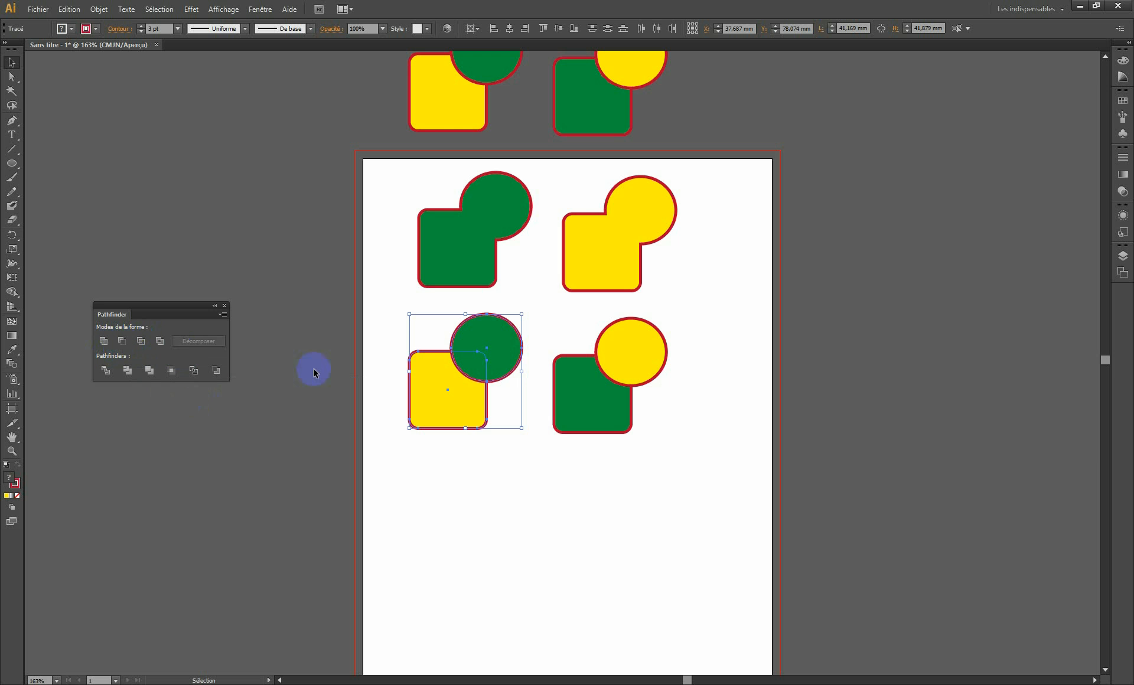
{"action": "left_click", "coordinate": [122, 342]}
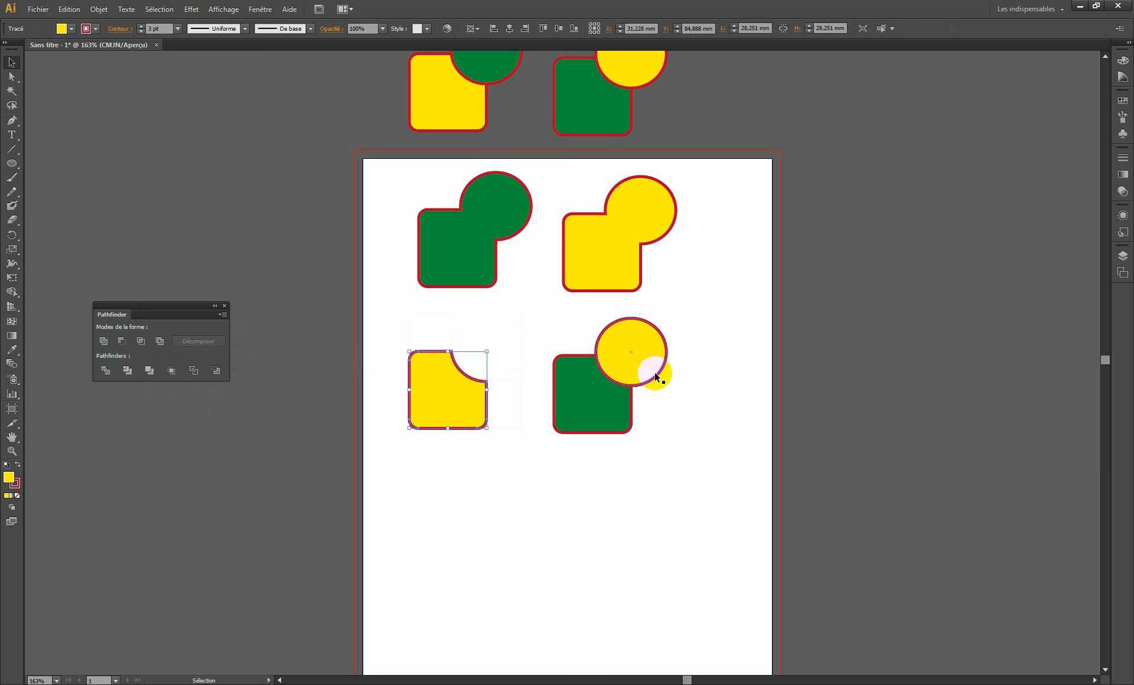
- Bring the second-row green square to the front, subtract it from the yellow circle with Soustraction, and move the notched square under the merged green shape
{"action": "left_click", "coordinate": [588, 411]}
{"action": "right_click", "coordinate": [593, 413]}
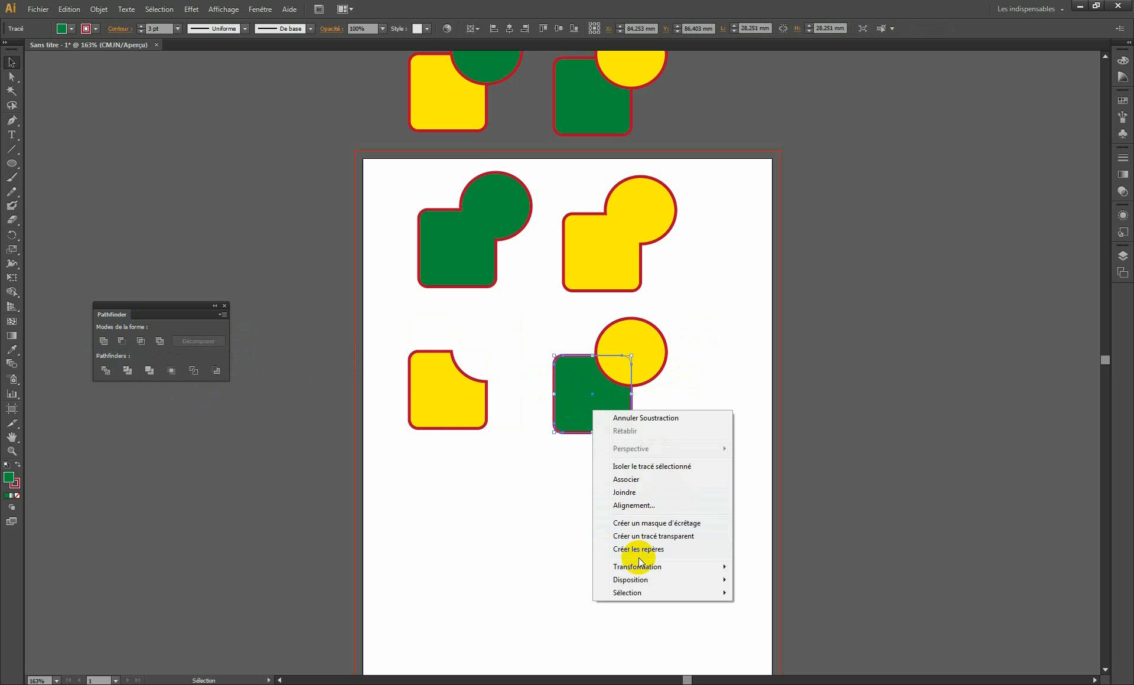
{"action": "mouse_move", "coordinate": [631, 579]}
{"action": "left_click", "coordinate": [780, 585]}
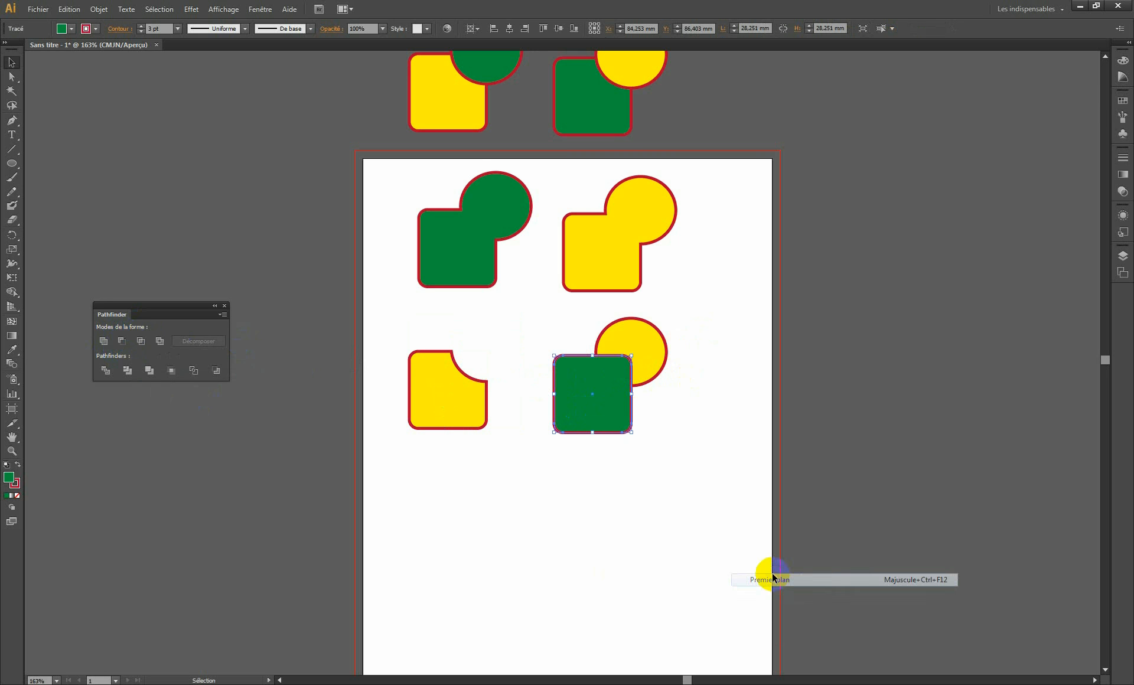
{"action": "left_click_drag", "start_coordinate": [691, 360], "coordinate": [597, 419]}
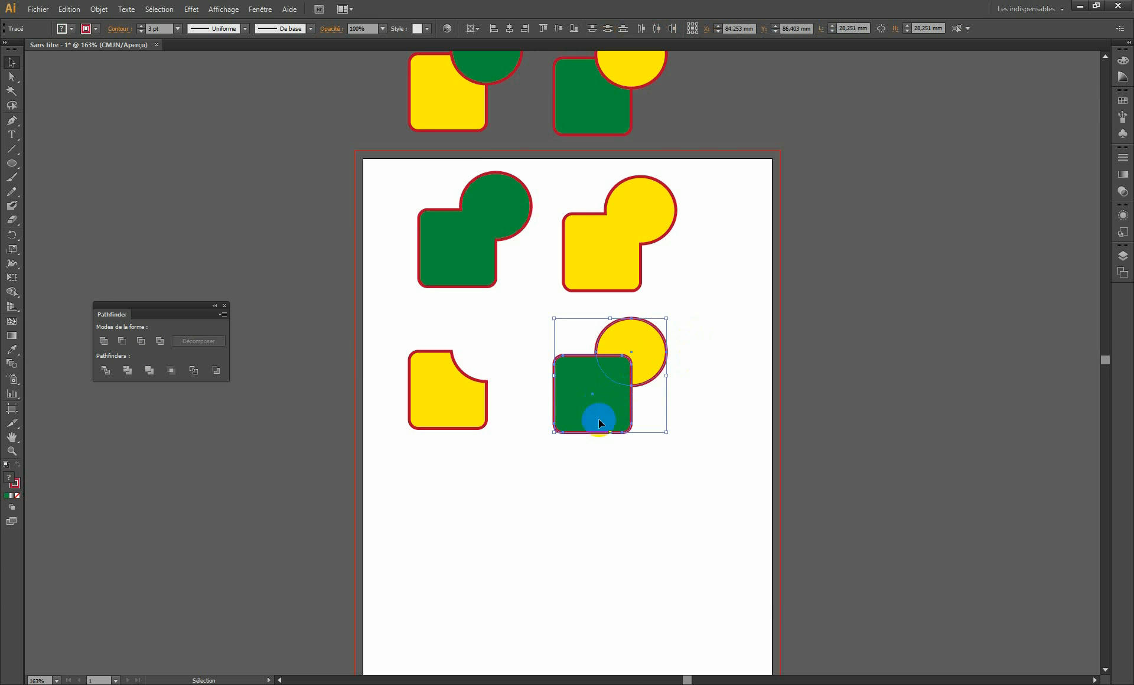
{"action": "left_click", "coordinate": [132, 342]}
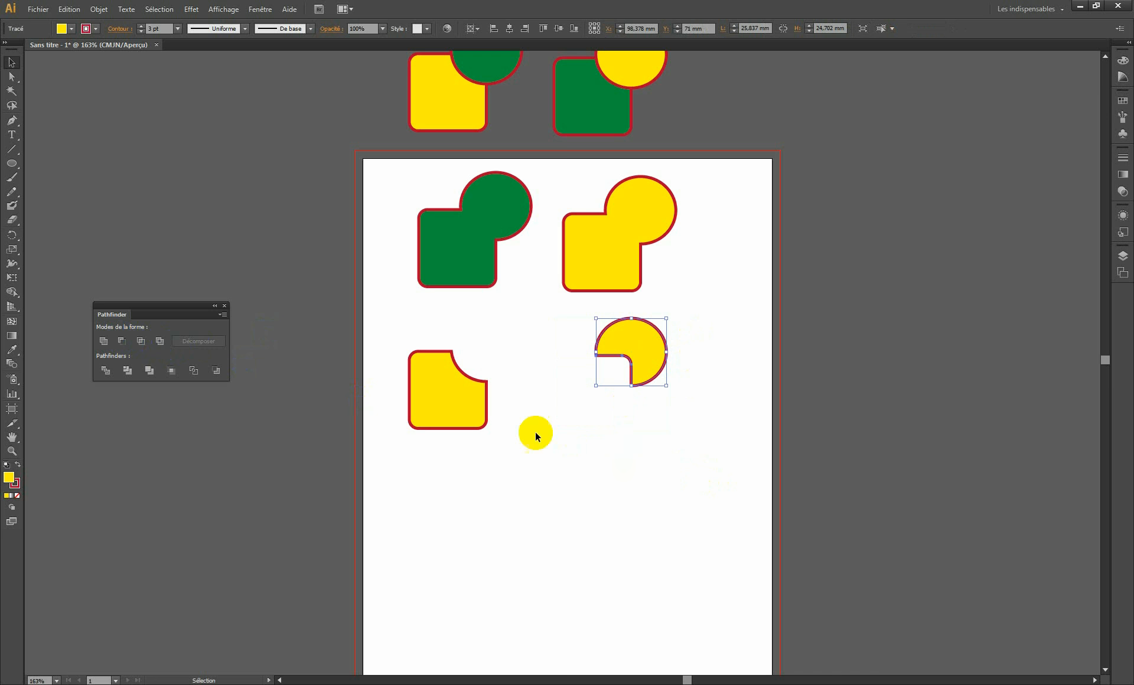
{"action": "left_click_drag", "start_coordinate": [468, 398], "coordinate": [479, 369]}
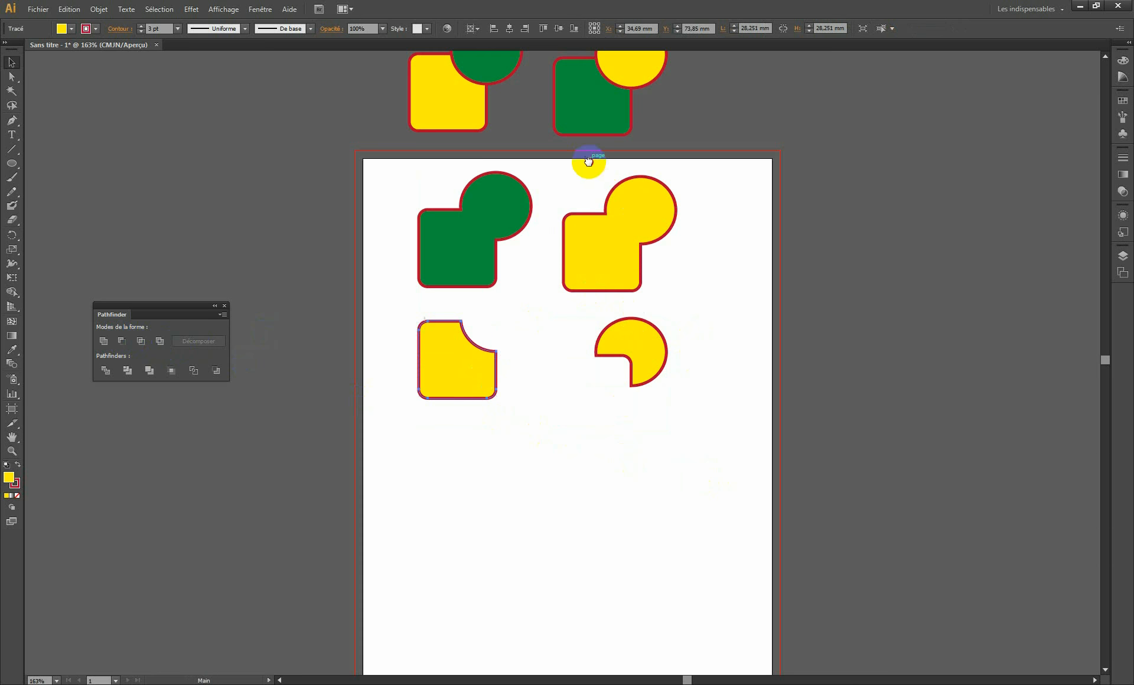
- Bring the original green square above the artboard to the front, then duplicate both original pairs into a third row on the artboard
{"action": "scroll", "coordinate": [587, 161], "scroll_direction": "up", "scroll_amount": 3}
{"action": "left_click", "coordinate": [559, 194]}
{"action": "right_click", "coordinate": [562, 196]}
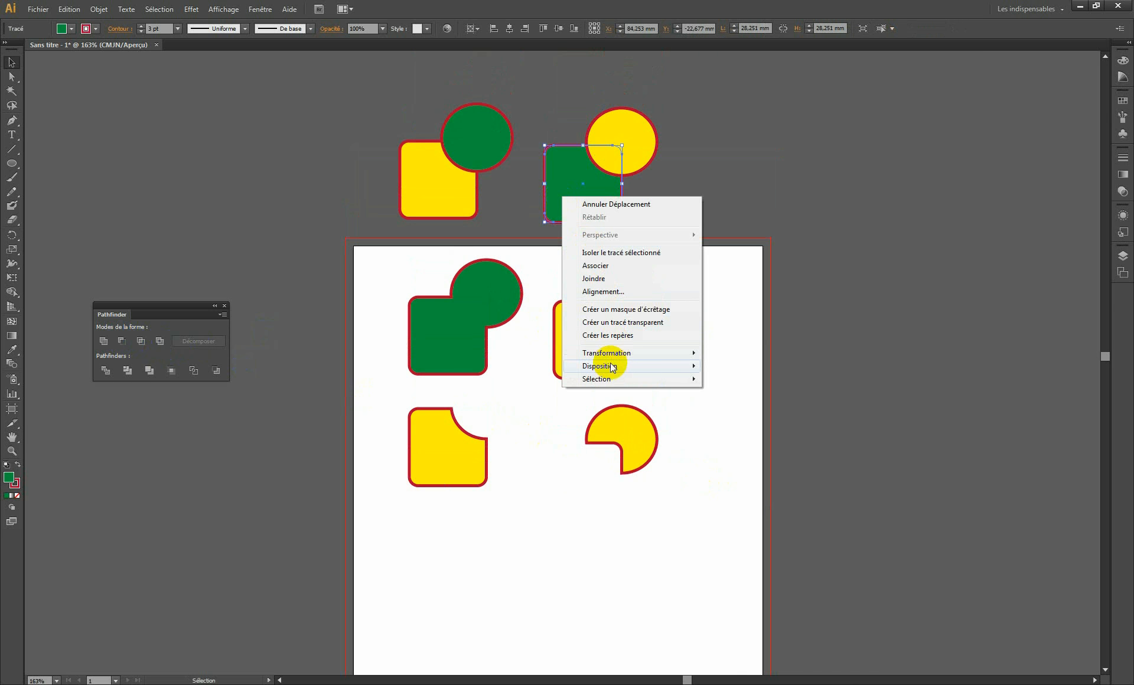
{"action": "mouse_move", "coordinate": [607, 366]}
{"action": "left_click", "coordinate": [736, 368]}
{"action": "left_click_drag", "start_coordinate": [704, 156], "coordinate": [551, 391]}
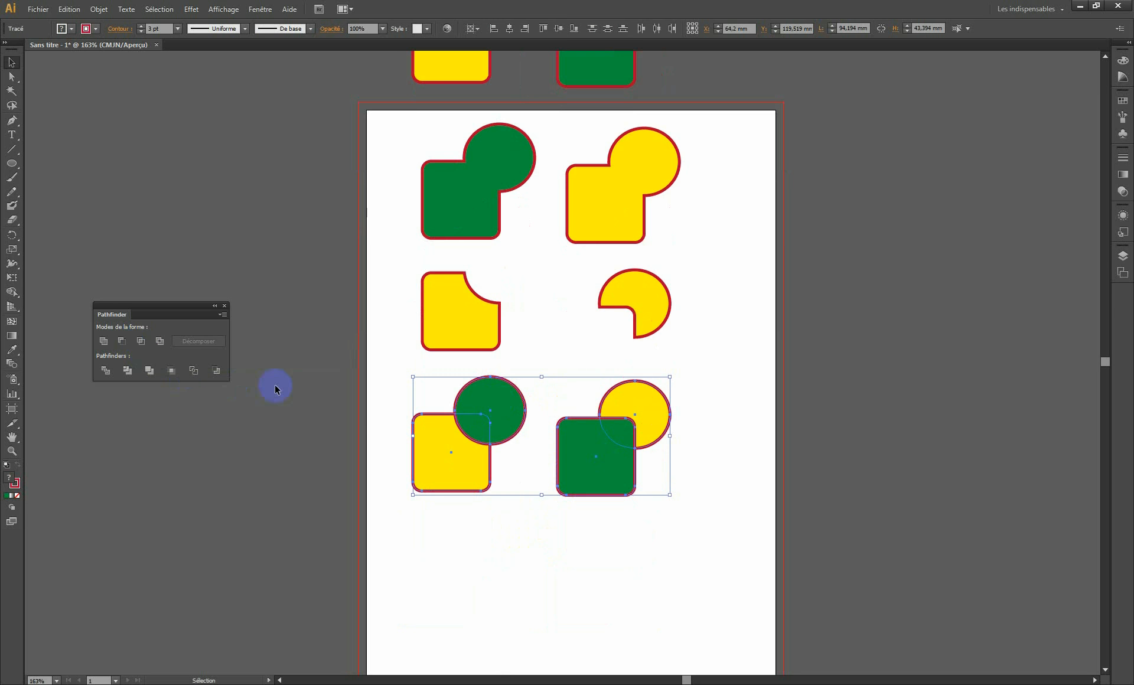
- Try Intersection on the third row, first on the yellow square with the green circle, then on the green square with the yellow circle
{"action": "left_click", "coordinate": [378, 403]}
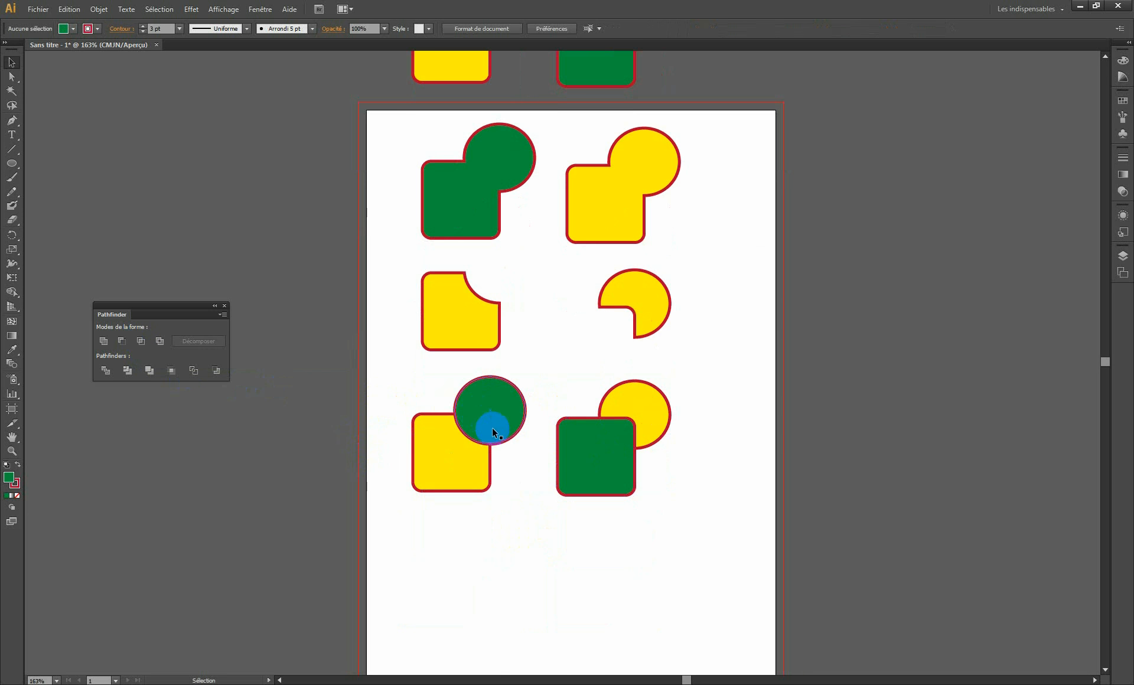
{"action": "left_click_drag", "start_coordinate": [424, 393], "coordinate": [520, 502]}
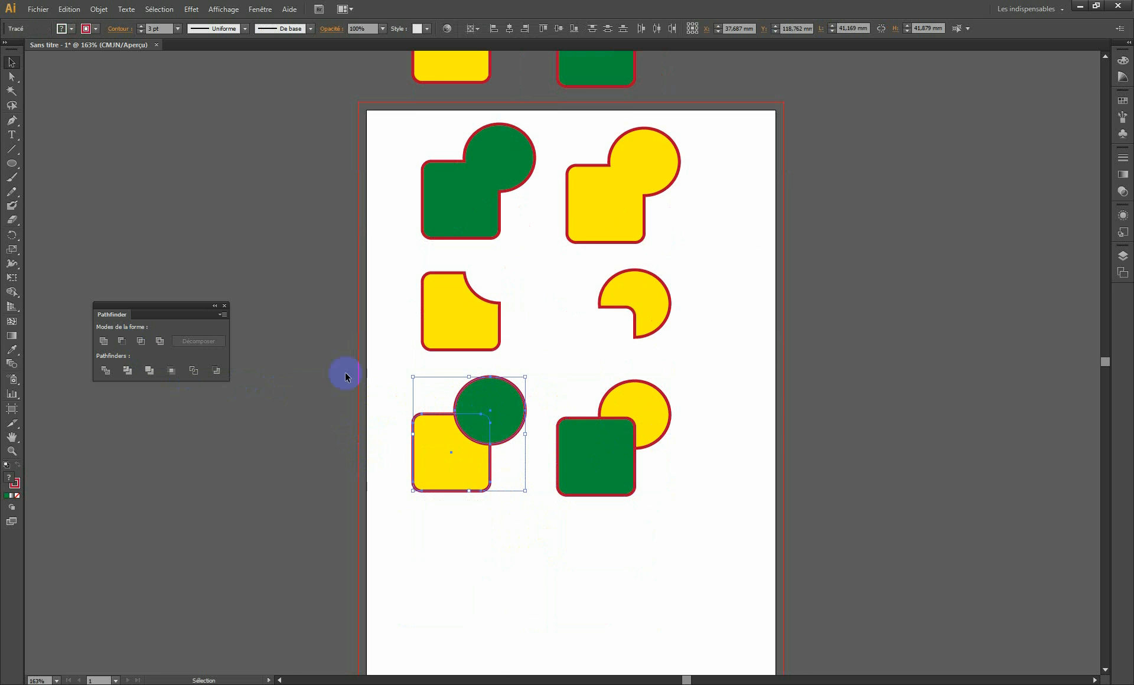
{"action": "left_click", "coordinate": [141, 341]}
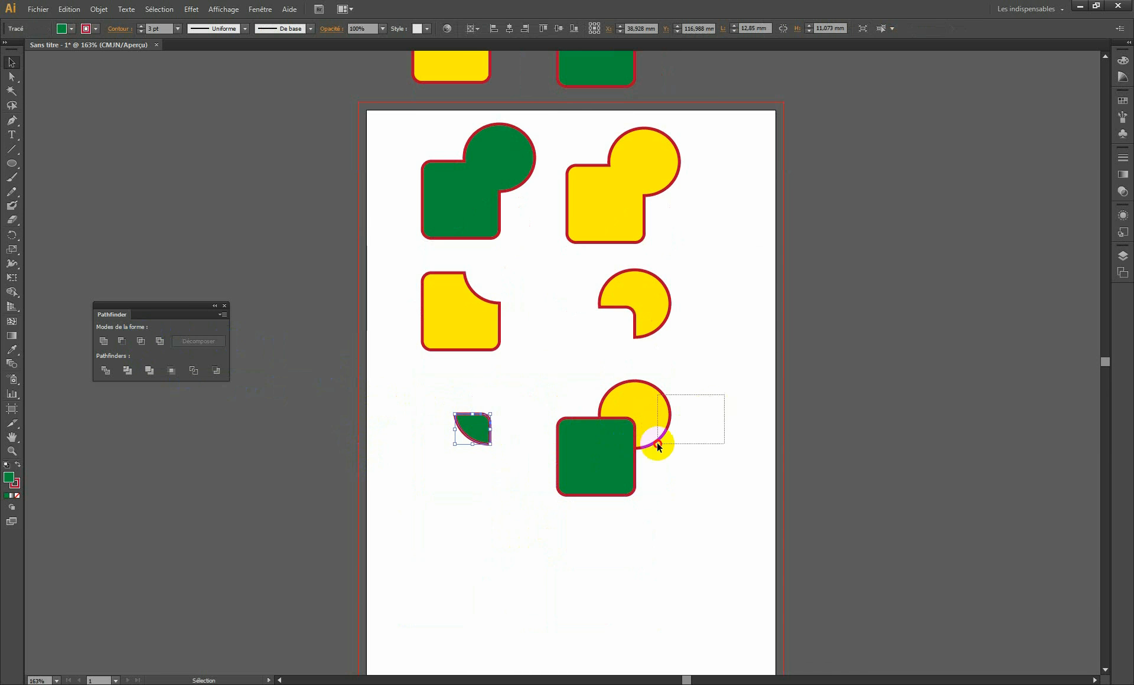
{"action": "left_click_drag", "start_coordinate": [656, 441], "coordinate": [583, 492]}
{"action": "left_click", "coordinate": [741, 377]}
{"action": "left_click_drag", "start_coordinate": [729, 395], "coordinate": [534, 509]}
{"action": "left_click", "coordinate": [714, 413]}
{"action": "left_click", "coordinate": [646, 399]}
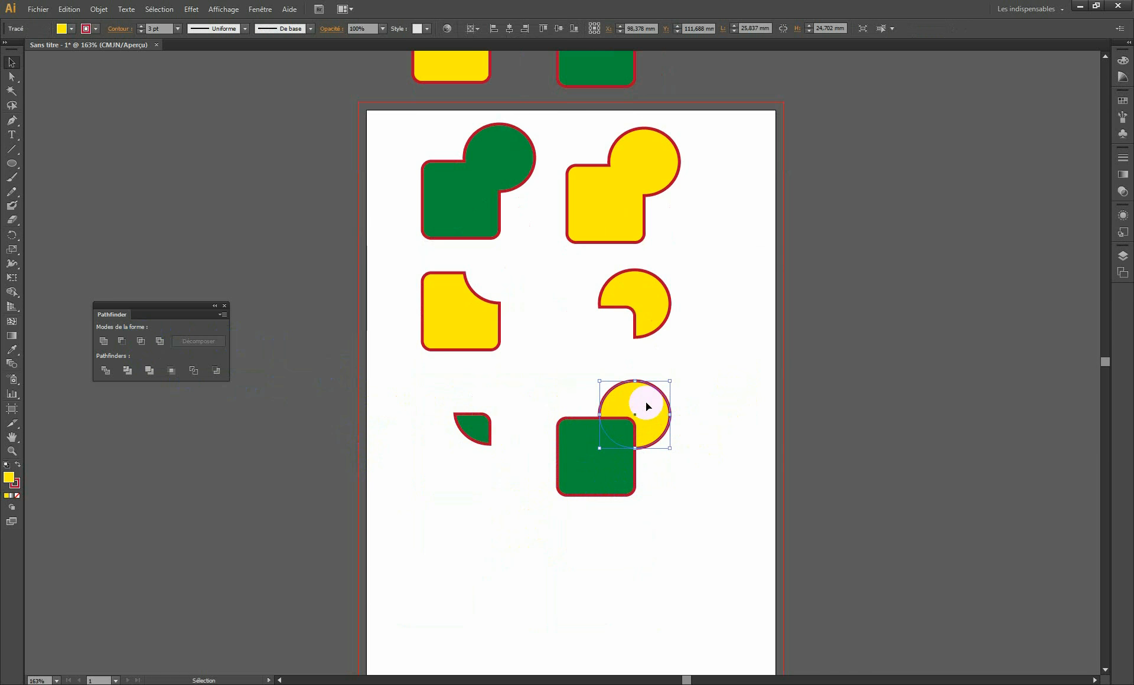
{"action": "left_click", "coordinate": [570, 436], "text": "shift"}
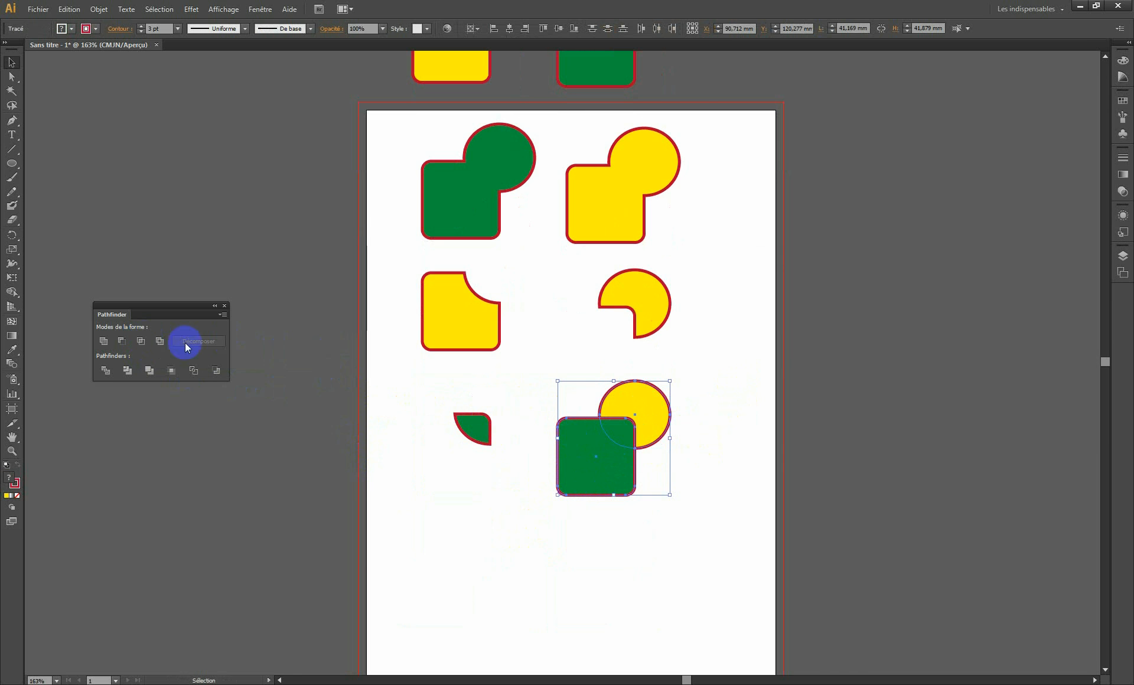
{"action": "left_click", "coordinate": [141, 341]}
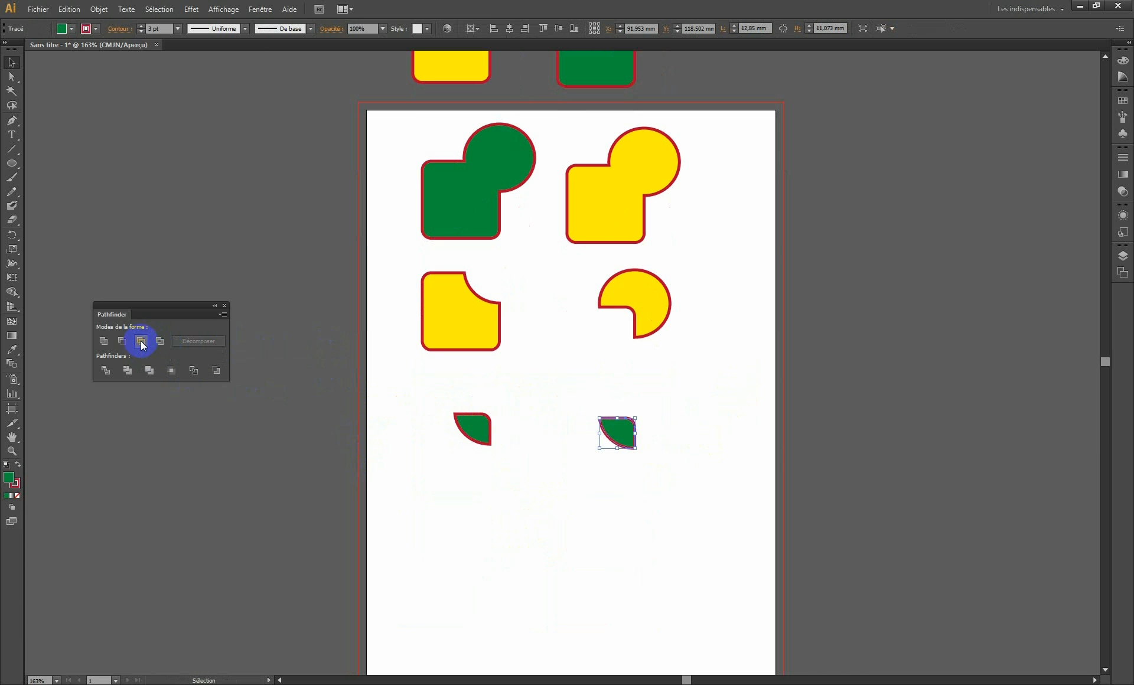
- Undo both intersections and try Intersection on all four third-row shapes together
{"action": "key", "text": "ctrl+z"}
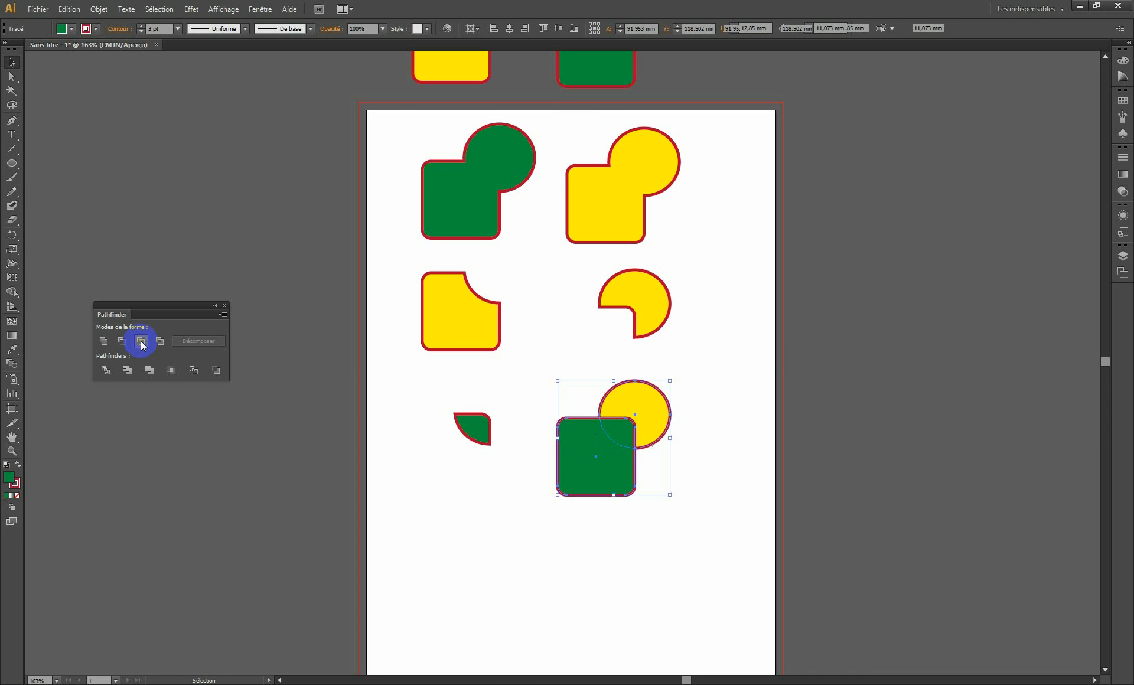
{"action": "key", "text": "ctrl+z"}
{"action": "left_click", "coordinate": [479, 548]}
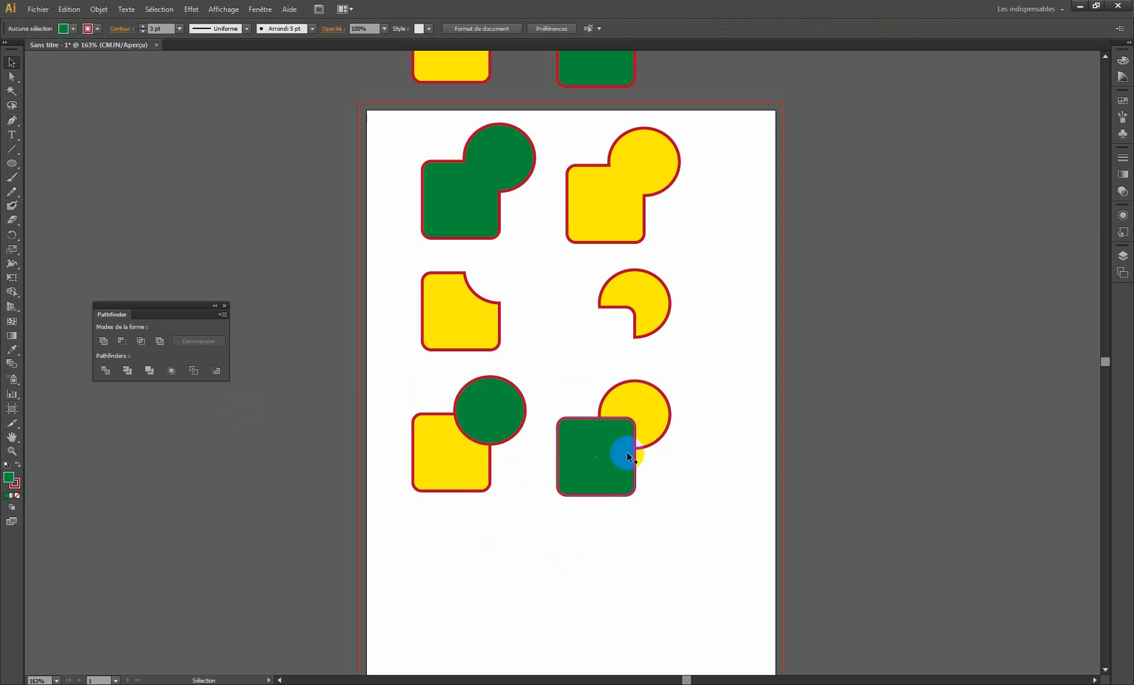
{"action": "left_click_drag", "start_coordinate": [558, 465], "coordinate": [580, 354]}
{"action": "left_click_drag", "start_coordinate": [718, 277], "coordinate": [342, 435]}
{"action": "left_click", "coordinate": [160, 340]}
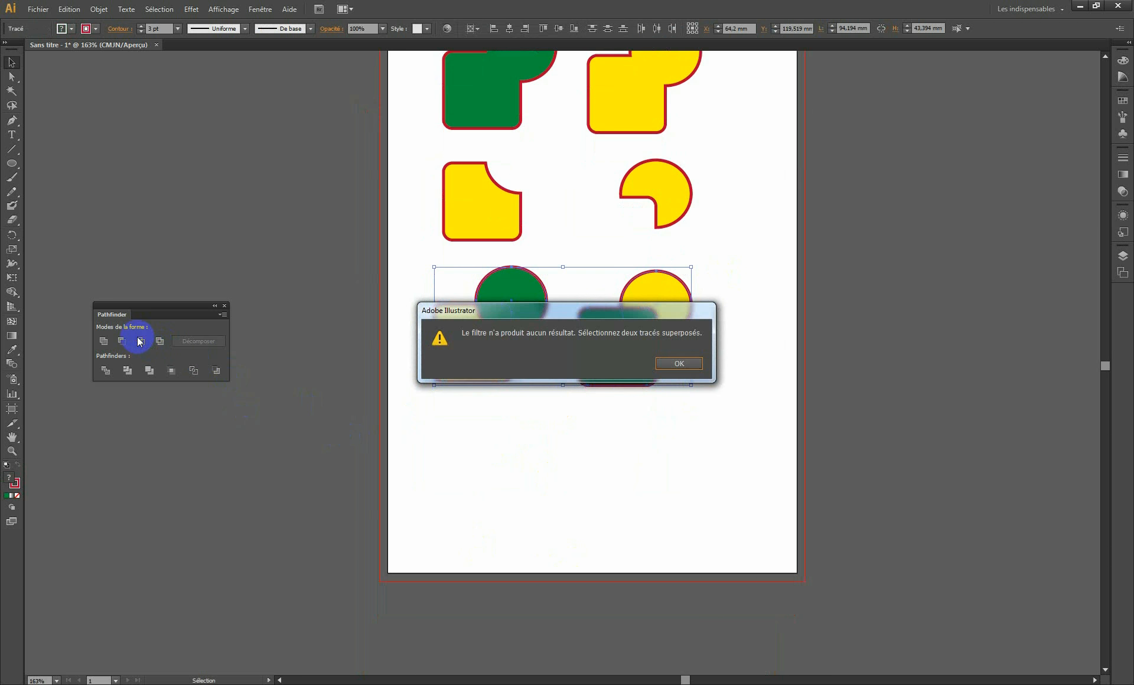
{"action": "left_click", "coordinate": [672, 363]}
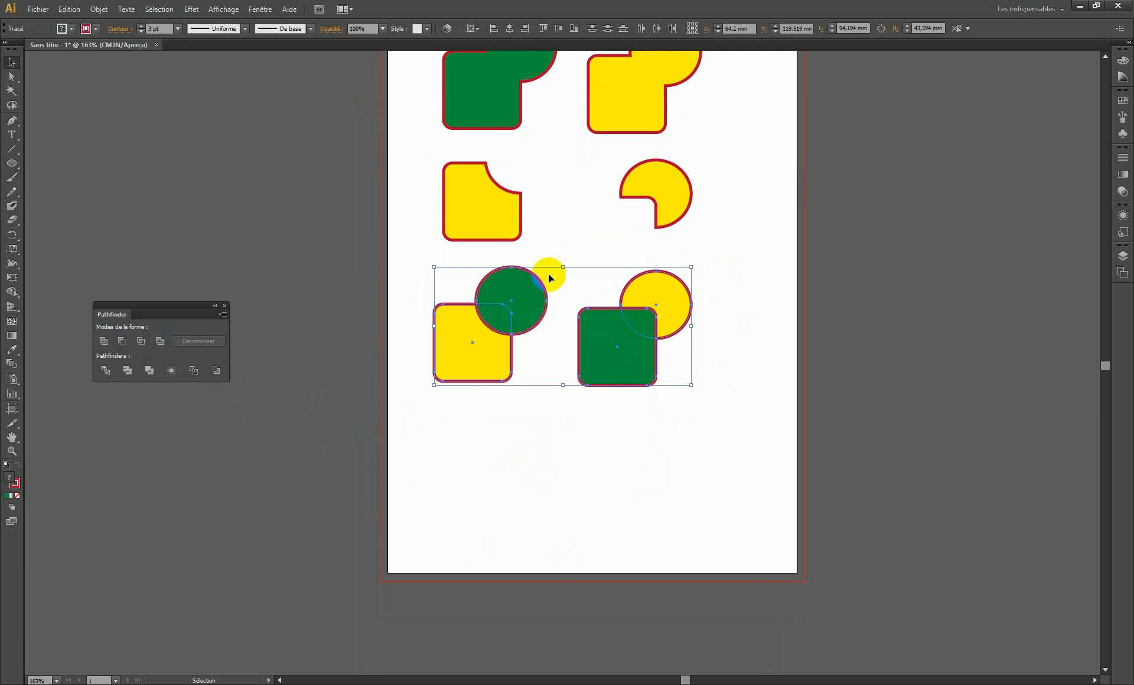
- Apply Intersection separately to each third-row pair, starting with the green square and yellow circle
{"action": "left_click_drag", "start_coordinate": [720, 289], "coordinate": [614, 373]}
{"action": "left_click", "coordinate": [143, 342]}
{"action": "left_click_drag", "start_coordinate": [407, 273], "coordinate": [487, 371]}
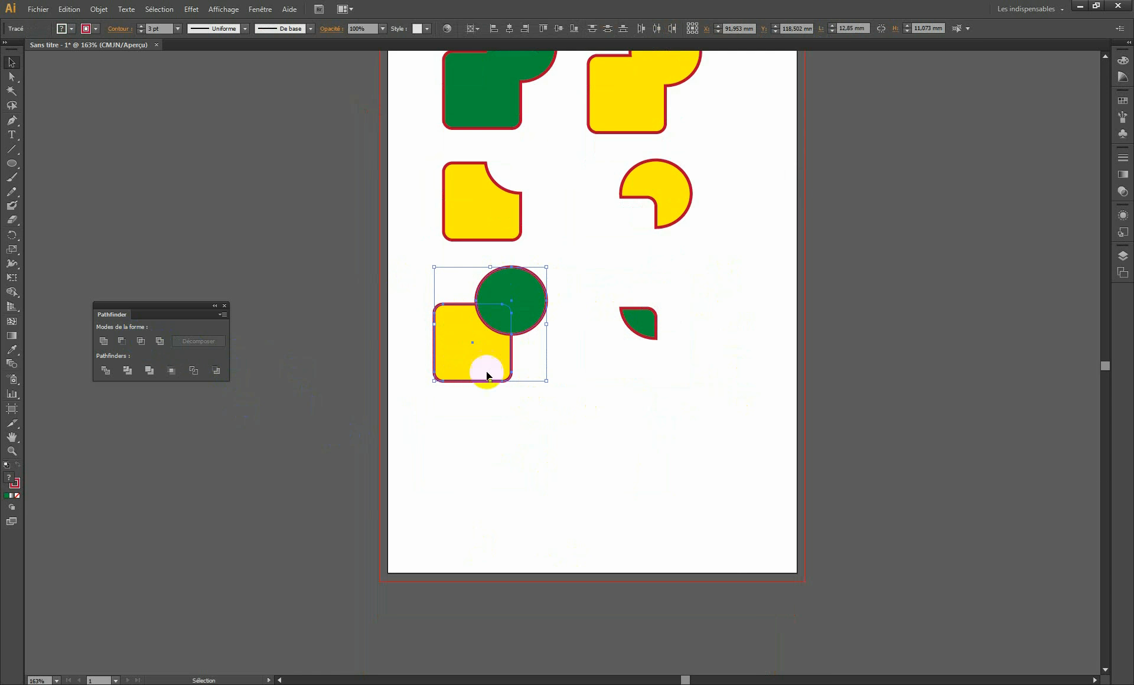
{"action": "left_click", "coordinate": [141, 341]}
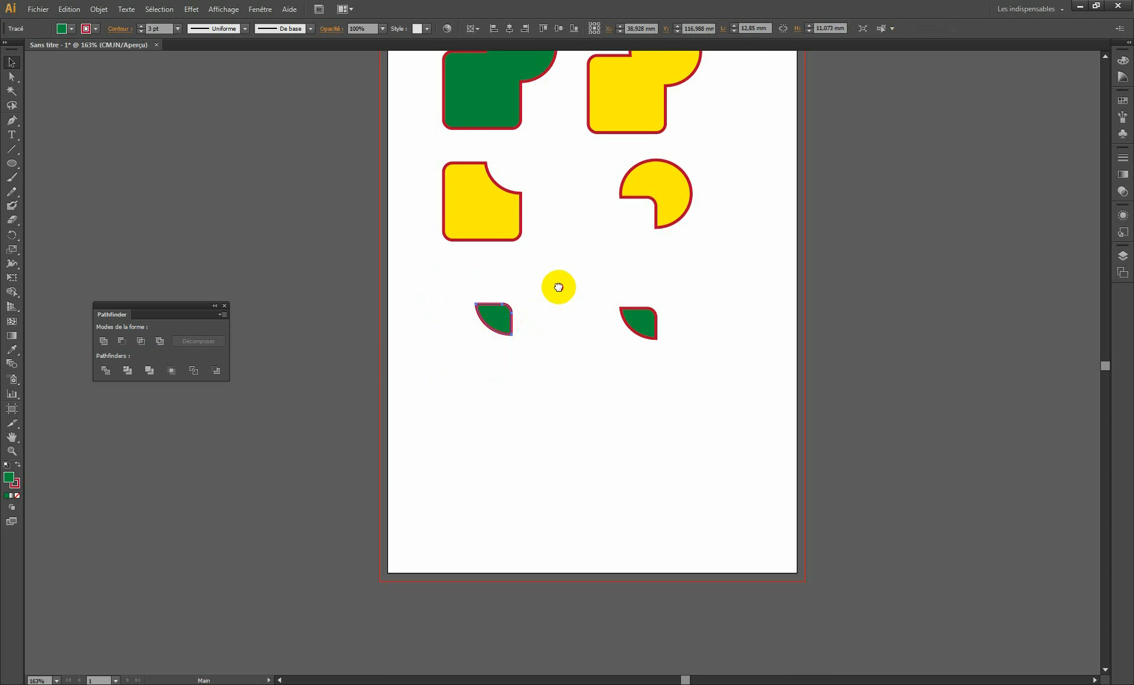
- Move both green intersection pieces beside the artboard's right edge, then duplicate the two original pairs into the third row
{"action": "left_click_drag", "start_coordinate": [558, 287], "coordinate": [541, 392]}
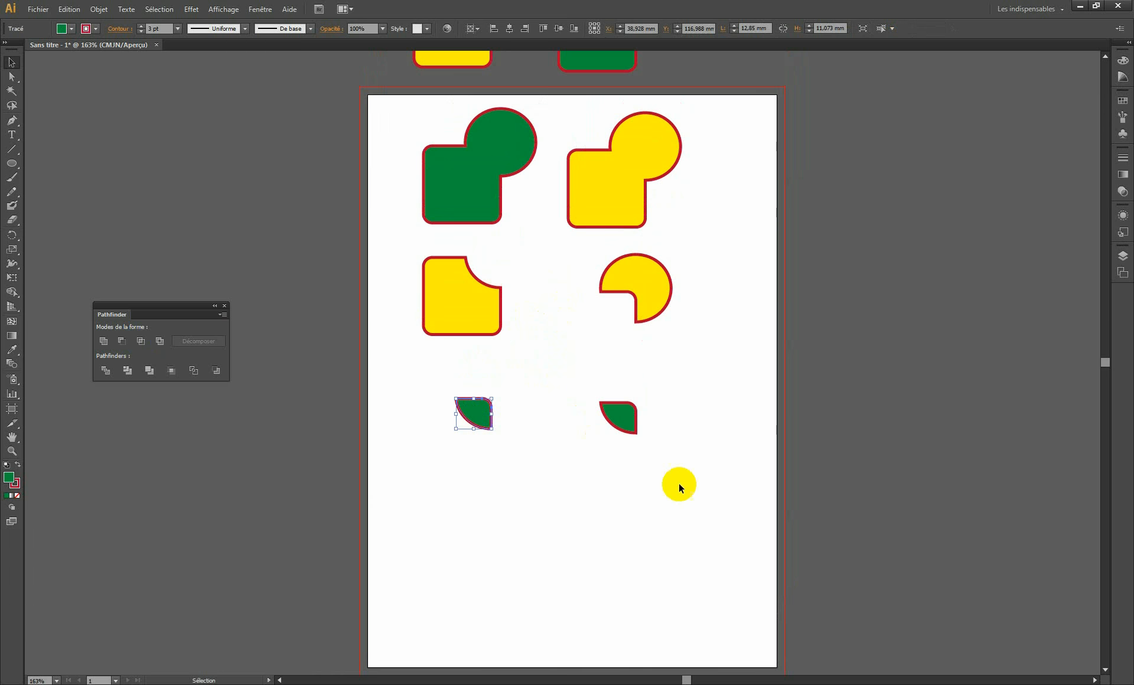
{"action": "left_click_drag", "start_coordinate": [674, 472], "coordinate": [417, 393]}
{"action": "left_click_drag", "start_coordinate": [479, 416], "coordinate": [722, 245]}
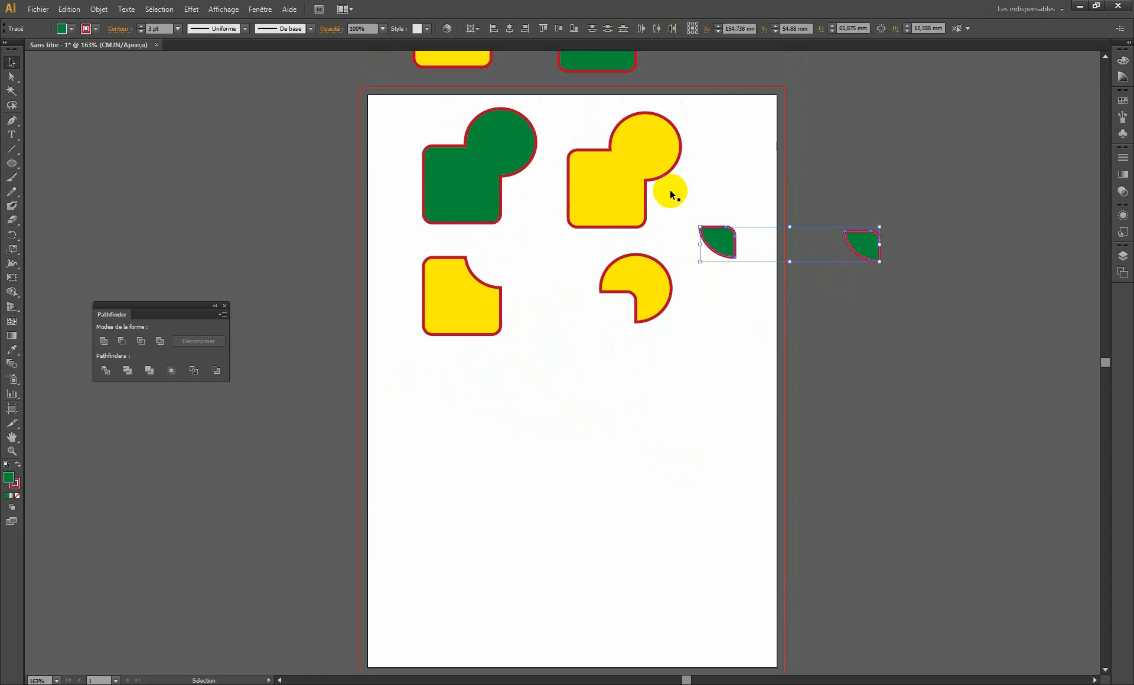
{"action": "scroll", "coordinate": [633, 202], "scroll_direction": "up", "scroll_amount": 3}
{"action": "left_click_drag", "start_coordinate": [400, 181], "coordinate": [403, 183]}
{"action": "left_click_drag", "start_coordinate": [472, 125], "coordinate": [519, 553]}
{"action": "scroll", "coordinate": [566, 399], "scroll_direction": "down", "scroll_amount": 5}
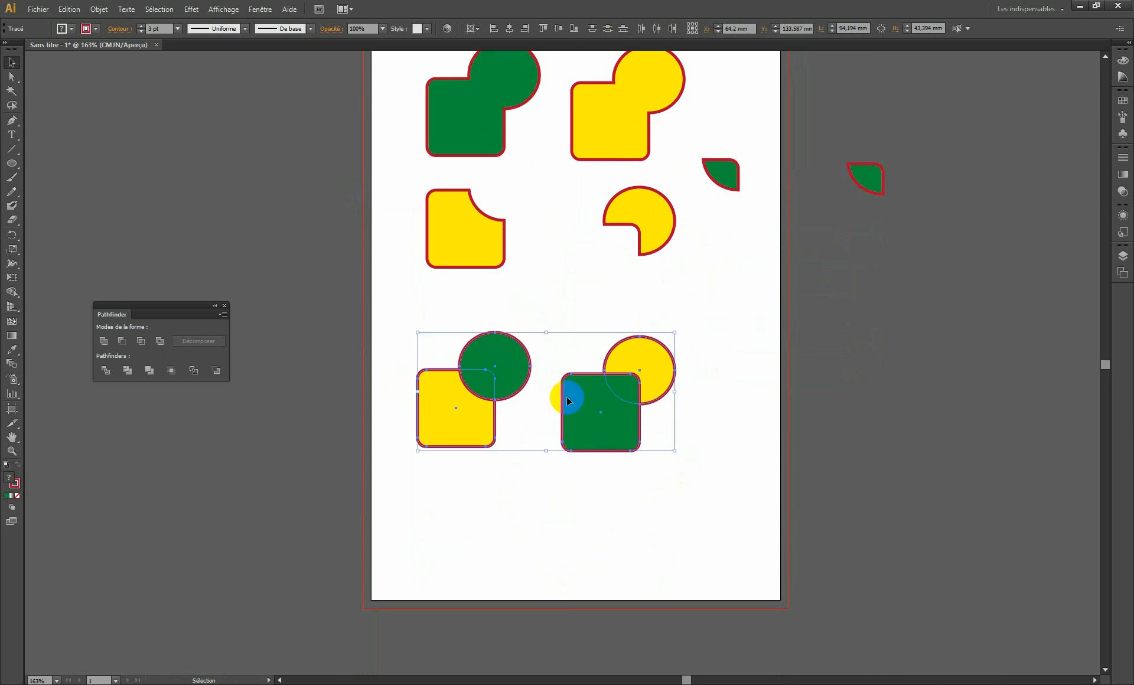
- Try Exclusion on both third-row pairs together and on each pair separately, undoing each attempt
{"action": "left_click", "coordinate": [160, 341]}
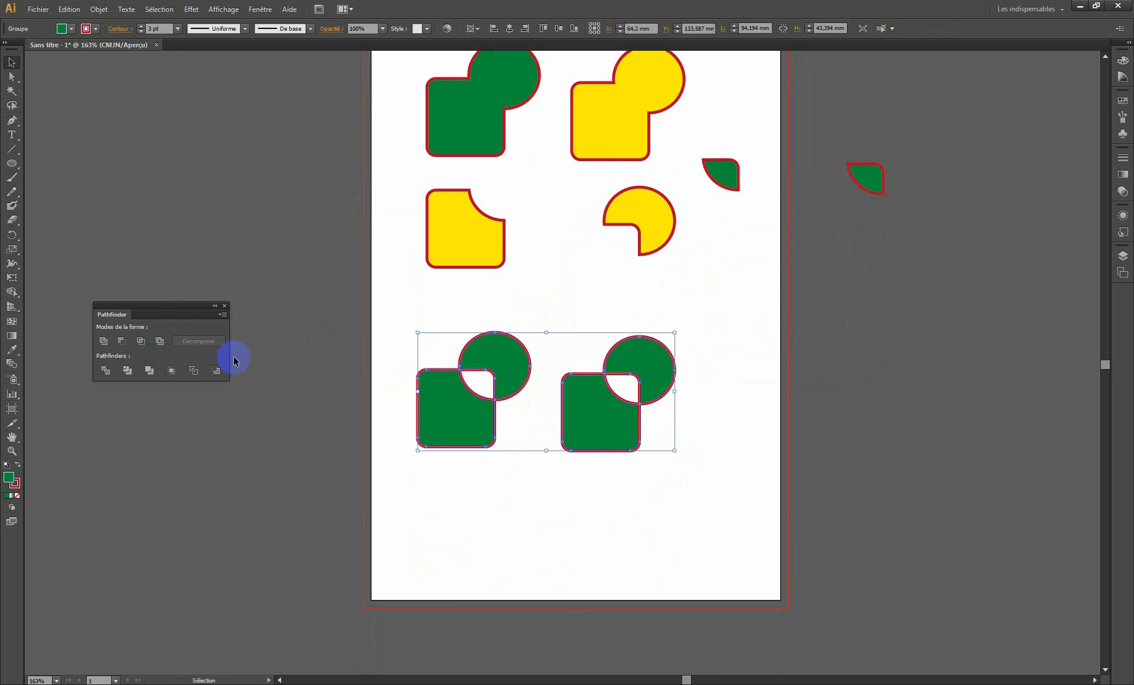
{"action": "key", "text": "ctrl+z"}
{"action": "left_click_drag", "start_coordinate": [413, 339], "coordinate": [478, 402]}
{"action": "left_click", "coordinate": [161, 340]}
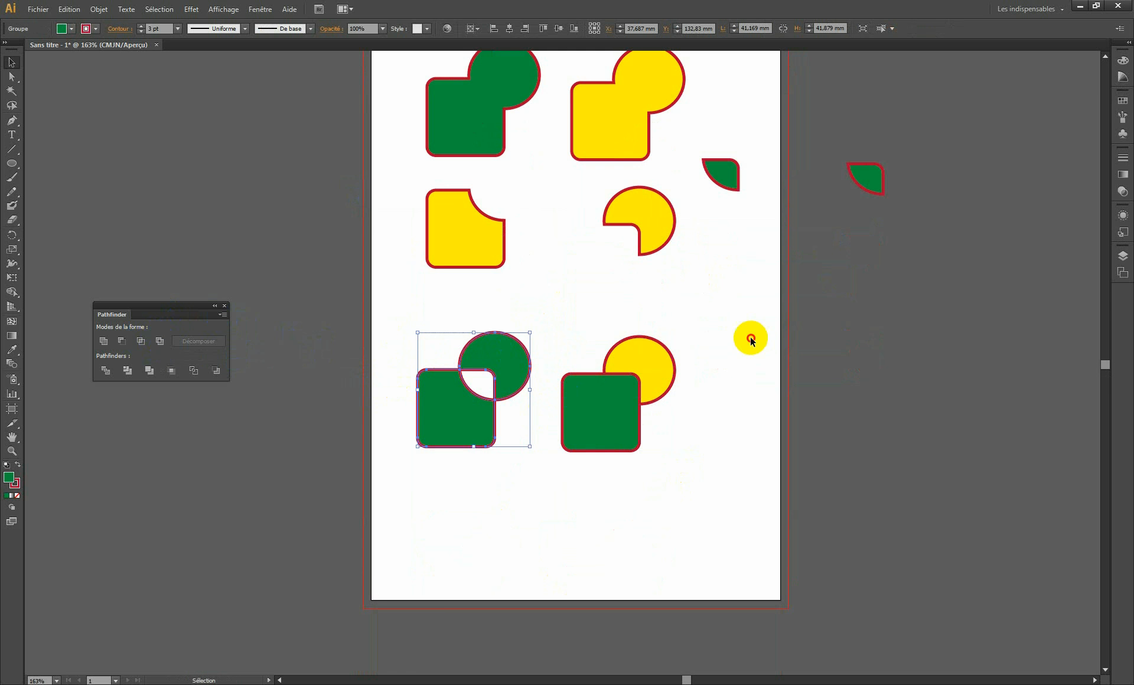
{"action": "left_click_drag", "start_coordinate": [750, 338], "coordinate": [650, 437]}
{"action": "left_click", "coordinate": [160, 341]}
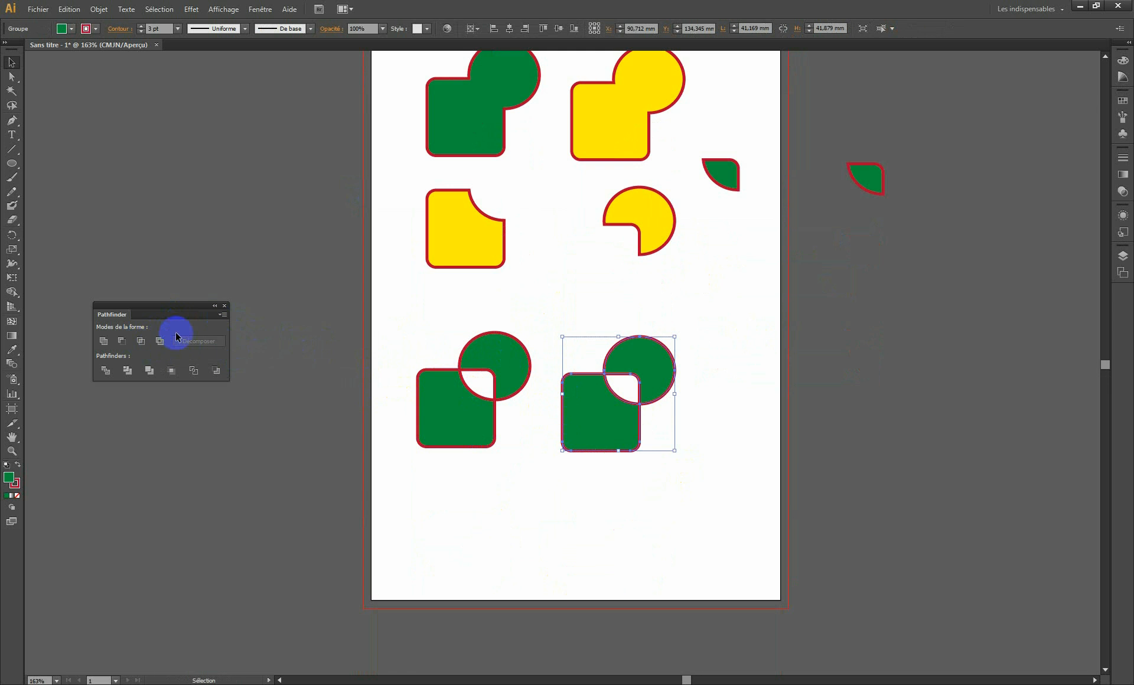
{"action": "left_click", "coordinate": [794, 358]}
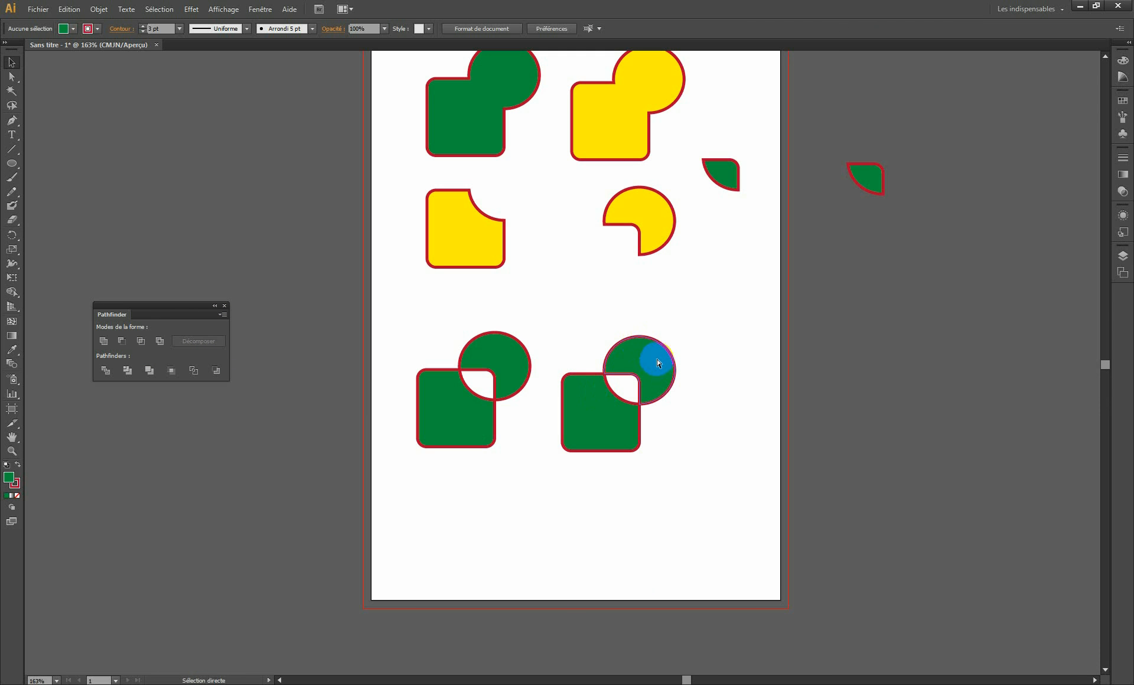
{"action": "key", "text": "ctrl+z"}
{"action": "key", "text": "ctrl+z"}
- Bring the third-row yellow circle to the front and apply Exclusion to it and the green square
{"action": "left_click", "coordinate": [620, 423]}
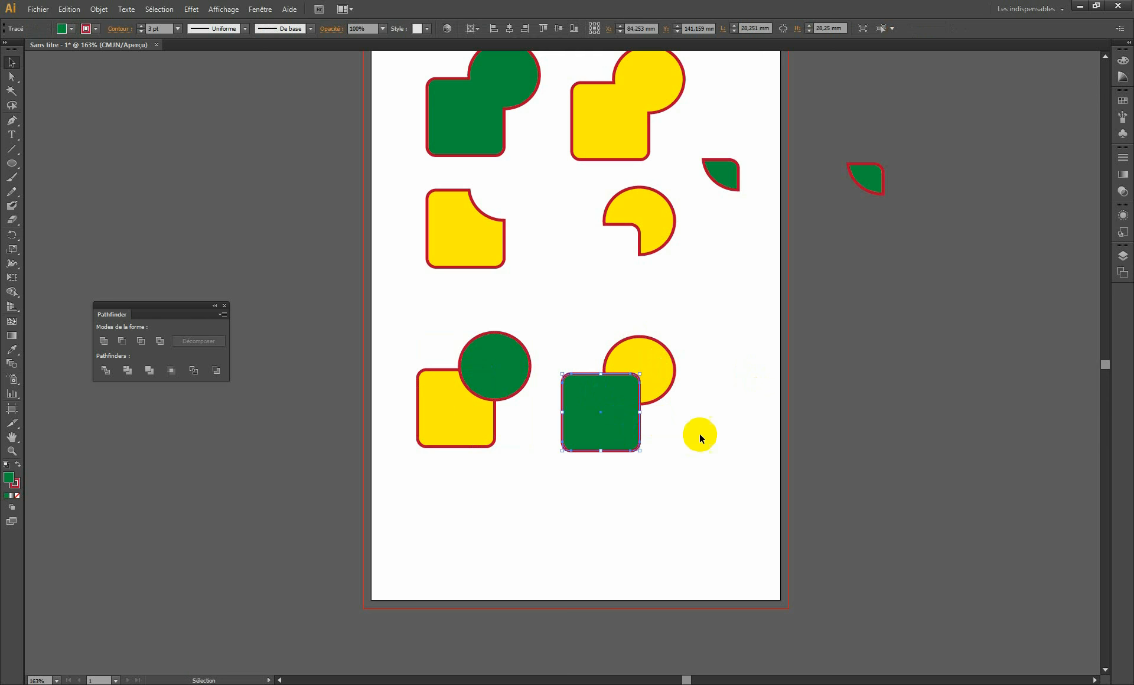
{"action": "left_click", "coordinate": [658, 374]}
{"action": "right_click", "coordinate": [661, 368]}
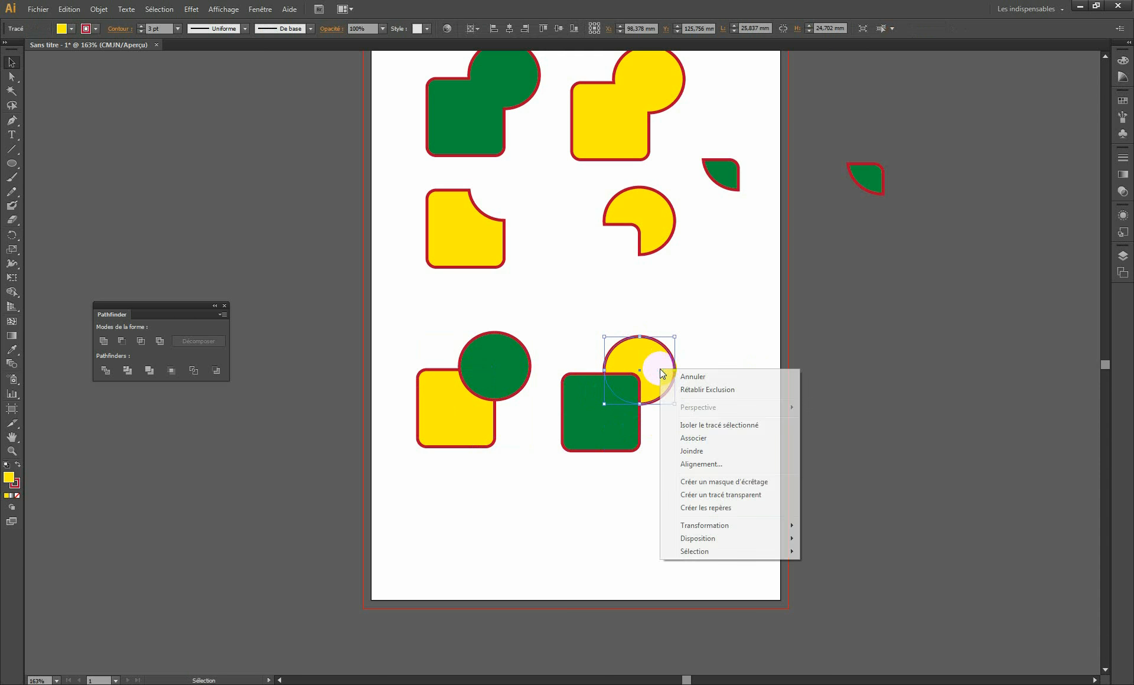
{"action": "left_click", "coordinate": [838, 536]}
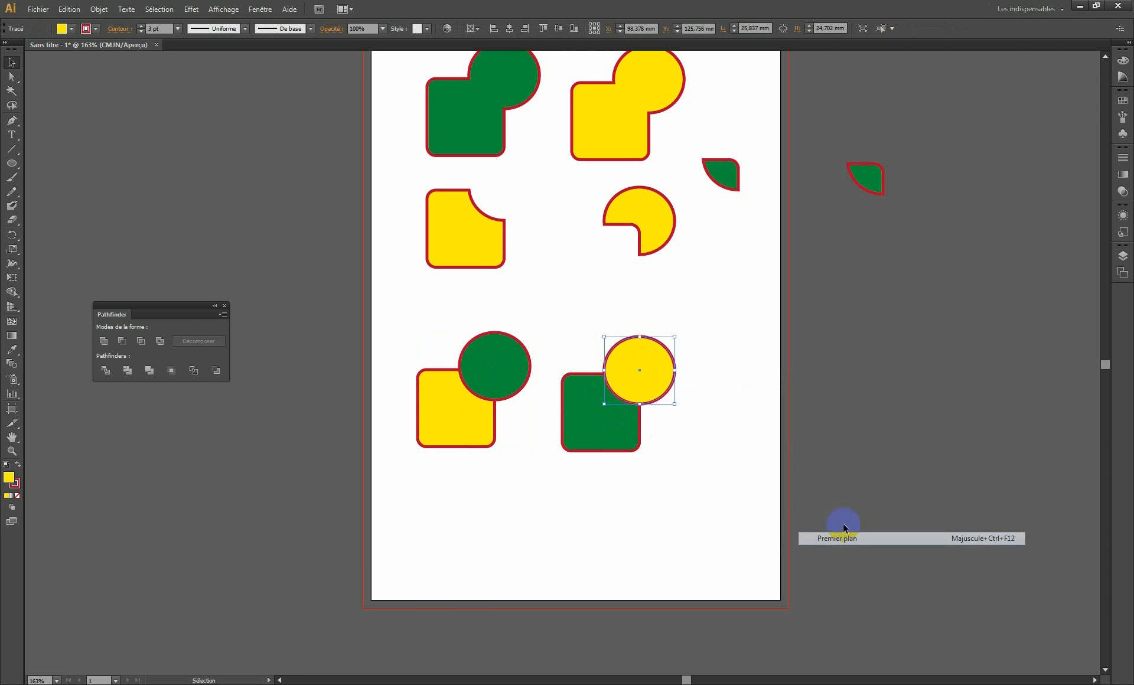
{"action": "left_click_drag", "start_coordinate": [764, 322], "coordinate": [583, 479]}
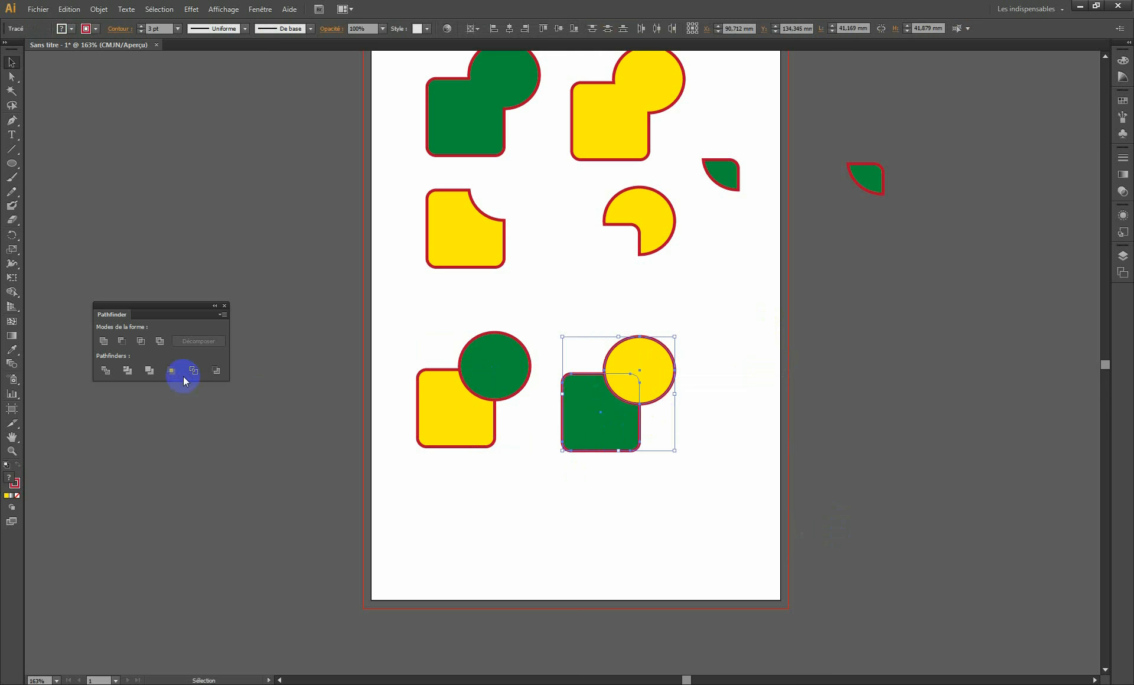
{"action": "left_click", "coordinate": [159, 341]}
{"action": "left_click", "coordinate": [738, 441]}
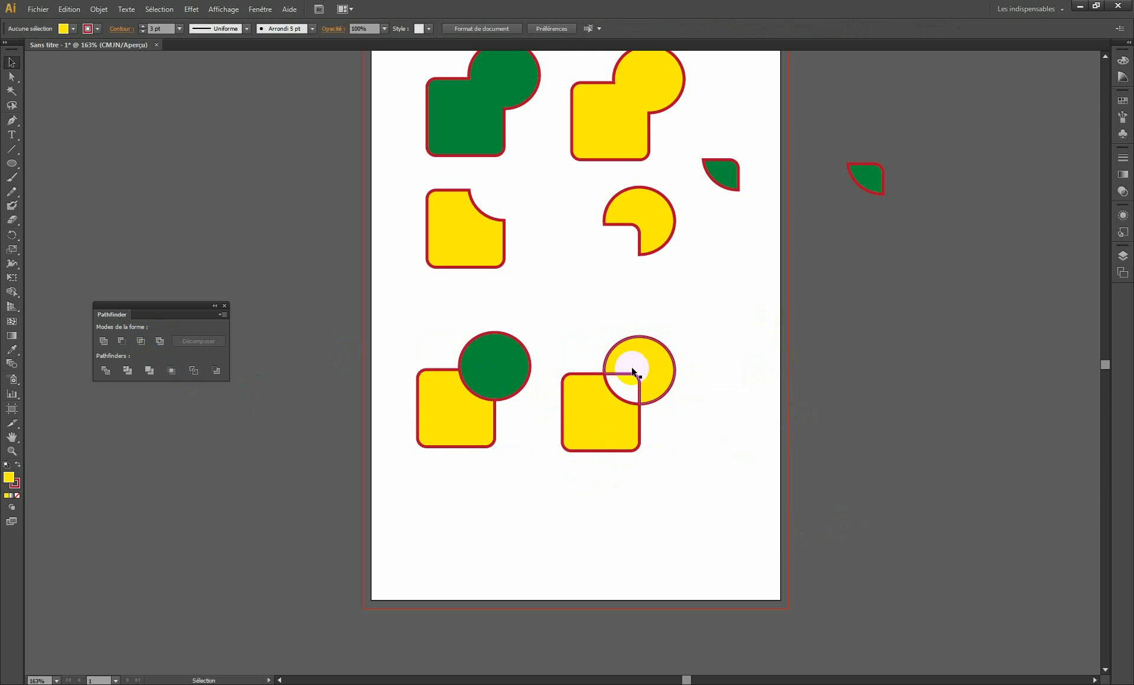
- Move the third-row shapes and both subtracted shapes toward the artboard's right side, then duplicate the two original pairs below the merged shapes
{"action": "scroll", "coordinate": [667, 416], "scroll_direction": "up", "scroll_amount": 2}
{"action": "left_click_drag", "start_coordinate": [750, 379], "coordinate": [814, 168]}
{"action": "left_click_drag", "start_coordinate": [741, 272], "coordinate": [742, 340]}
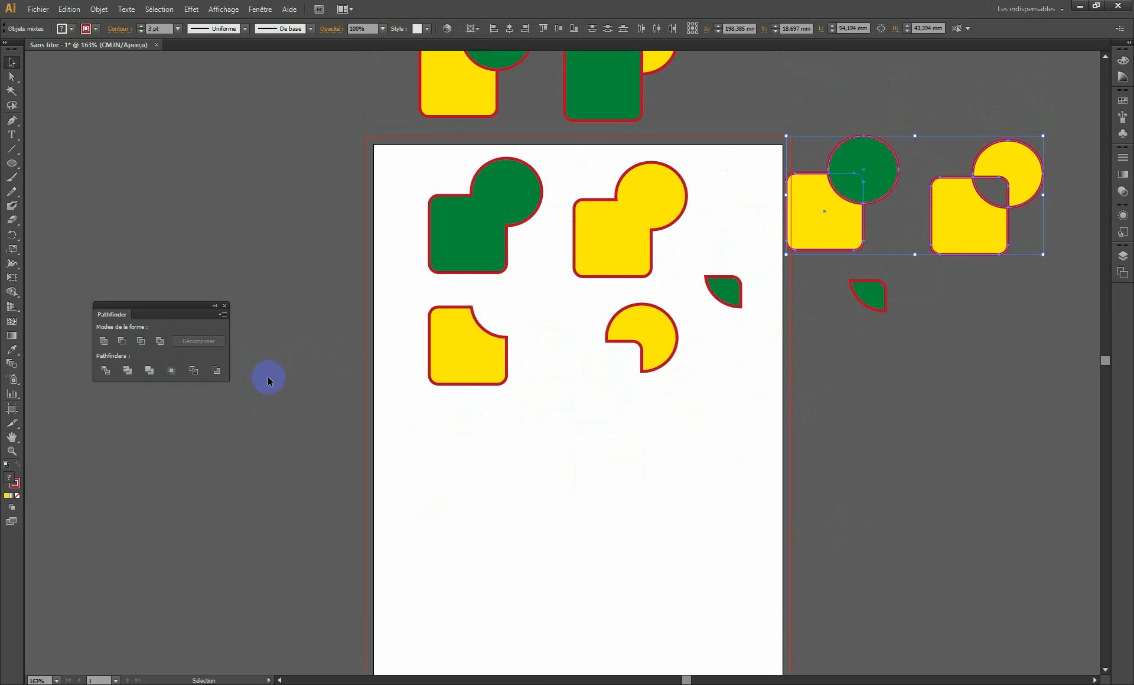
{"action": "left_click_drag", "start_coordinate": [491, 360], "coordinate": [484, 405]}
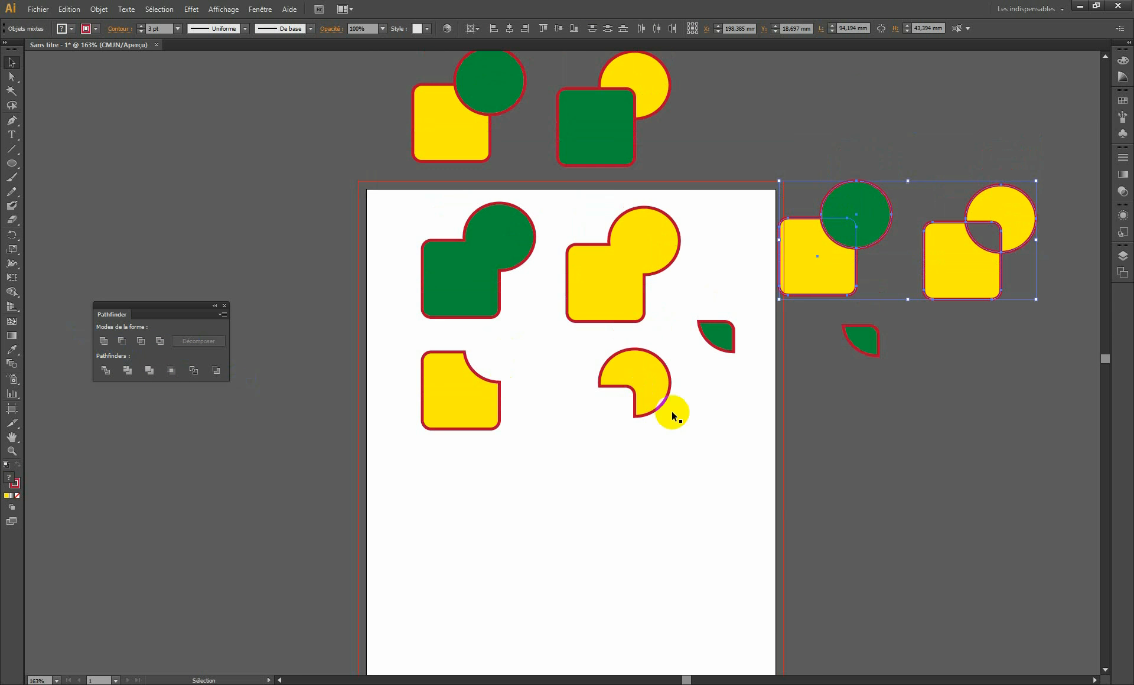
{"action": "left_click_drag", "start_coordinate": [671, 409], "coordinate": [816, 344]}
{"action": "left_click_drag", "start_coordinate": [559, 390], "coordinate": [937, 331]}
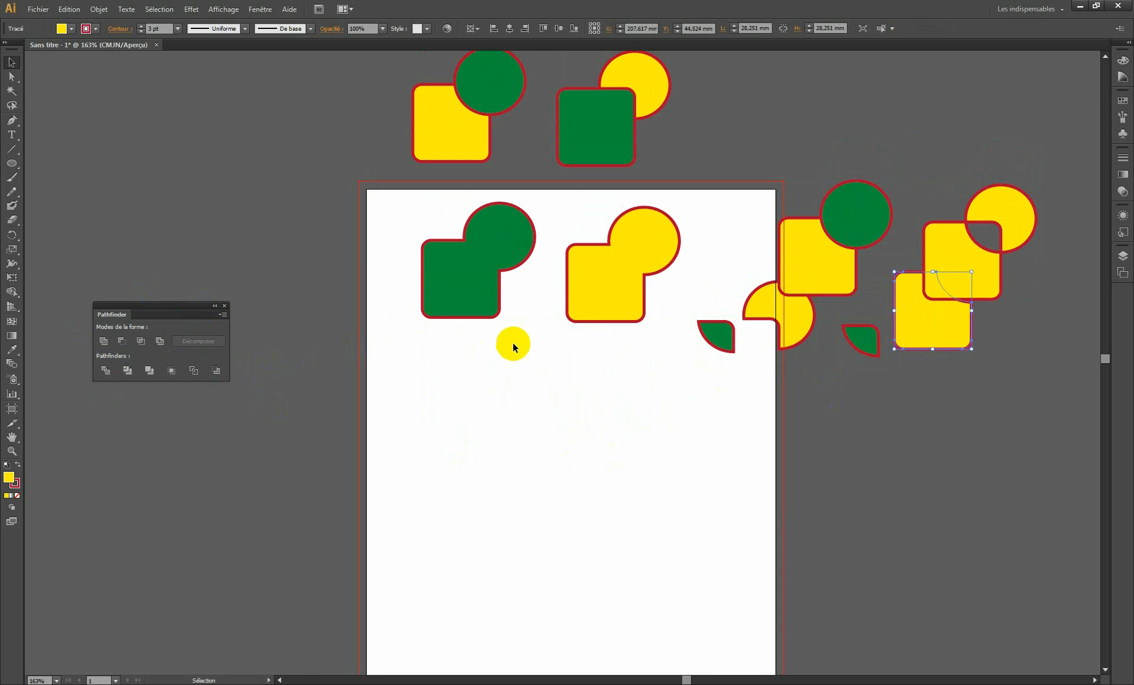
{"action": "scroll", "coordinate": [519, 283], "scroll_direction": "up", "scroll_amount": 2}
{"action": "left_click_drag", "start_coordinate": [354, 99], "coordinate": [577, 532]}
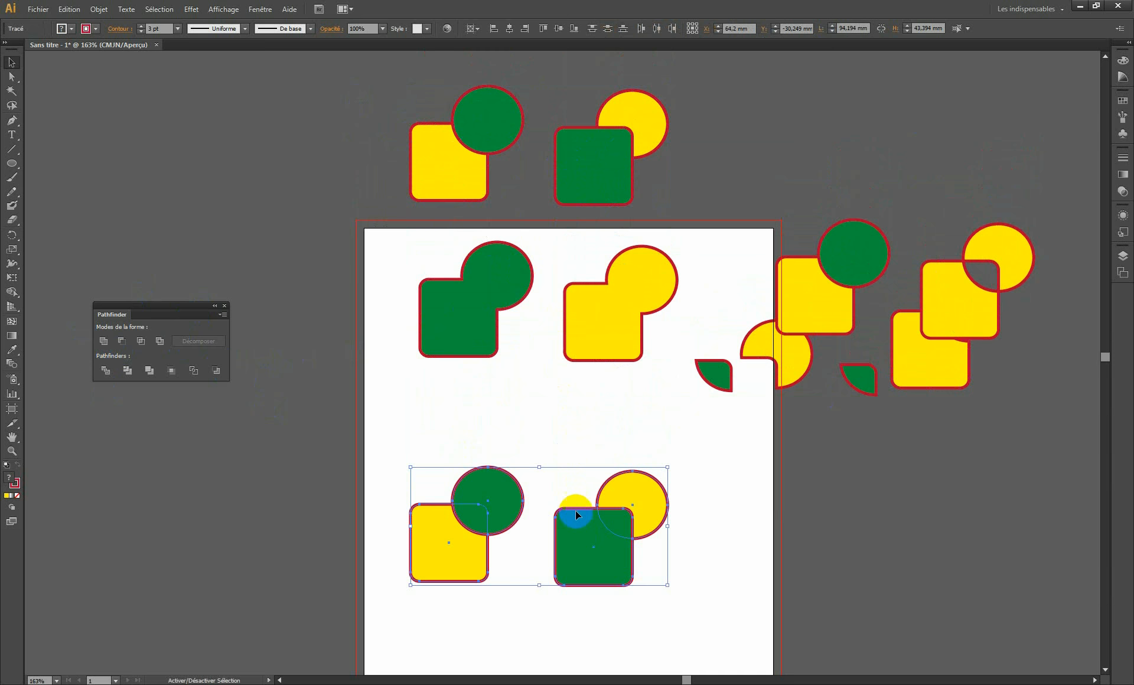
- Draw three thin green rectangles overlapping the left edge of the merged green shape at the artboard's top
{"action": "scroll", "coordinate": [587, 376], "scroll_direction": "down", "scroll_amount": 8}
{"action": "key", "text": "ctrl+shift+a"}
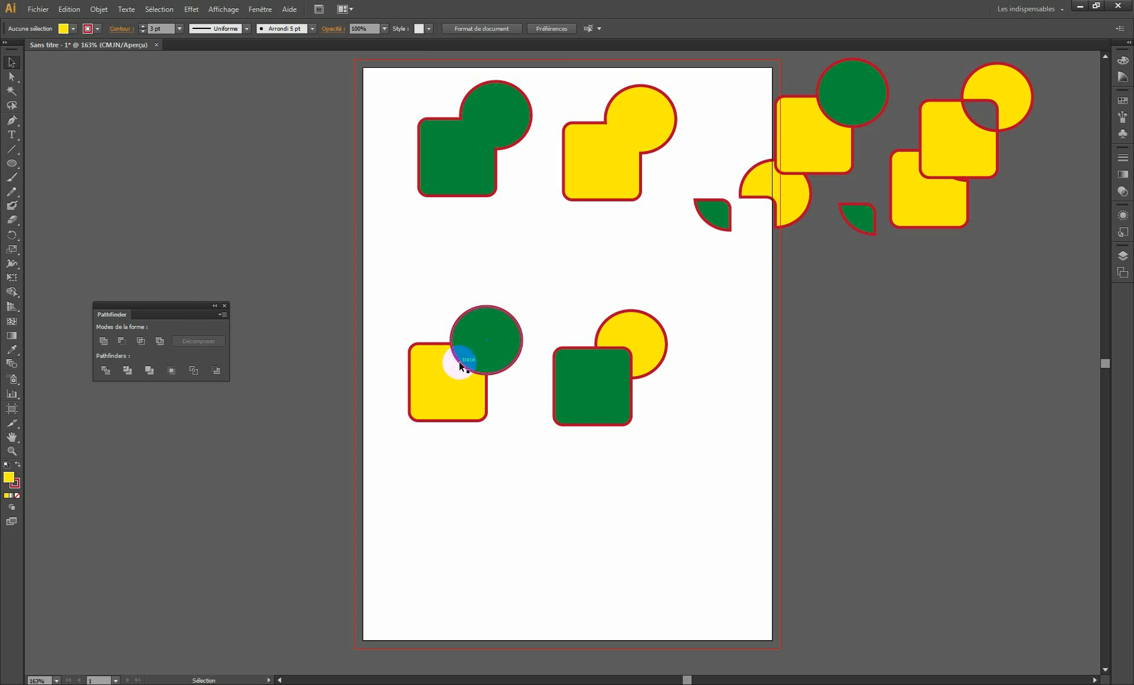
{"action": "key", "text": "space"}
{"action": "left_click_drag", "start_coordinate": [424, 271], "coordinate": [437, 409]}
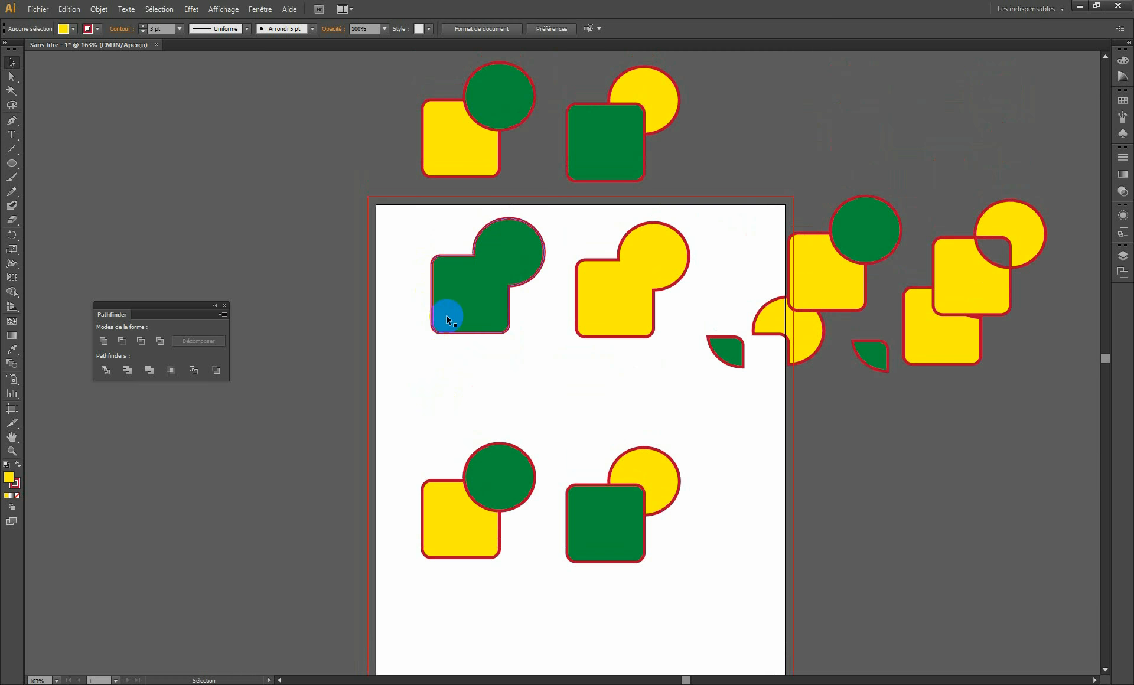
{"action": "left_click", "coordinate": [448, 315]}
{"action": "left_click_drag", "start_coordinate": [11, 162], "coordinate": [47, 159]}
{"action": "mouse_move", "coordinate": [404, 263]}
{"action": "left_mouse_down"}
{"action": "mouse_move", "coordinate": [451, 299]}
{"action": "mouse_move", "coordinate": [457, 277]}
{"action": "mouse_move", "coordinate": [434, 304]}
{"action": "mouse_move", "coordinate": [436, 292]}
{"action": "mouse_move", "coordinate": [440, 327]}
{"action": "mouse_move", "coordinate": [438, 288]}
{"action": "mouse_move", "coordinate": [442, 312]}
{"action": "mouse_move", "coordinate": [471, 345]}
{"action": "left_mouse_up"}
- Merge the three rectangles with the green shape using Réunion
{"action": "left_click", "coordinate": [11, 62]}
{"action": "key", "text": "ctrl+shift+a"}
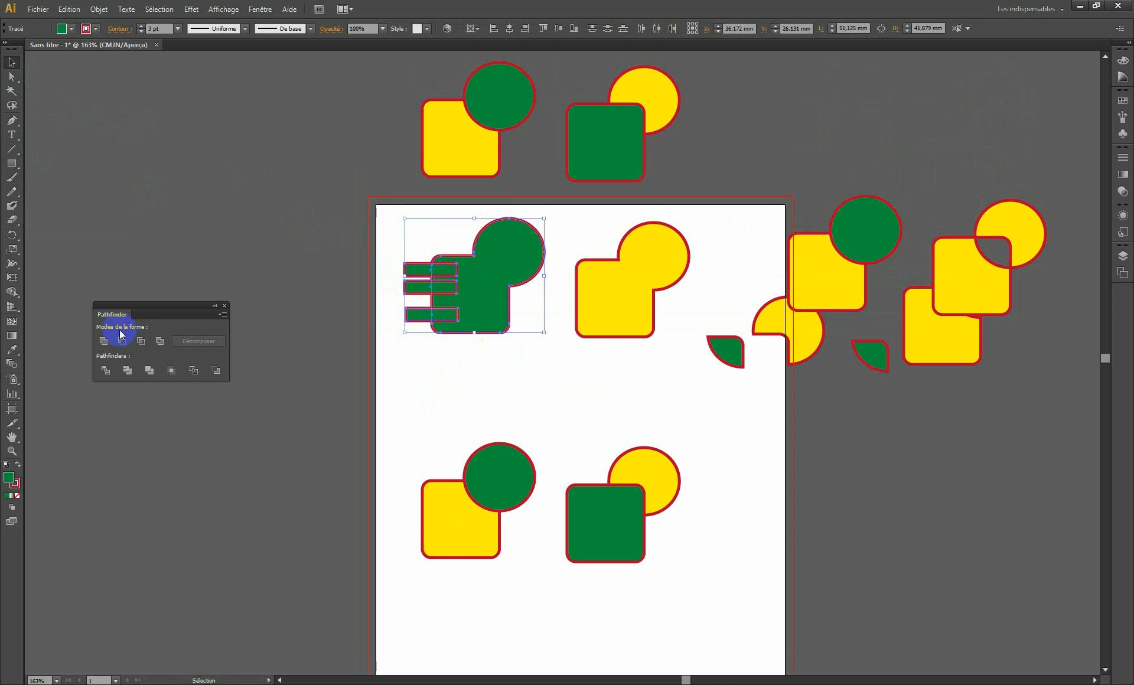
{"action": "left_click", "coordinate": [103, 342]}
{"action": "left_click", "coordinate": [323, 365]}
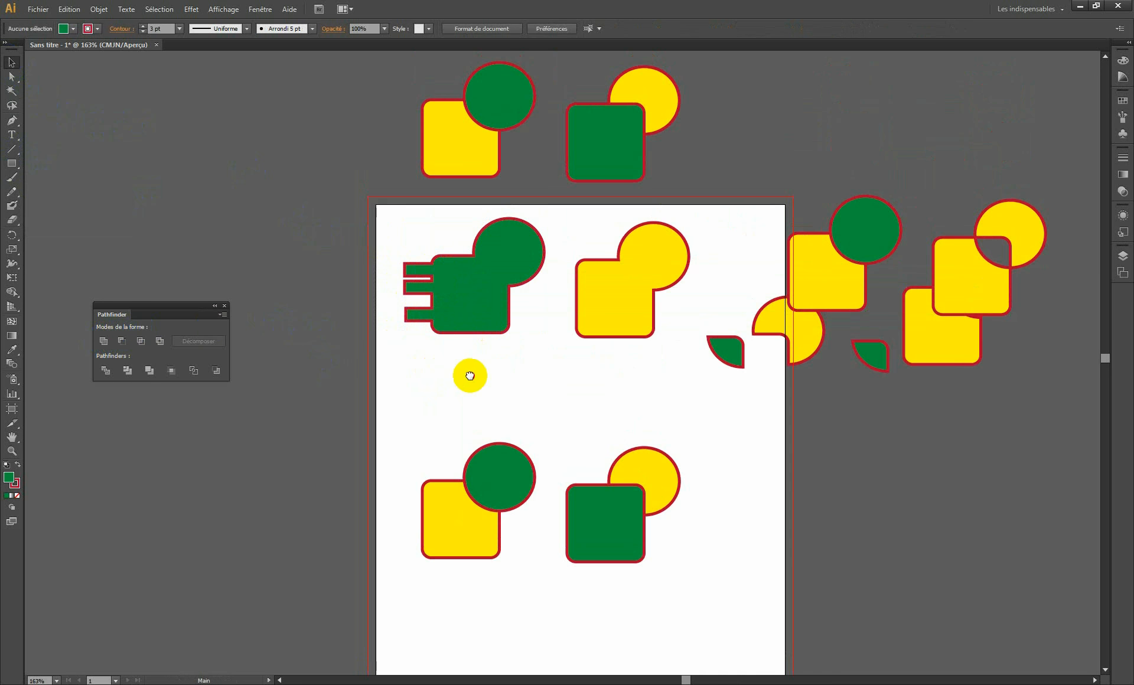
- Draw a green circle about 19.7 mm across over the merged shape's lower edge and merge both using Réunion
{"action": "left_click_drag", "start_coordinate": [469, 376], "coordinate": [410, 347]}
{"action": "left_click", "coordinate": [13, 164]}
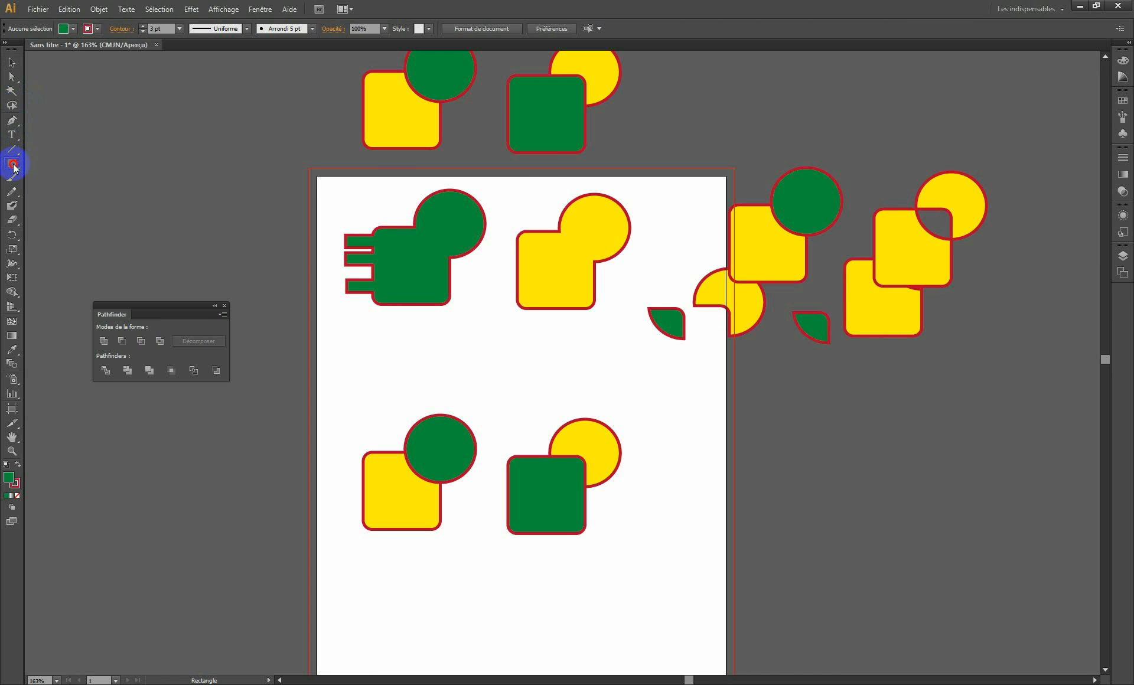
{"action": "left_click_drag", "start_coordinate": [13, 164], "coordinate": [62, 191]}
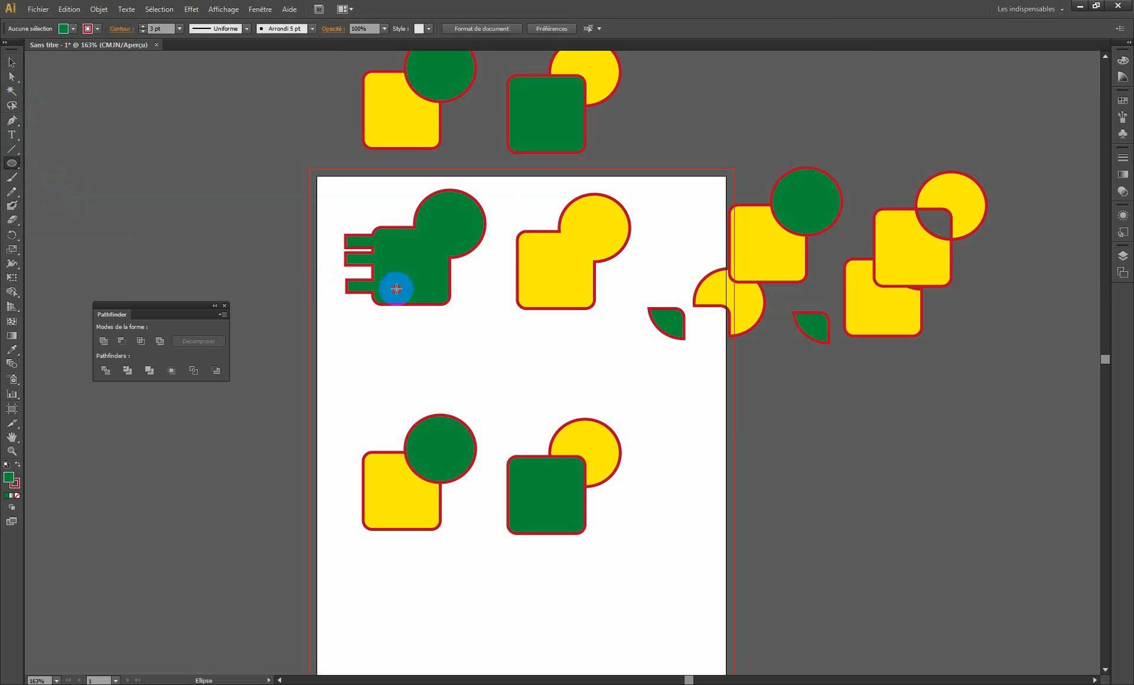
{"action": "mouse_move", "coordinate": [396, 289]}
{"action": "left_mouse_down"}
{"action": "mouse_move", "coordinate": [435, 349]}
{"action": "mouse_move", "coordinate": [449, 343]}
{"action": "left_mouse_up"}
{"action": "left_click", "coordinate": [13, 62]}
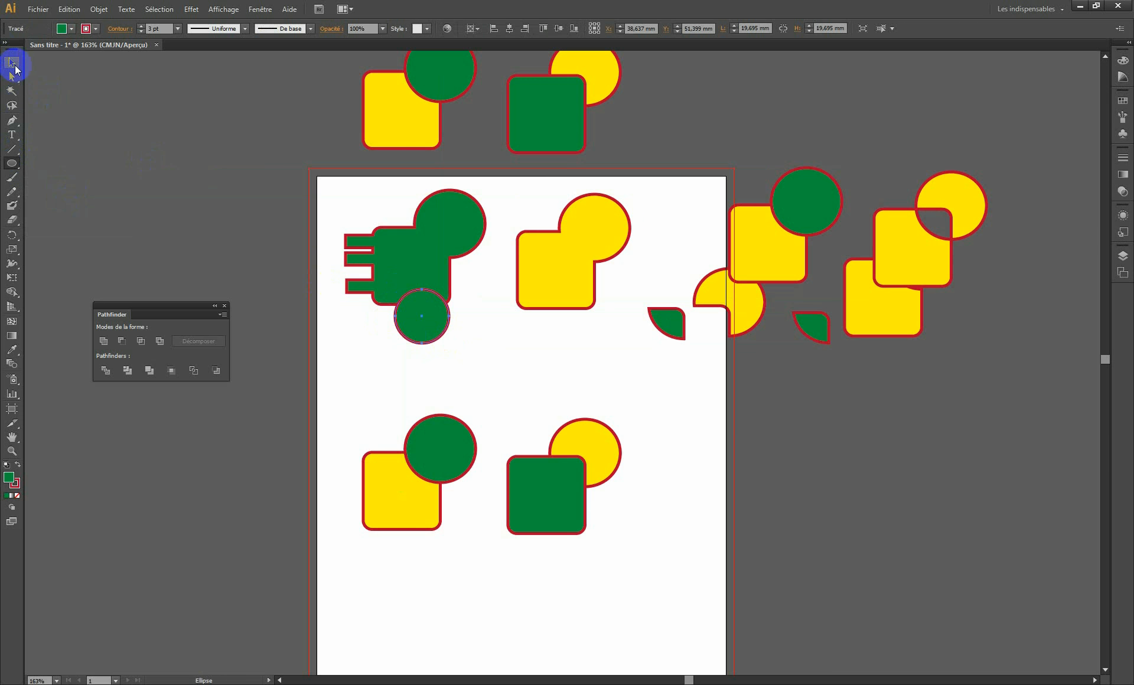
{"action": "left_click_drag", "start_coordinate": [233, 197], "coordinate": [412, 312]}
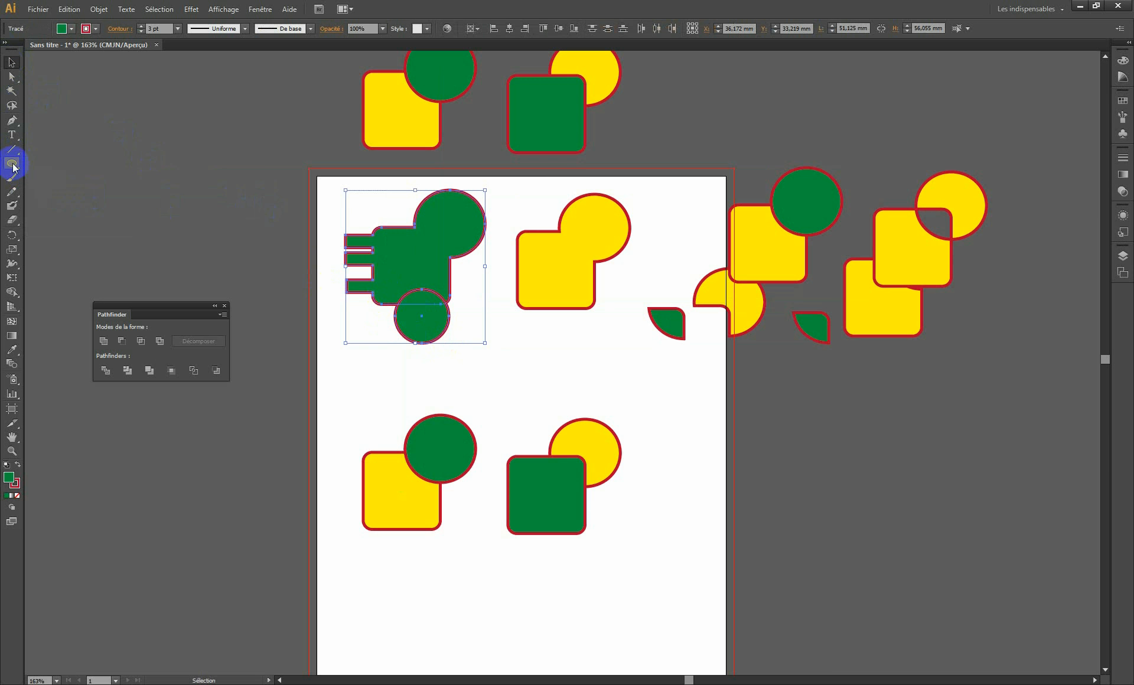
{"action": "left_click", "coordinate": [104, 340]}
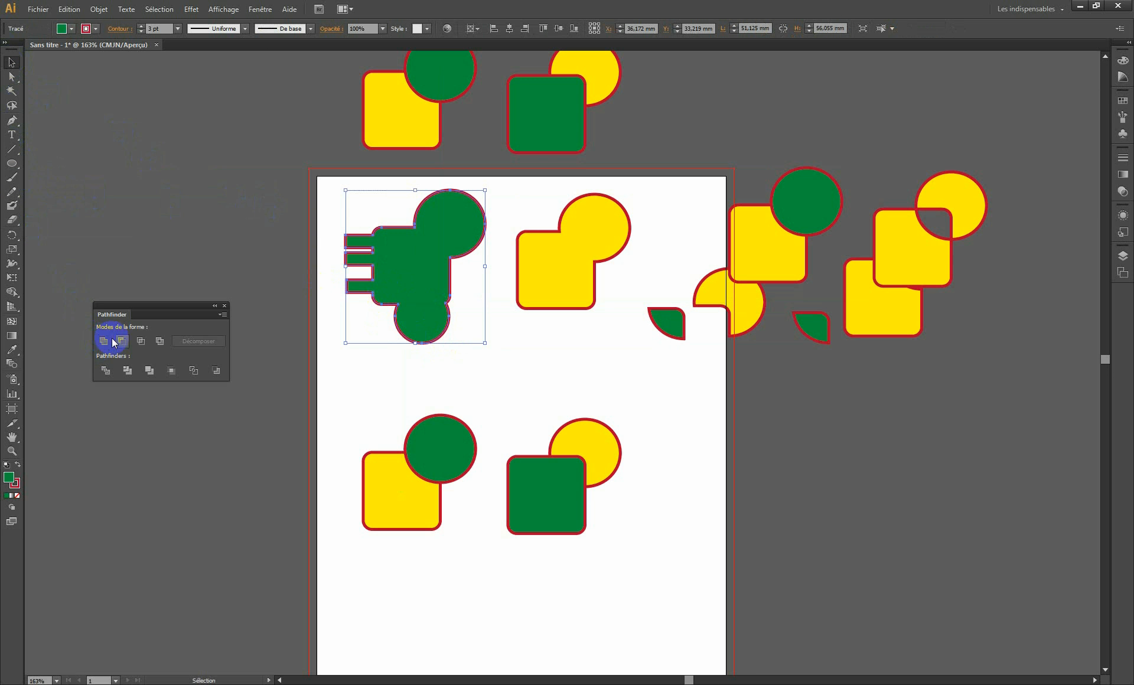
{"action": "left_click", "coordinate": [270, 211]}
- Move the merged green shape upward so that it overlaps the artboard's top edge
{"action": "left_click", "coordinate": [428, 288]}
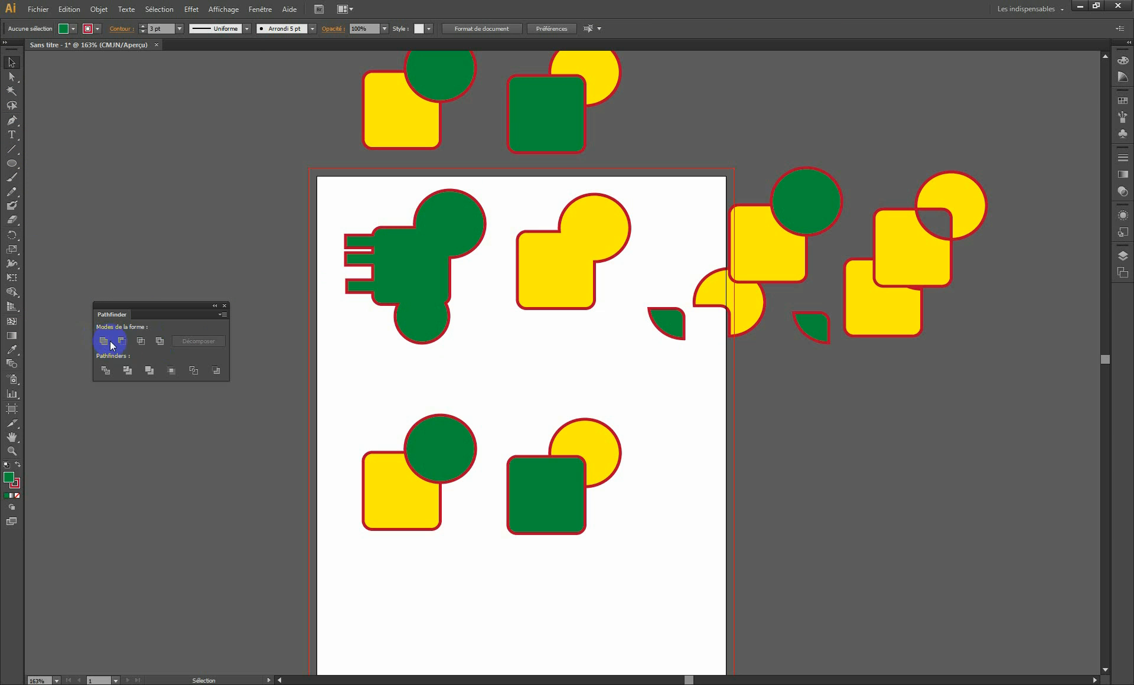
{"action": "left_click", "coordinate": [419, 304]}
{"action": "left_click_drag", "start_coordinate": [440, 410], "coordinate": [476, 347]}
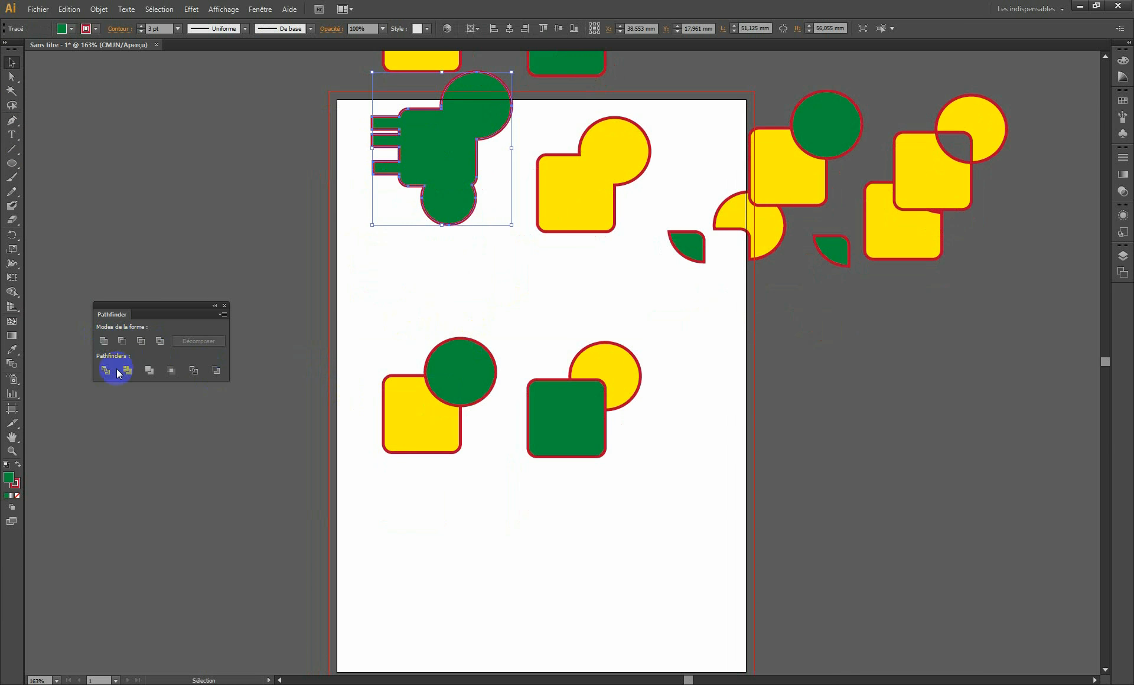
- Apply the Division pathfinder to the yellow square and green circle in the lower row
{"action": "left_click", "coordinate": [478, 394]}
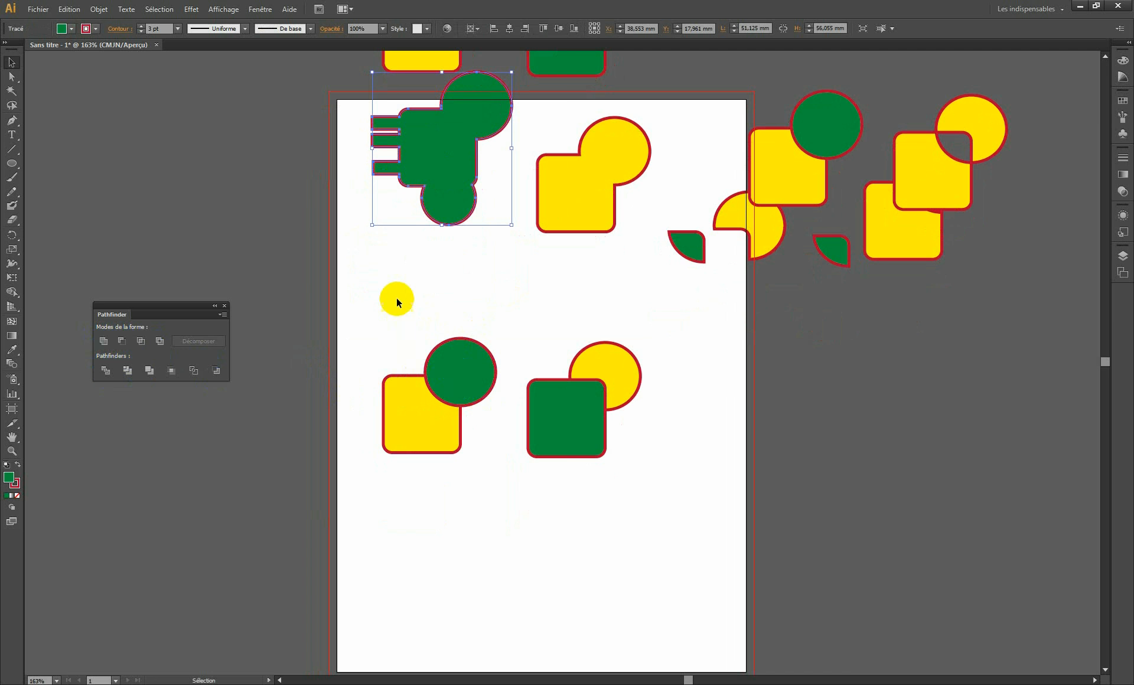
{"action": "left_click_drag", "start_coordinate": [396, 297], "coordinate": [478, 446]}
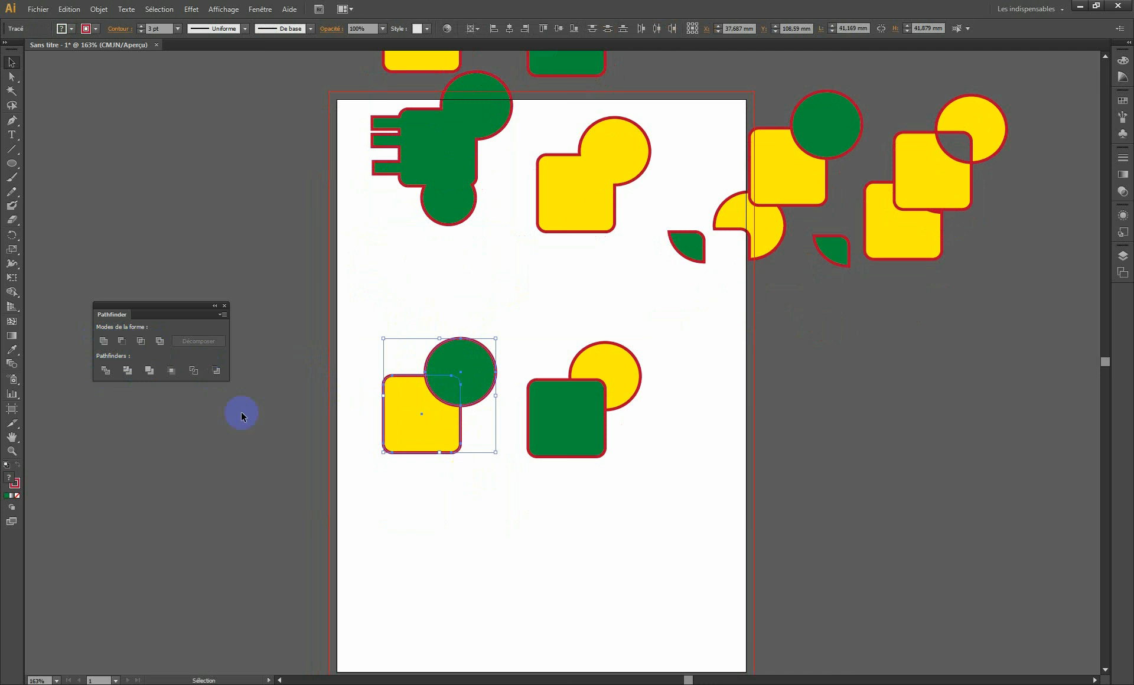
{"action": "left_click", "coordinate": [104, 372]}
{"action": "left_click", "coordinate": [329, 359]}
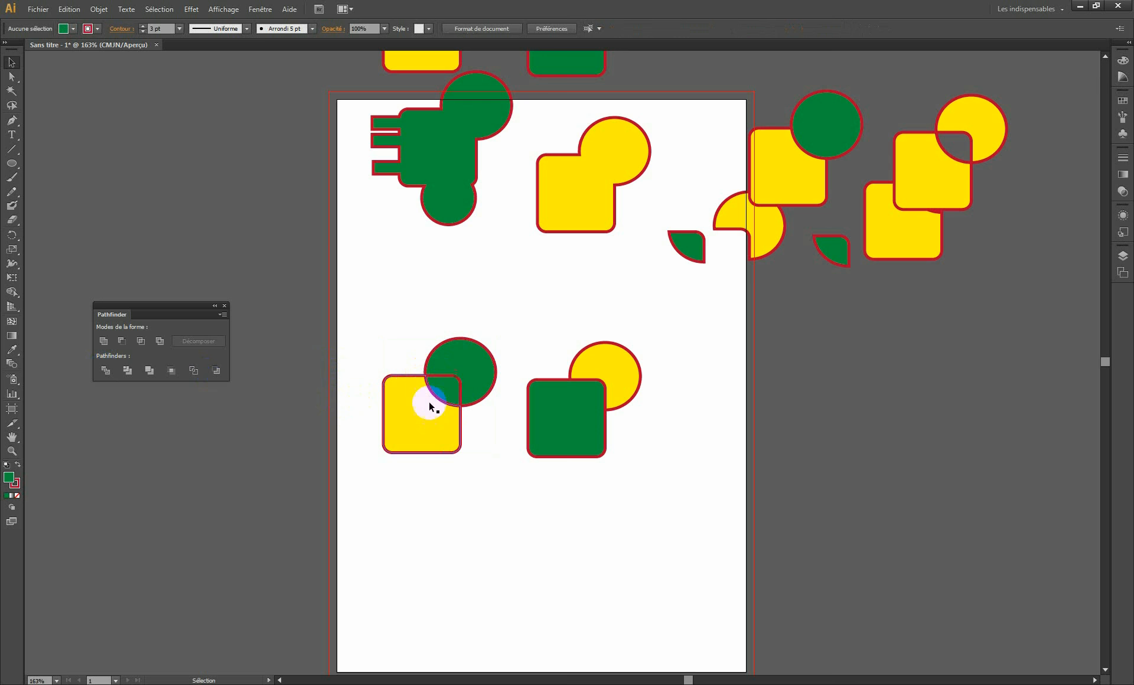
- Isolate the divided group and pull its circle, square and intersection pieces apart
{"action": "left_click", "coordinate": [458, 365]}
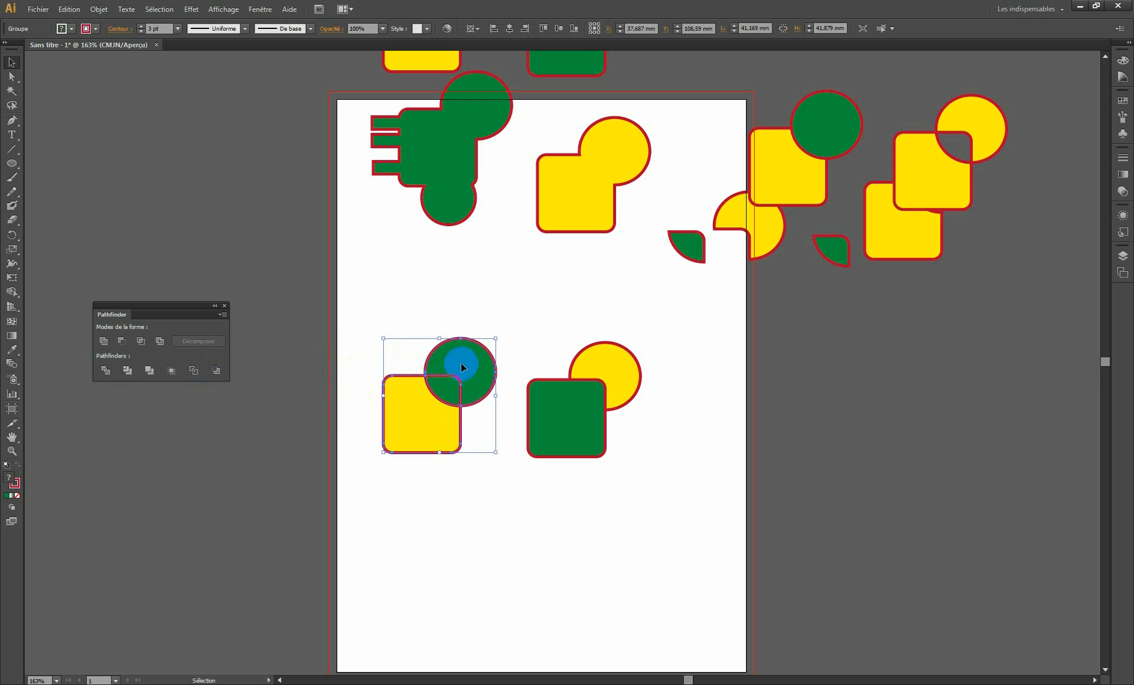
{"action": "double_click", "coordinate": [461, 362]}
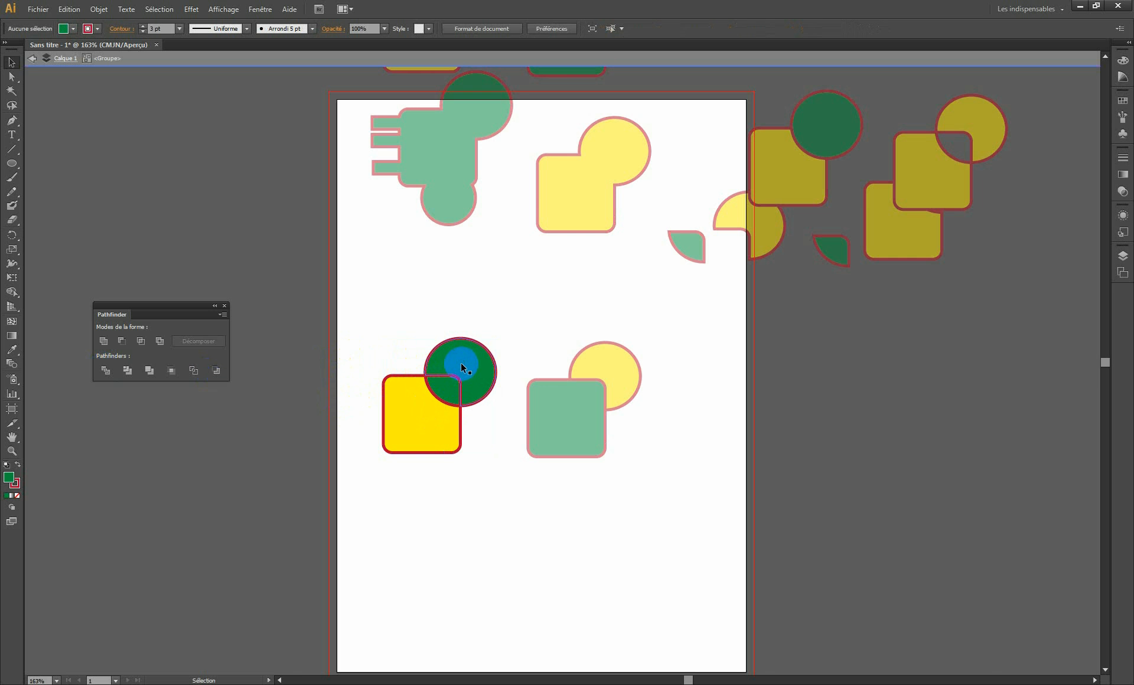
{"action": "left_click", "coordinate": [471, 358]}
{"action": "left_click_drag", "start_coordinate": [466, 367], "coordinate": [494, 324]}
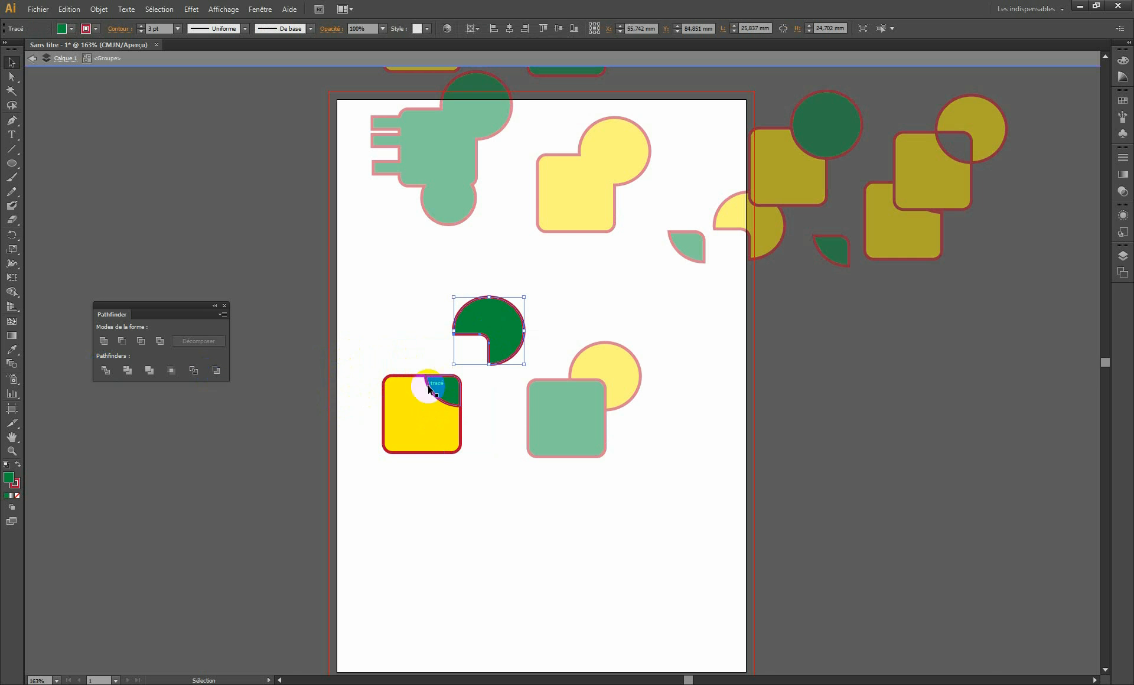
{"action": "left_click_drag", "start_coordinate": [385, 409], "coordinate": [324, 456]}
{"action": "left_click_drag", "start_coordinate": [438, 394], "coordinate": [464, 445]}
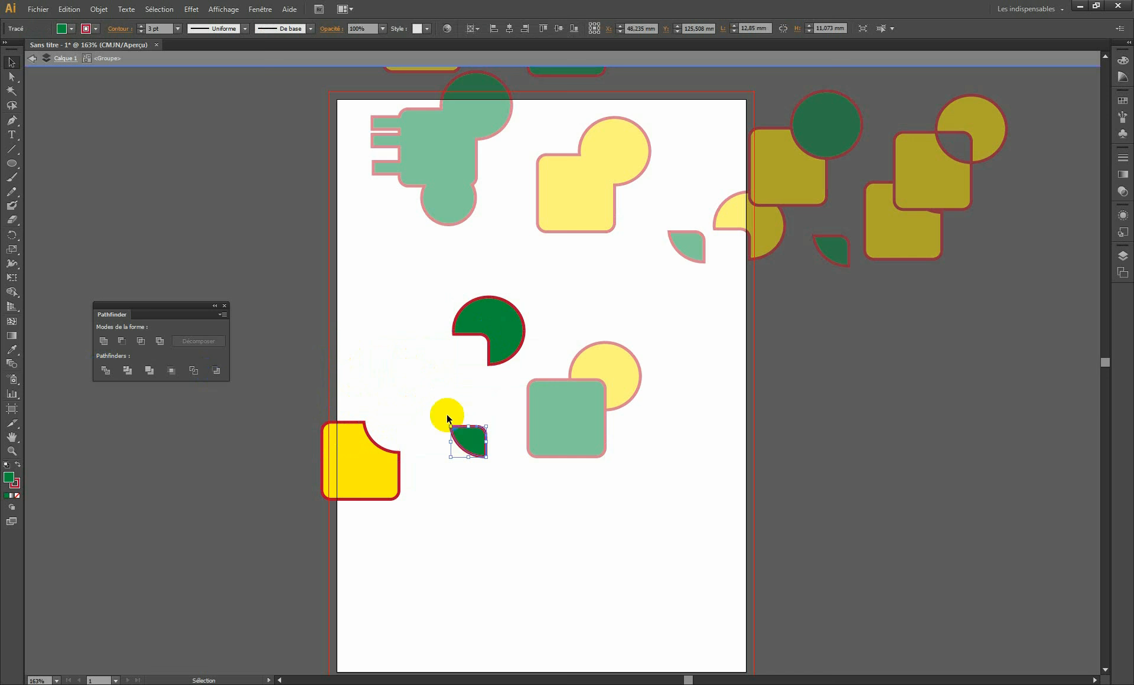
- Undo the moves of the separated pieces and the Division, leaving the group's isolation
{"action": "key", "text": "ctrl+z"}
{"action": "key", "text": "ctrl+z"}
{"action": "key", "text": "ctrl+z"}
{"action": "key", "text": "ctrl+z"}
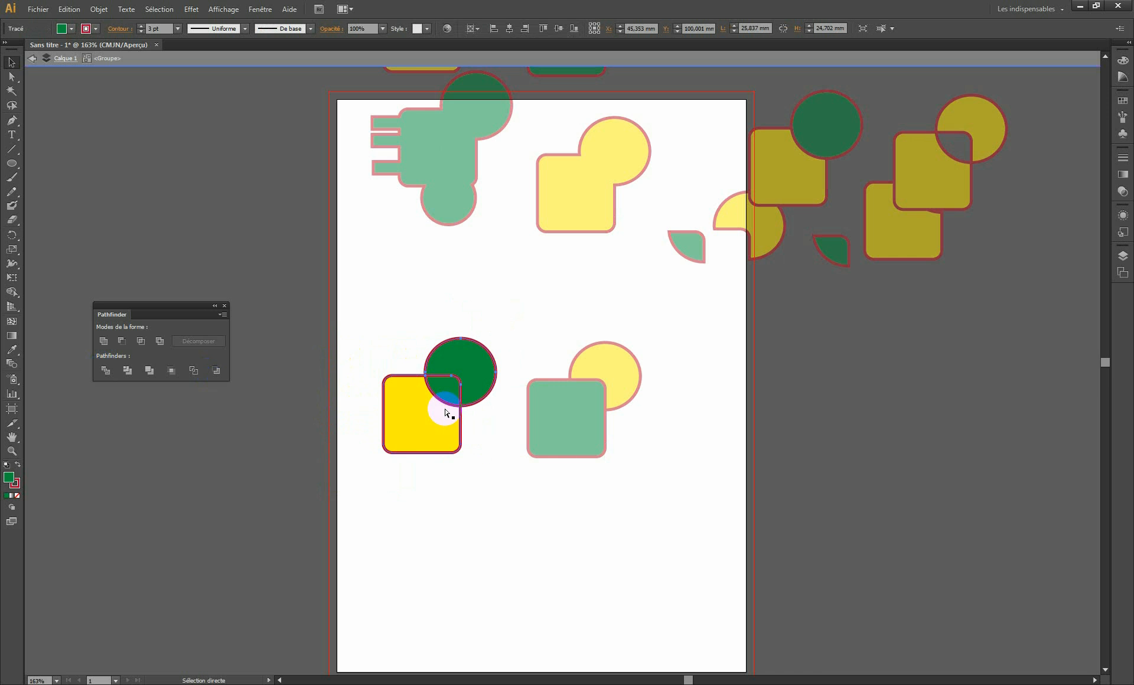
{"action": "key", "text": "ctrl+z"}
{"action": "left_click", "coordinate": [374, 289]}
- Select the lower-row yellow square and green circle together and divide them again with Division
{"action": "left_click", "coordinate": [450, 377]}
{"action": "left_click", "coordinate": [430, 432], "text": "shift"}
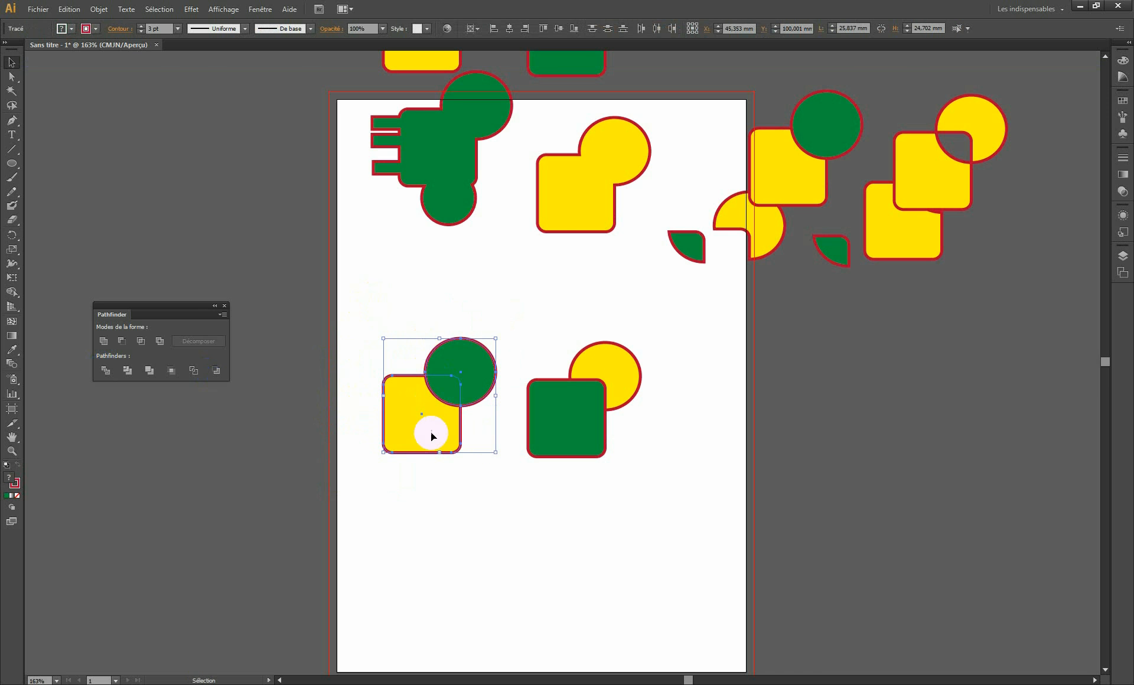
{"action": "left_click", "coordinate": [105, 371]}
{"action": "left_click", "coordinate": [384, 283]}
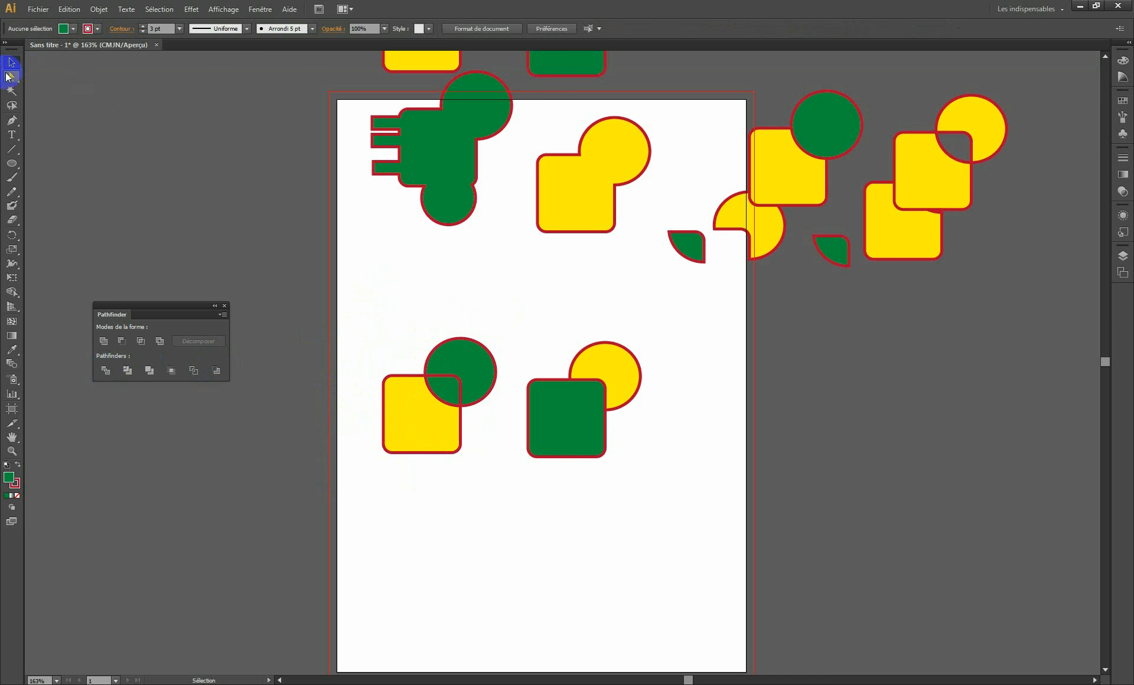
- Pull the circle piece up and the yellow square piece down-left using Direct Selection
{"action": "left_click_drag", "start_coordinate": [480, 378], "coordinate": [483, 349]}
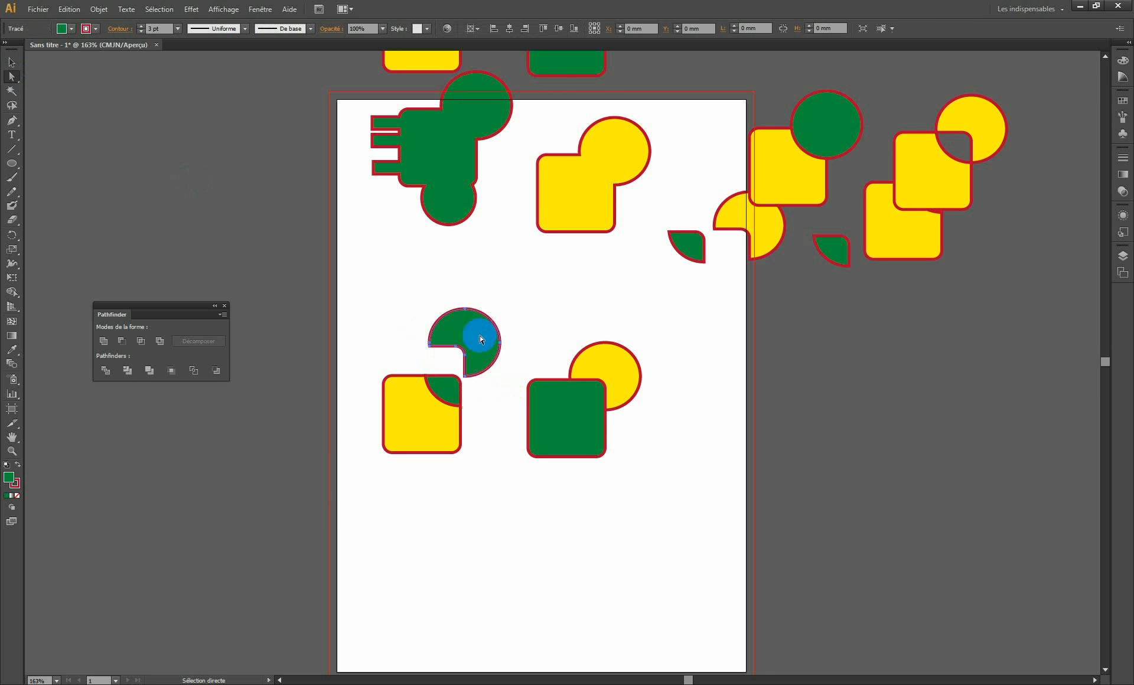
{"action": "left_click_drag", "start_coordinate": [420, 433], "coordinate": [387, 465]}
{"action": "left_click", "coordinate": [12, 62]}
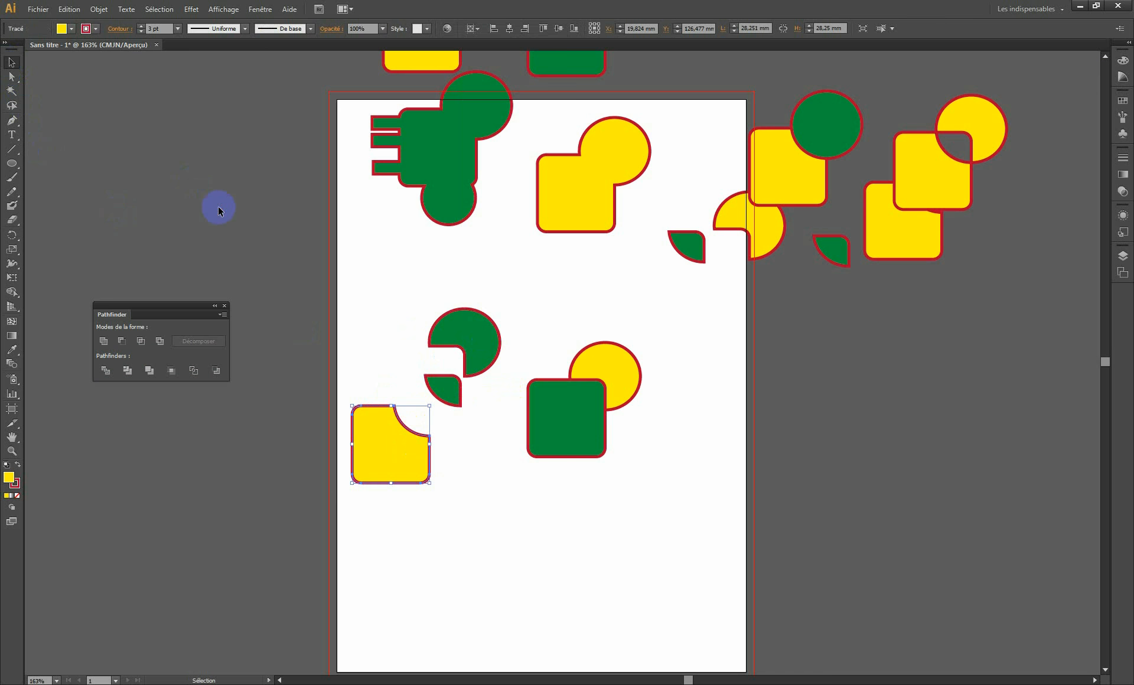
- Shift the divided group slightly, then ungroup its pieces with Dissocier
{"action": "left_click", "coordinate": [218, 207]}
{"action": "left_click", "coordinate": [483, 349]}
{"action": "mouse_move", "coordinate": [483, 349]}
{"action": "left_mouse_down"}
{"action": "mouse_move", "coordinate": [458, 406]}
{"action": "mouse_move", "coordinate": [477, 351]}
{"action": "left_mouse_up"}
{"action": "left_click", "coordinate": [98, 9]}
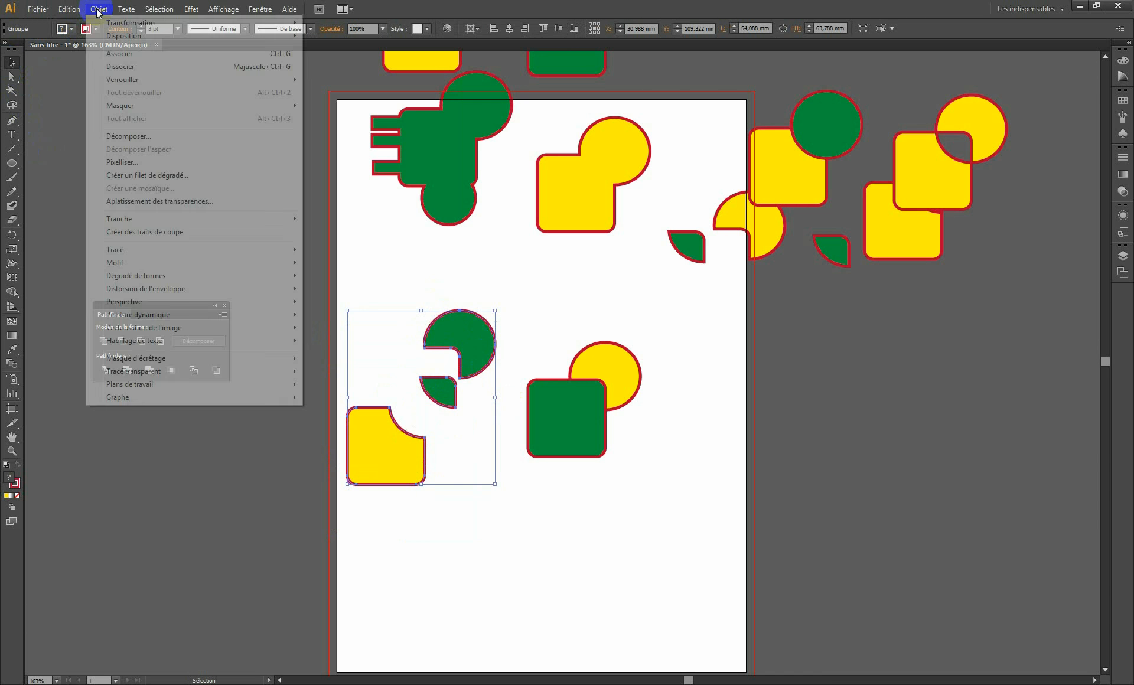
{"action": "left_click", "coordinate": [117, 66]}
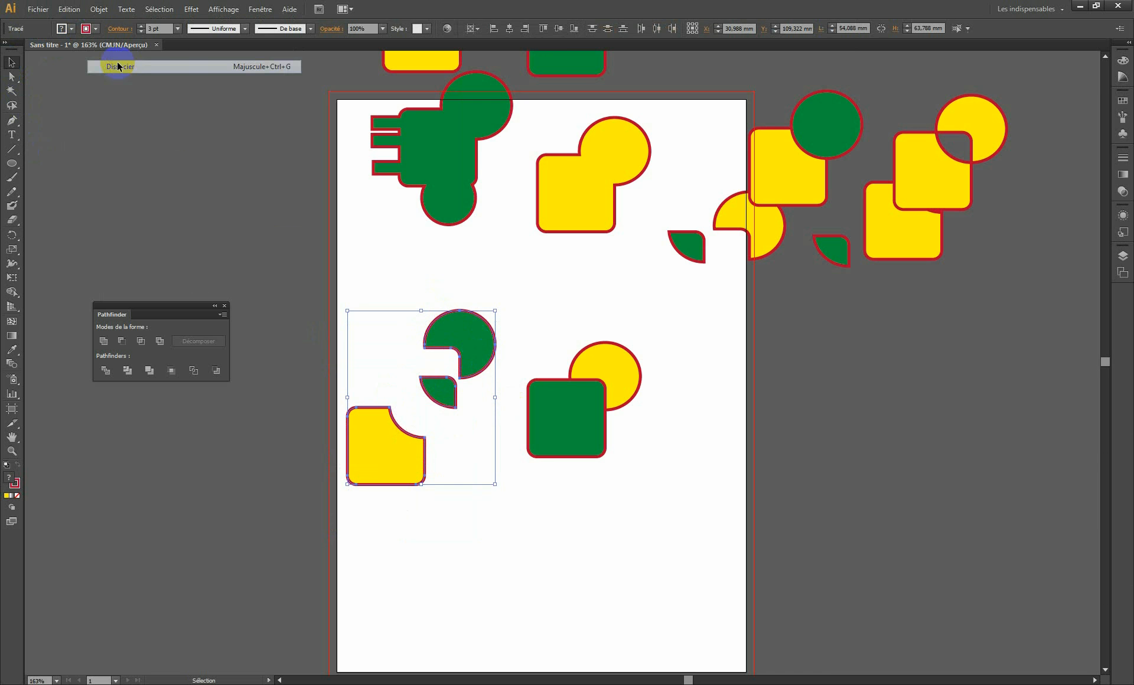
{"action": "left_click", "coordinate": [286, 238]}
- Spread the three ungrouped pieces apart and move them all up toward the artboard's left edge
{"action": "left_click", "coordinate": [485, 340]}
{"action": "left_click_drag", "start_coordinate": [439, 385], "coordinate": [466, 426]}
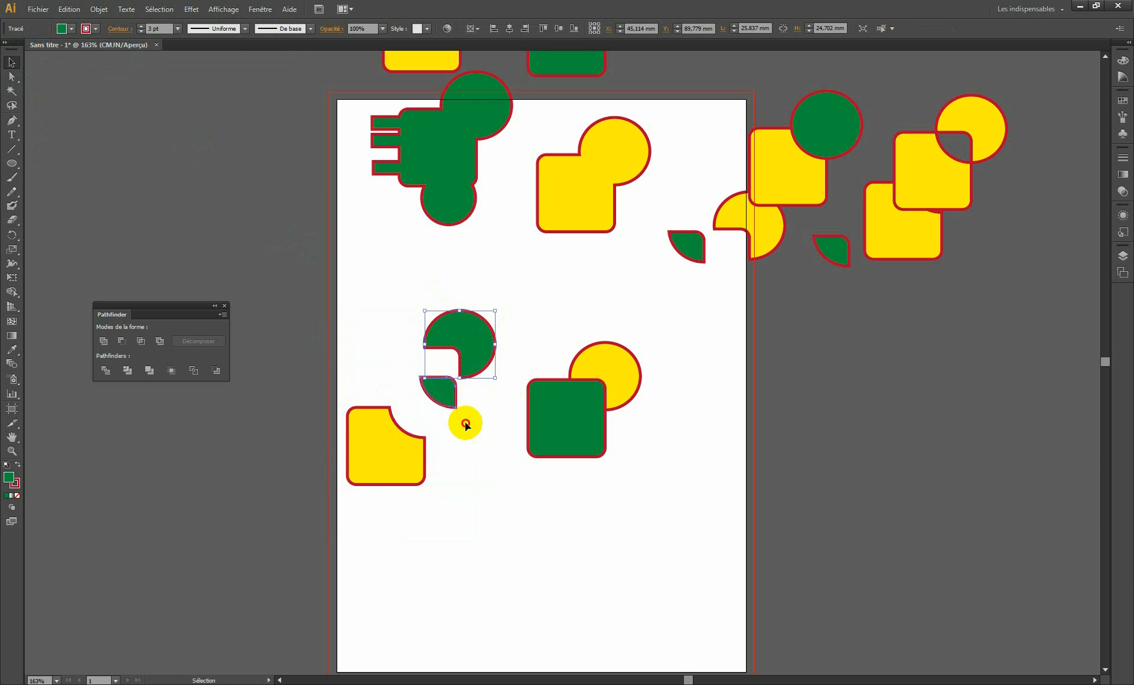
{"action": "left_click_drag", "start_coordinate": [386, 443], "coordinate": [355, 443]}
{"action": "left_click_drag", "start_coordinate": [465, 330], "coordinate": [417, 349]}
{"action": "left_click_drag", "start_coordinate": [313, 283], "coordinate": [448, 341]}
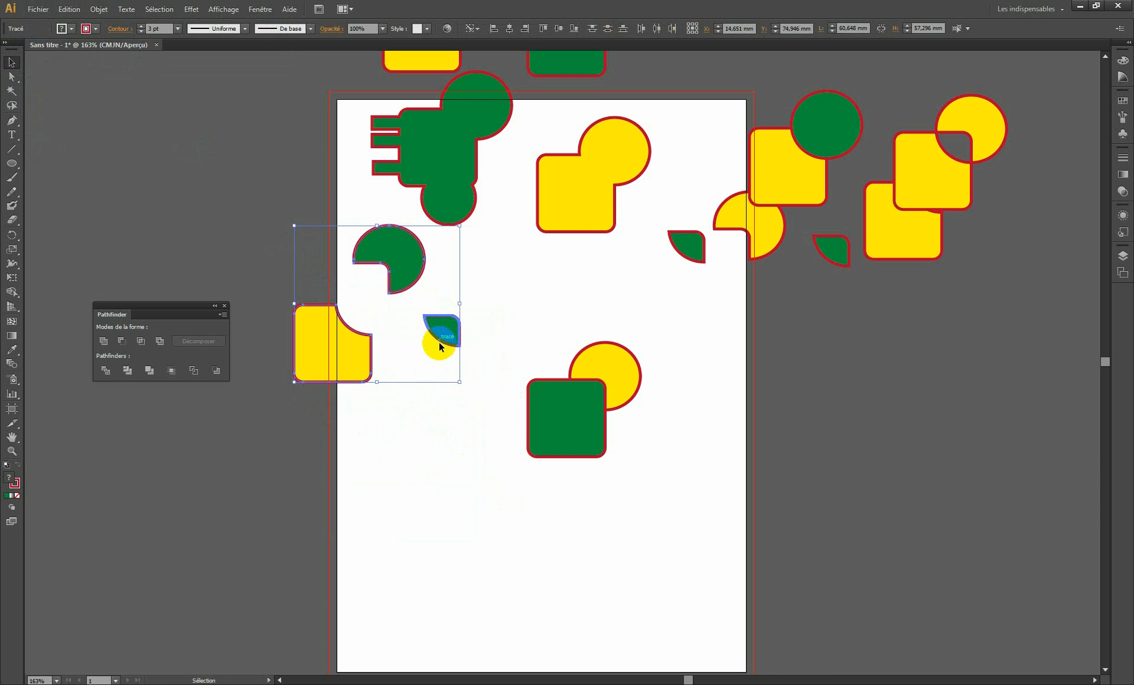
- Try Division on the green square and yellow circle pair
{"action": "left_click", "coordinate": [597, 431]}
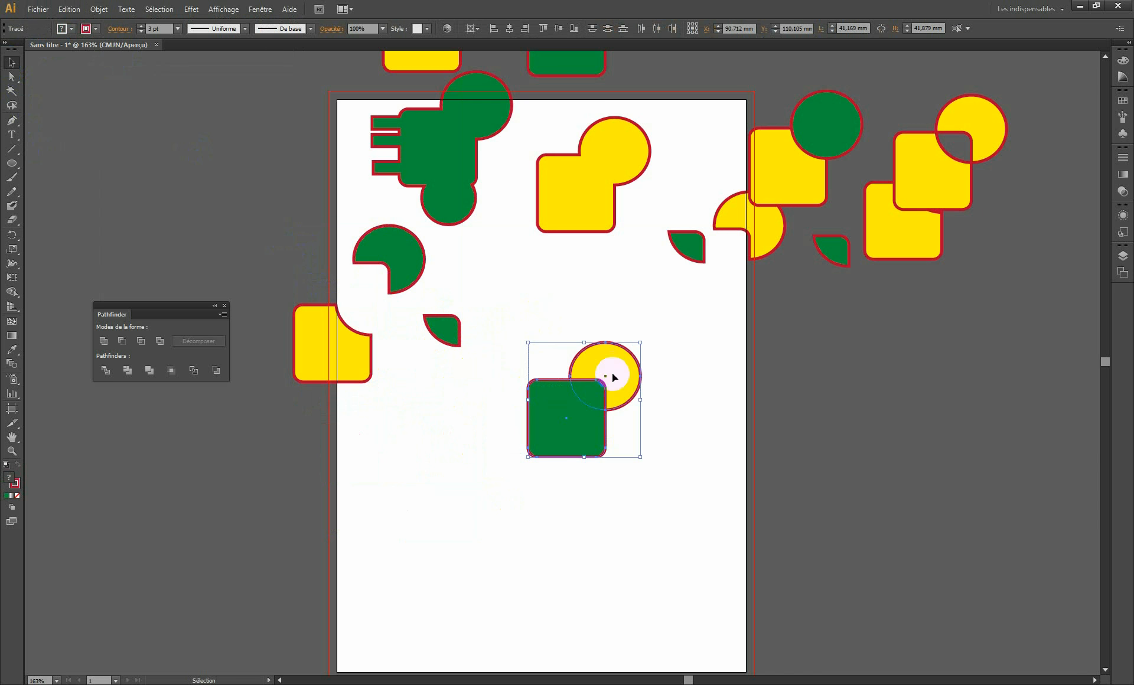
{"action": "left_click", "coordinate": [107, 370]}
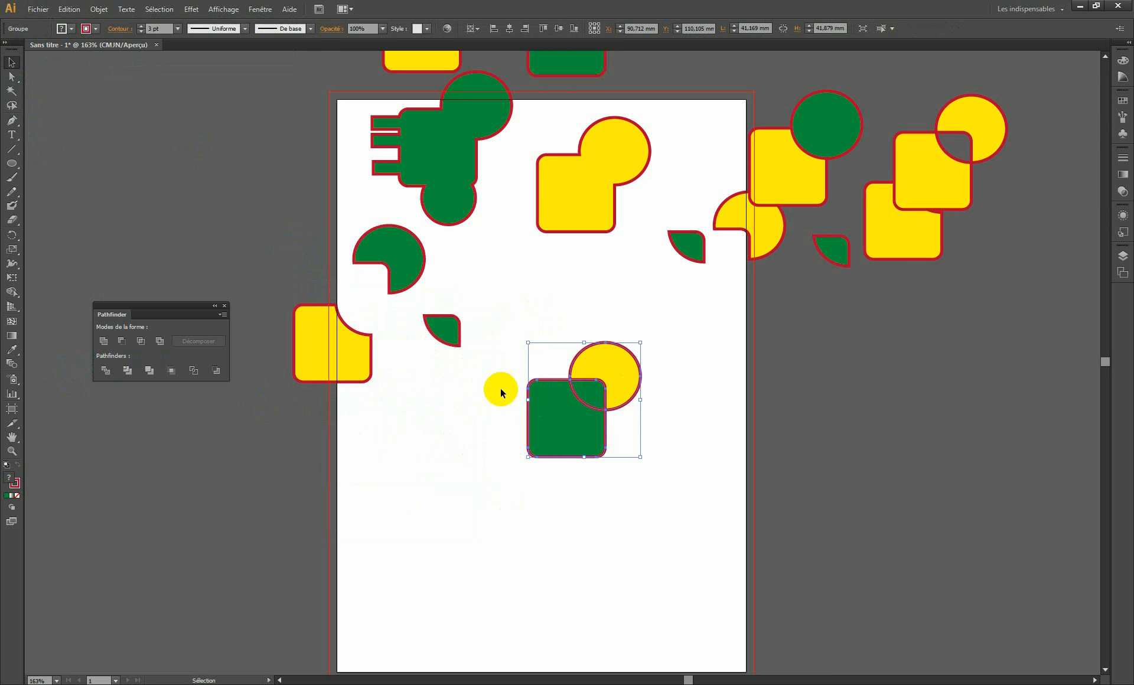
{"action": "key", "text": "shift+ctrl+g"}
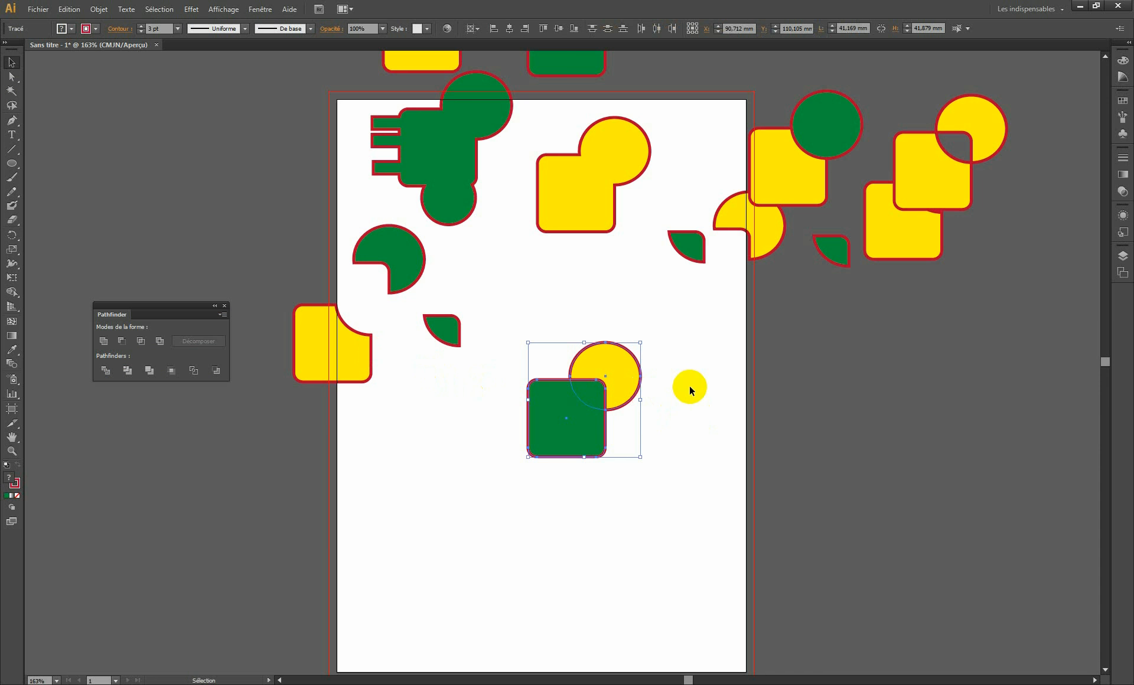
- Move the small green intersection piece beside the other divided pieces and delete the green square and yellow circle pair
{"action": "left_click", "coordinate": [539, 370]}
{"action": "left_click_drag", "start_coordinate": [458, 332], "coordinate": [363, 300]}
{"action": "left_click_drag", "start_coordinate": [573, 322], "coordinate": [436, 421]}
{"action": "left_click_drag", "start_coordinate": [496, 339], "coordinate": [500, 382]}
{"action": "key", "text": "Delete"}
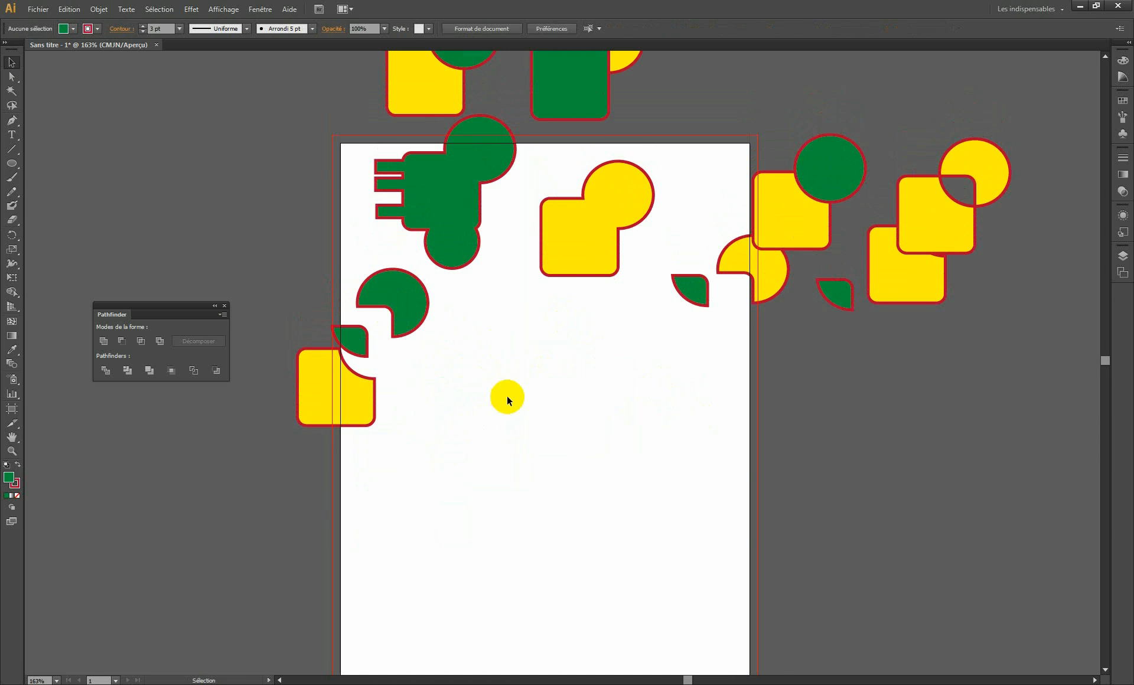
- Duplicate the two original pairs below the merged shapes and move the divided pieces off the artboard's left side
{"action": "scroll", "coordinate": [502, 391], "scroll_direction": "up", "scroll_amount": 3}
{"action": "left_click_drag", "start_coordinate": [362, 94], "coordinate": [643, 417]}
{"action": "left_click_drag", "start_coordinate": [319, 280], "coordinate": [327, 210]}
- Apply the Fond partagé pathfinder to each of the two duplicated pairs separately
{"action": "left_click_drag", "start_coordinate": [434, 321], "coordinate": [464, 382]}
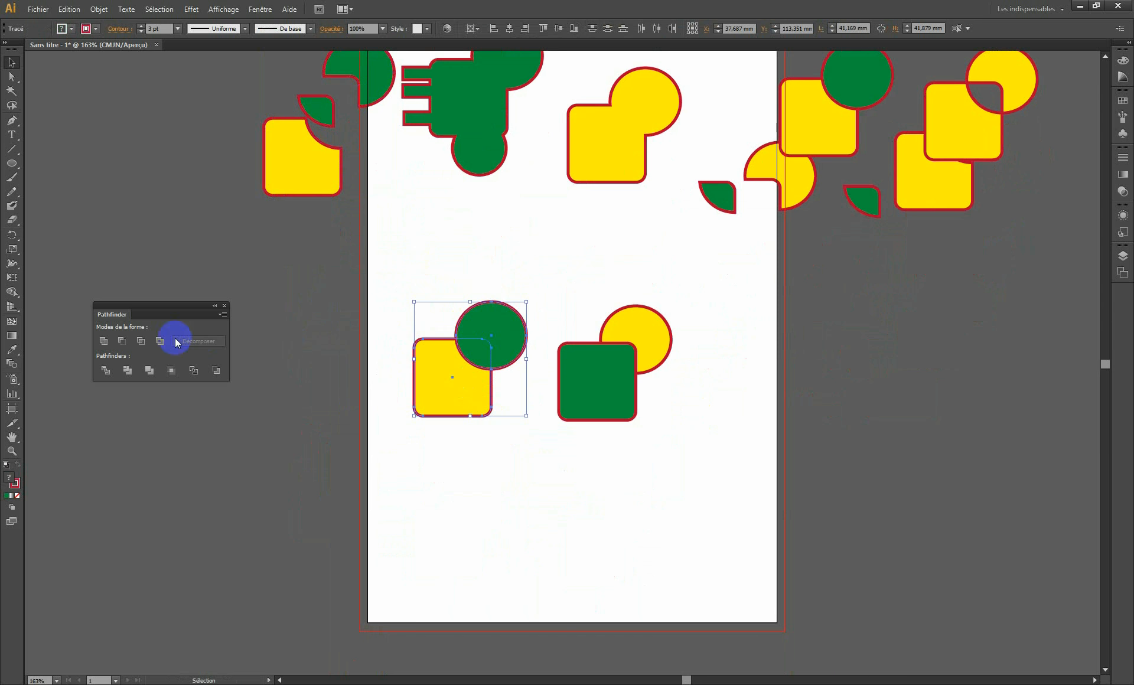
{"action": "left_click", "coordinate": [128, 370]}
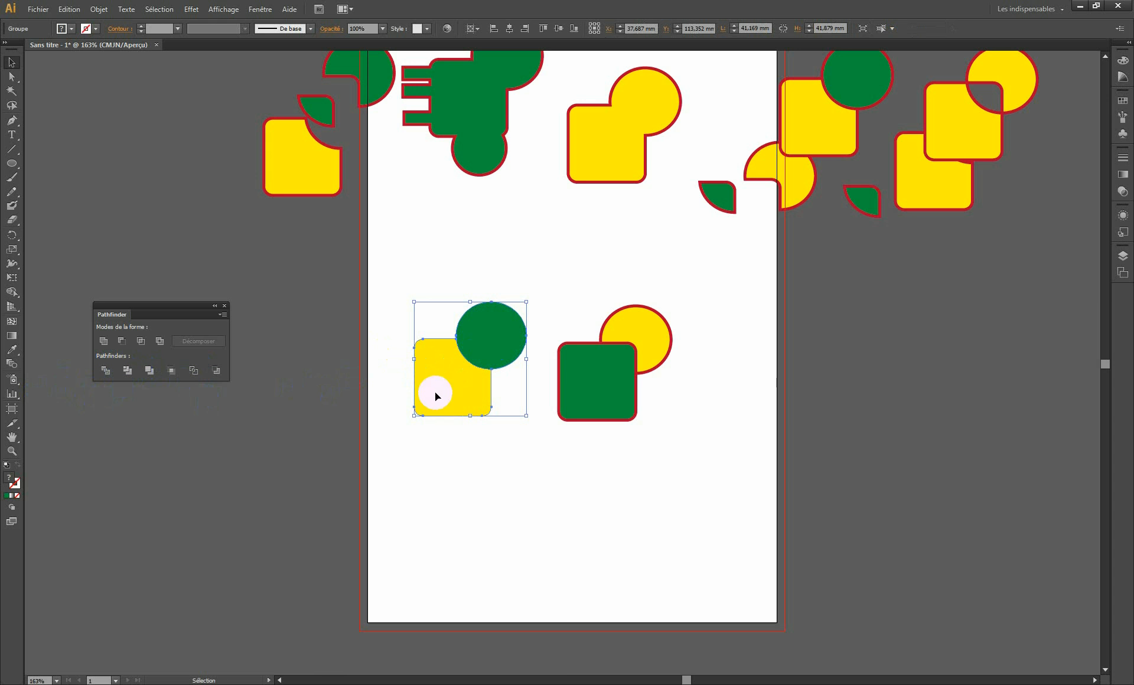
{"action": "left_click", "coordinate": [480, 325]}
{"action": "left_click", "coordinate": [595, 360]}
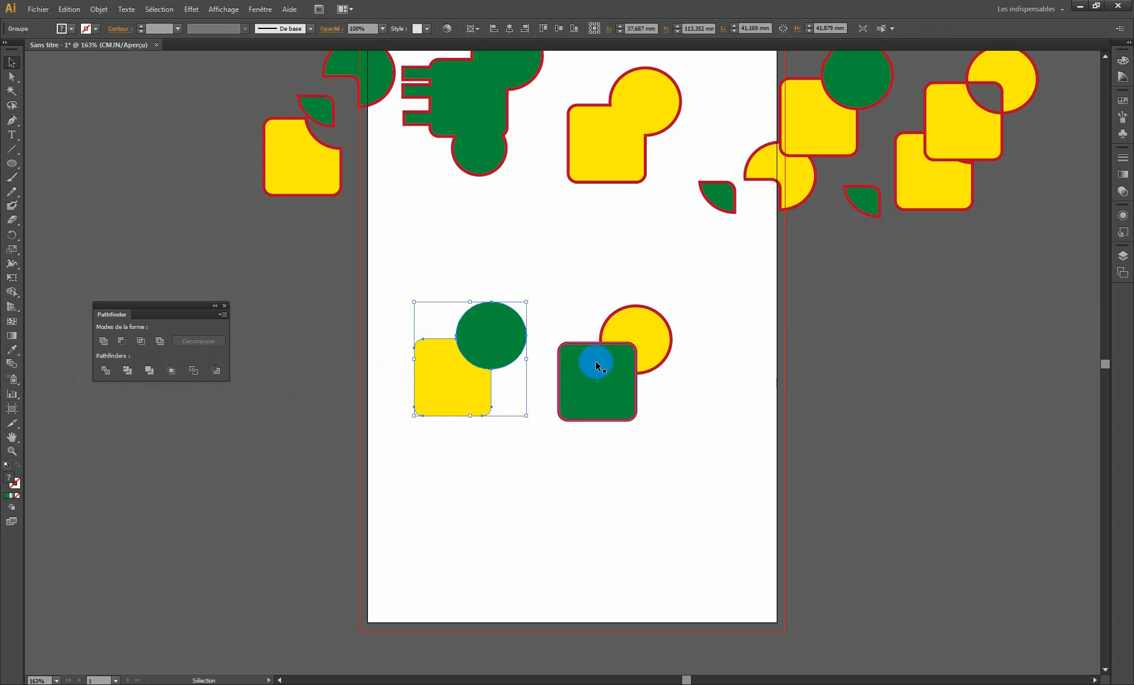
{"action": "left_click", "coordinate": [127, 372]}
{"action": "left_click", "coordinate": [685, 362]}
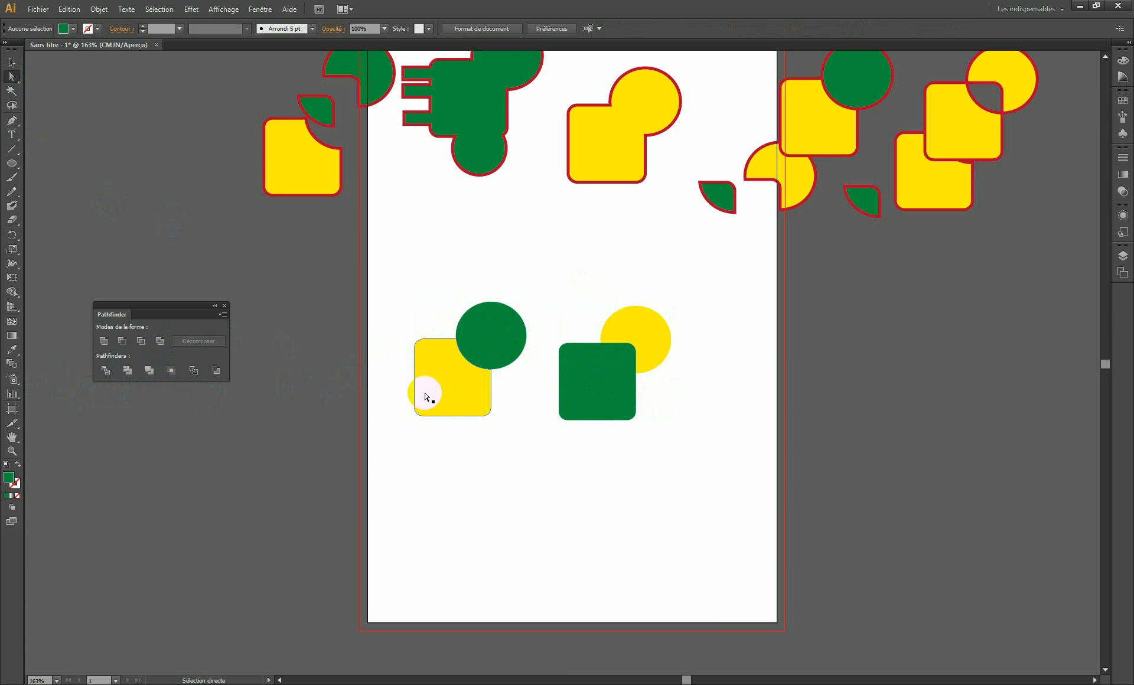
- Pull the square and circle of each Fond partagé pair apart to expose their cut-outs
{"action": "left_click", "coordinate": [455, 392]}
{"action": "left_click_drag", "start_coordinate": [459, 391], "coordinate": [435, 406]}
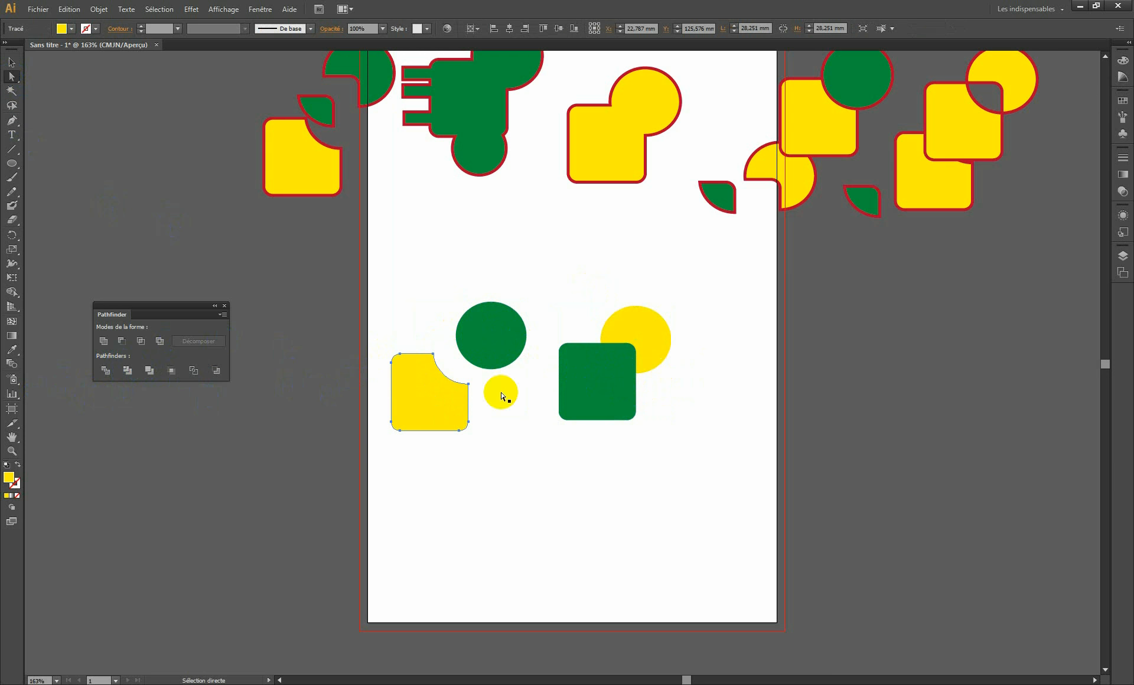
{"action": "left_click_drag", "start_coordinate": [650, 333], "coordinate": [669, 306]}
{"action": "left_click_drag", "start_coordinate": [612, 388], "coordinate": [656, 465]}
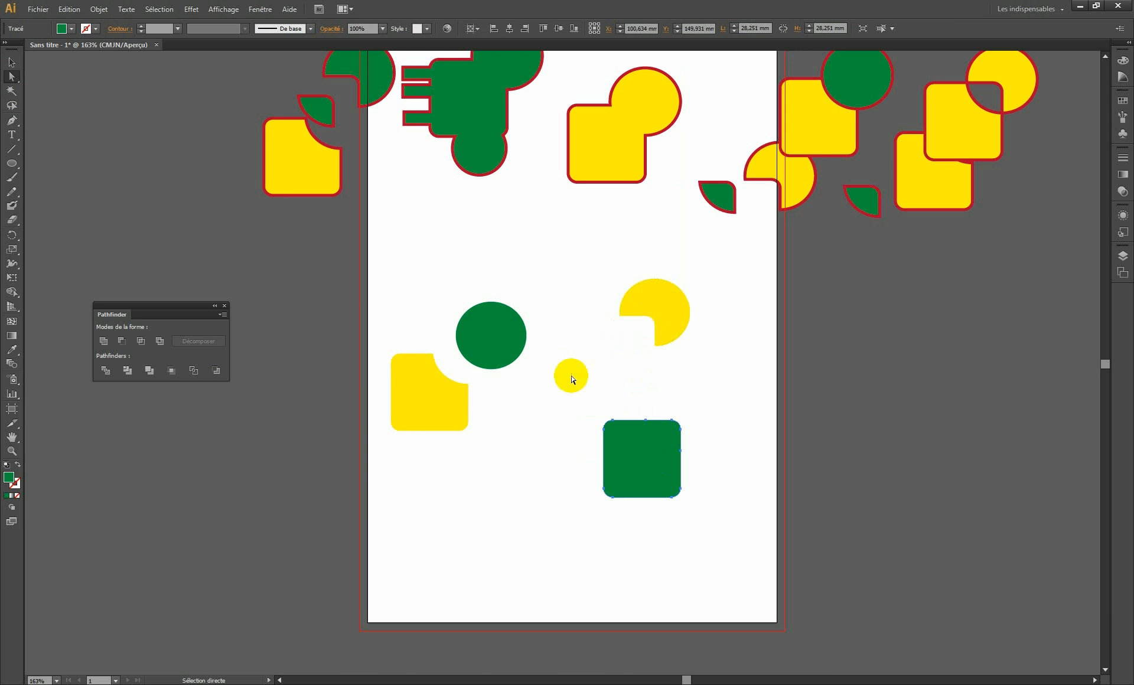
{"action": "left_click_drag", "start_coordinate": [487, 346], "coordinate": [464, 304]}
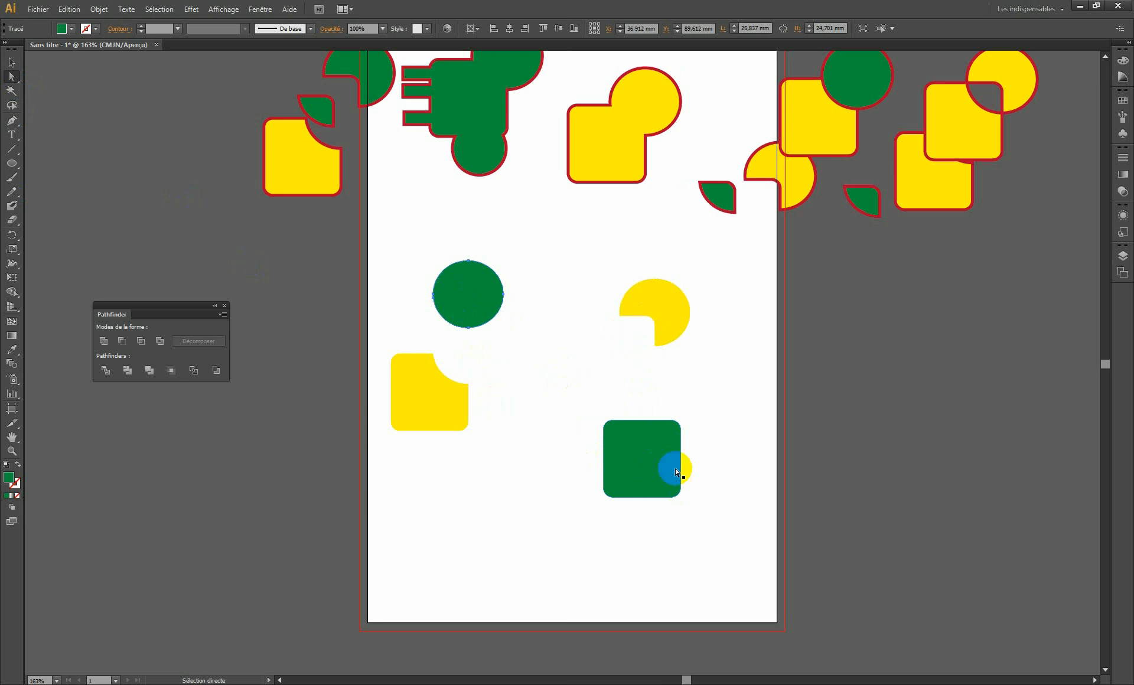
- Move both separated Fond partagé groups up and to the left, towards the merged green shape
{"action": "left_click", "coordinate": [10, 63]}
{"action": "left_click", "coordinate": [451, 306]}
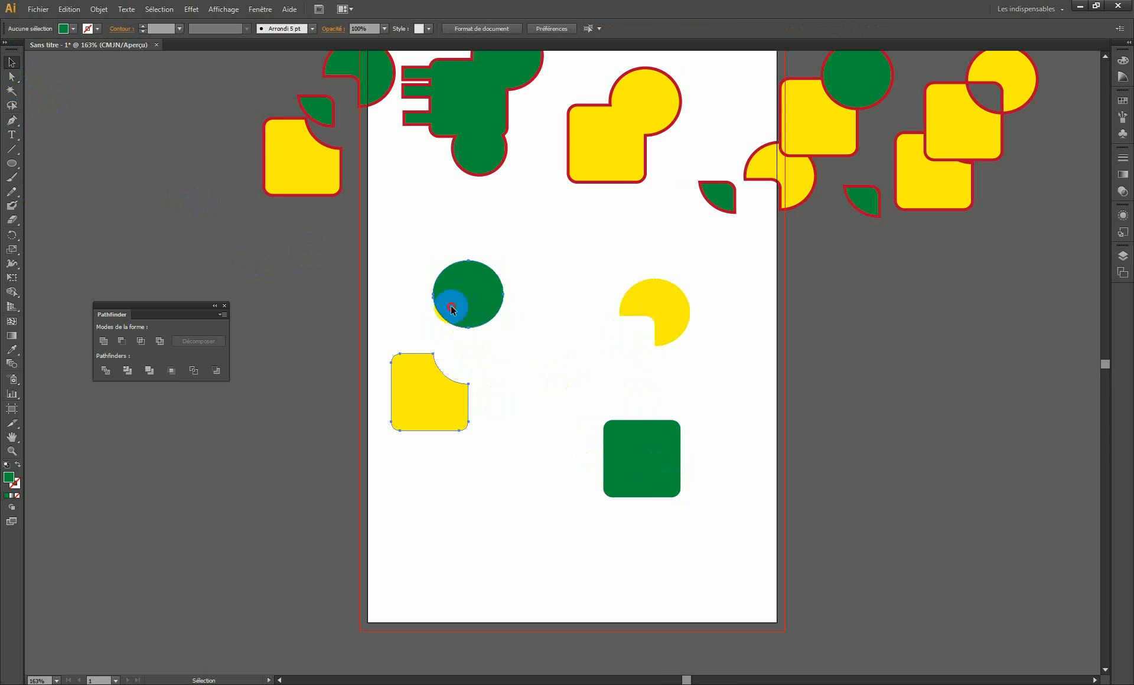
{"action": "left_click", "coordinate": [678, 420]}
{"action": "left_click_drag", "start_coordinate": [647, 438], "coordinate": [636, 375]}
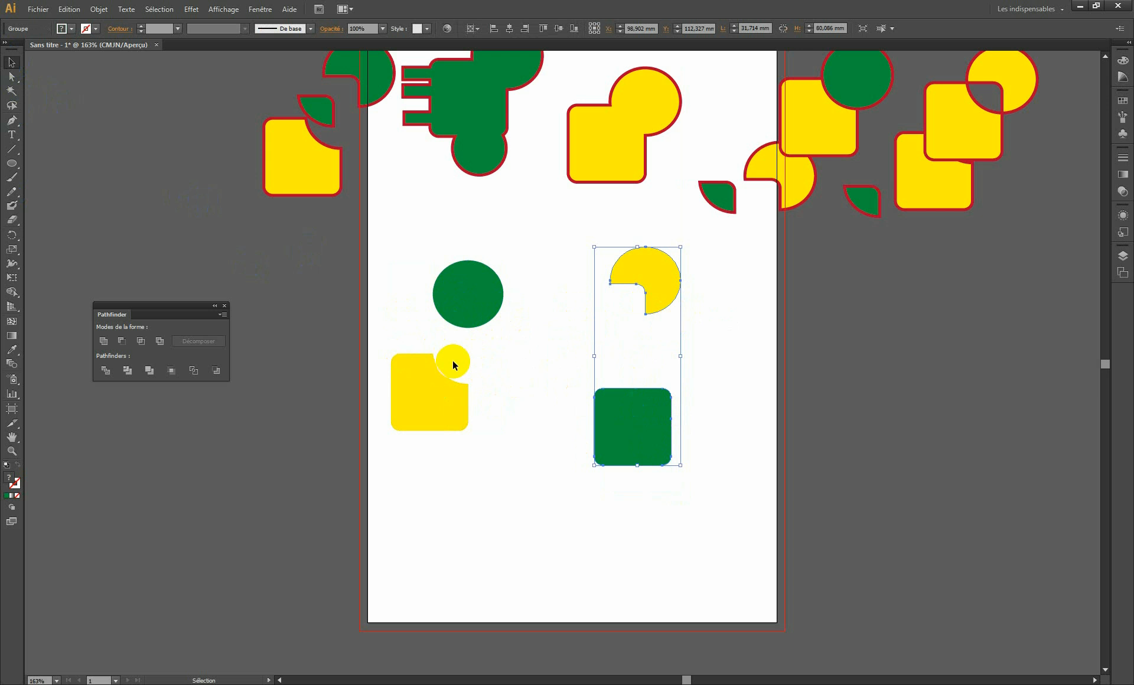
{"action": "left_click", "coordinate": [615, 422]}
{"action": "key", "text": "space"}
{"action": "left_click_drag", "start_coordinate": [593, 305], "coordinate": [593, 432]}
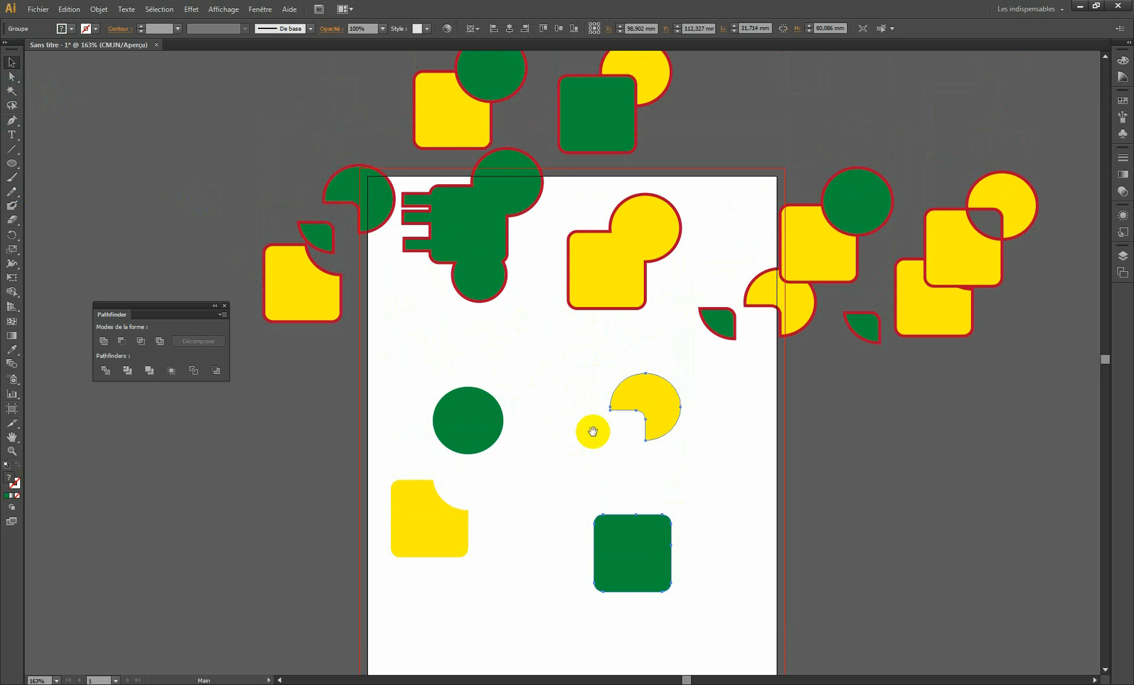
{"action": "left_click_drag", "start_coordinate": [470, 416], "coordinate": [348, 217]}
{"action": "left_click_drag", "start_coordinate": [602, 518], "coordinate": [484, 413]}
{"action": "left_click_drag", "start_coordinate": [445, 486], "coordinate": [417, 426]}
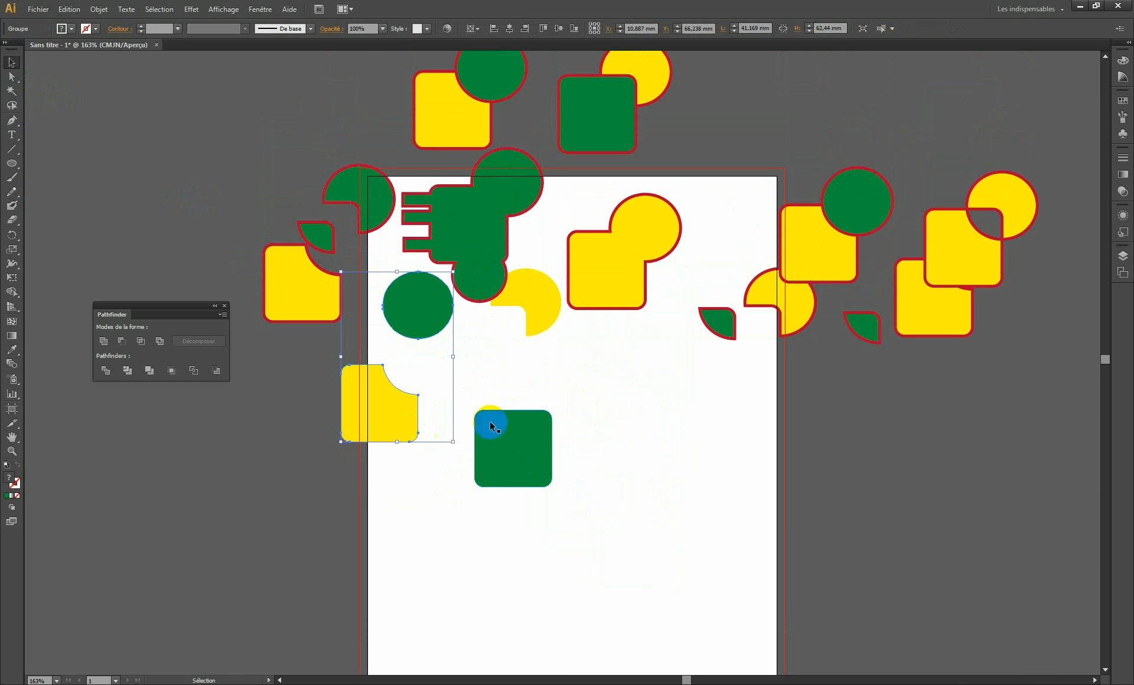
- Duplicate the two original outlined pairs onto the lower artboard and shift the separated yellow square and green circle group towards the merged green shape
{"action": "key", "text": "space"}
{"action": "left_click_drag", "start_coordinate": [537, 361], "coordinate": [539, 407]}
{"action": "left_click_drag", "start_coordinate": [401, 76], "coordinate": [610, 590]}
{"action": "key", "text": "space"}
{"action": "left_click_drag", "start_coordinate": [509, 438], "coordinate": [482, 312]}
{"action": "left_click_drag", "start_coordinate": [371, 374], "coordinate": [424, 315]}
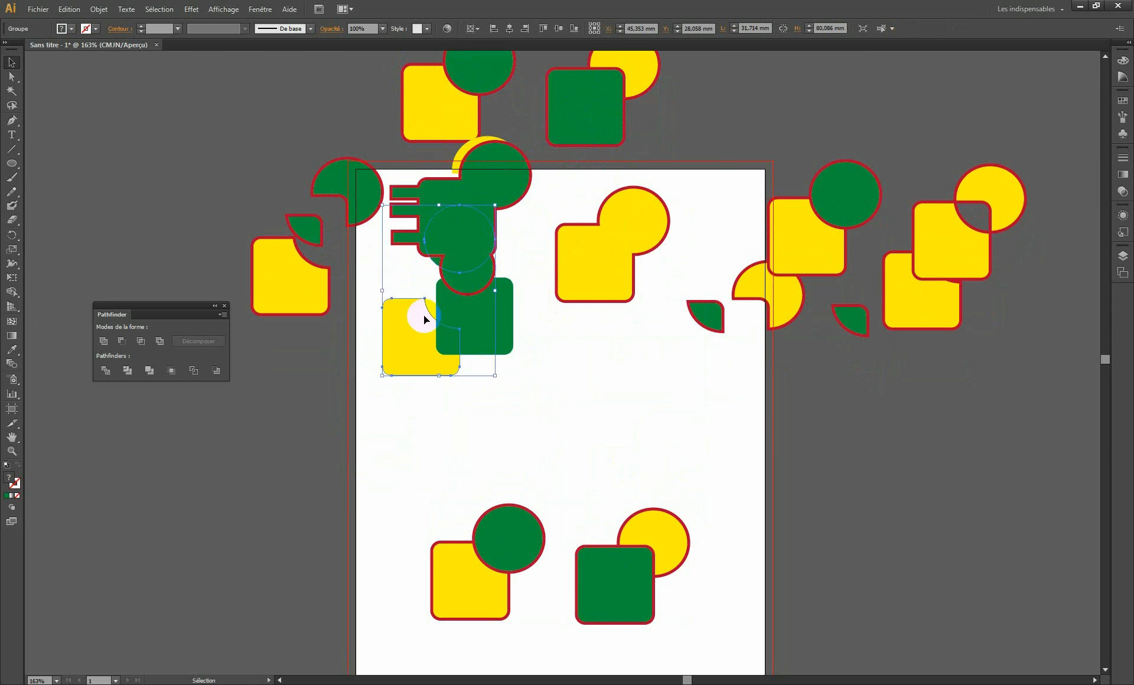
- Move the two duplicated outlined pairs up to just below the separated groups
{"action": "key", "text": "space"}
{"action": "left_click_drag", "start_coordinate": [570, 454], "coordinate": [580, 321]}
{"action": "left_click_drag", "start_coordinate": [459, 326], "coordinate": [642, 482]}
{"action": "left_click_drag", "start_coordinate": [625, 454], "coordinate": [598, 373]}
{"action": "key", "text": "space"}
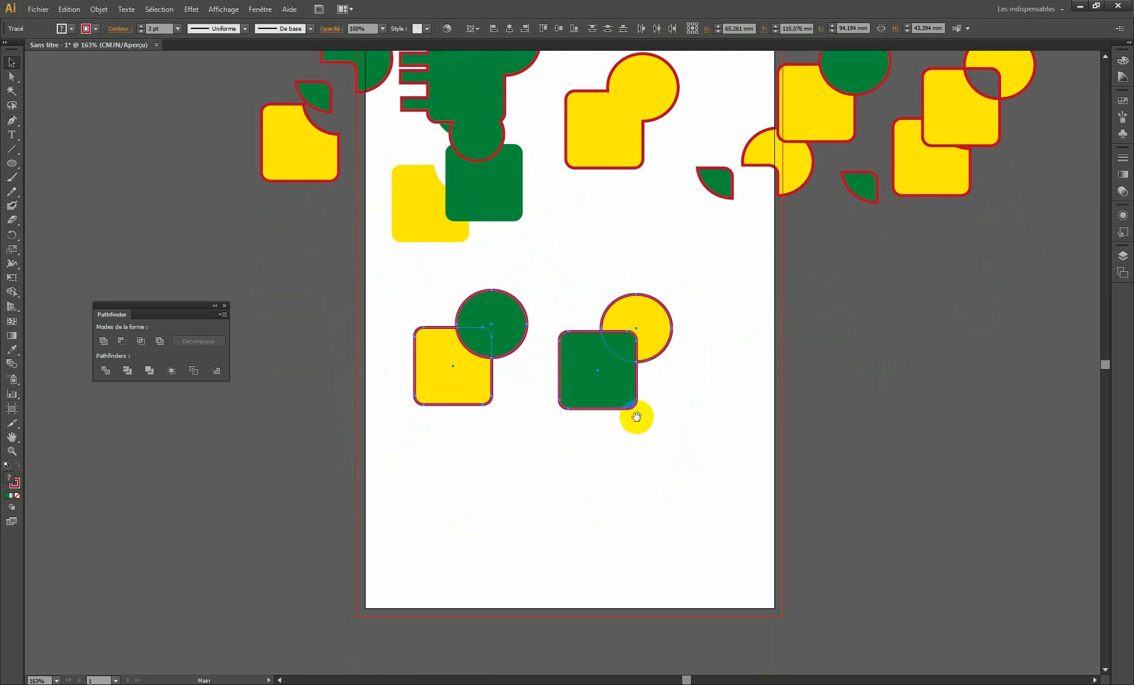
{"action": "left_click_drag", "start_coordinate": [635, 417], "coordinate": [630, 458]}
{"action": "left_click", "coordinate": [717, 446]}
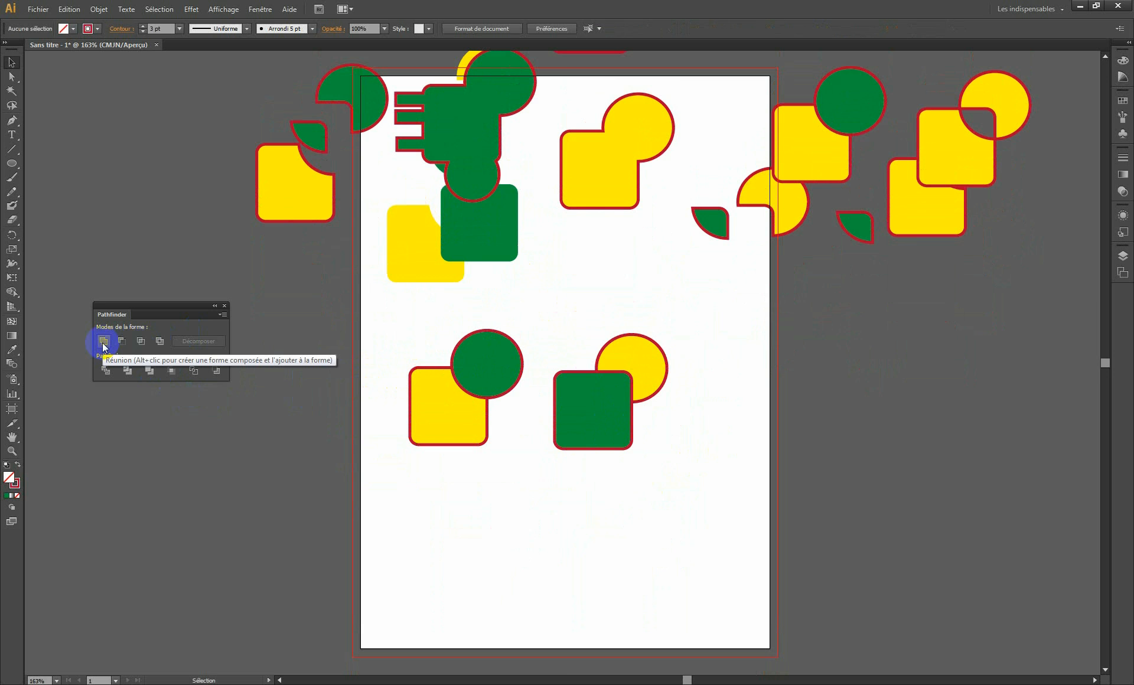
- Apply the Fusion pathfinder to each of the two duplicated pairs separately
{"action": "left_click_drag", "start_coordinate": [418, 328], "coordinate": [457, 368]}
{"action": "left_click", "coordinate": [149, 371]}
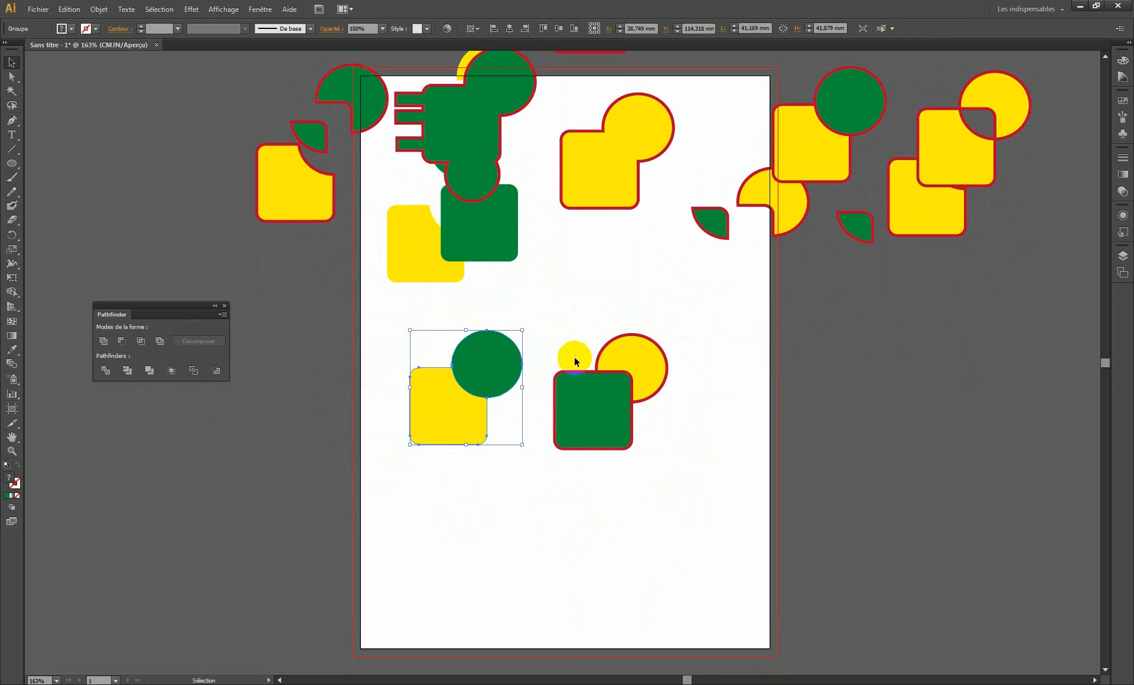
{"action": "left_click_drag", "start_coordinate": [574, 356], "coordinate": [614, 390]}
{"action": "left_click", "coordinate": [588, 385]}
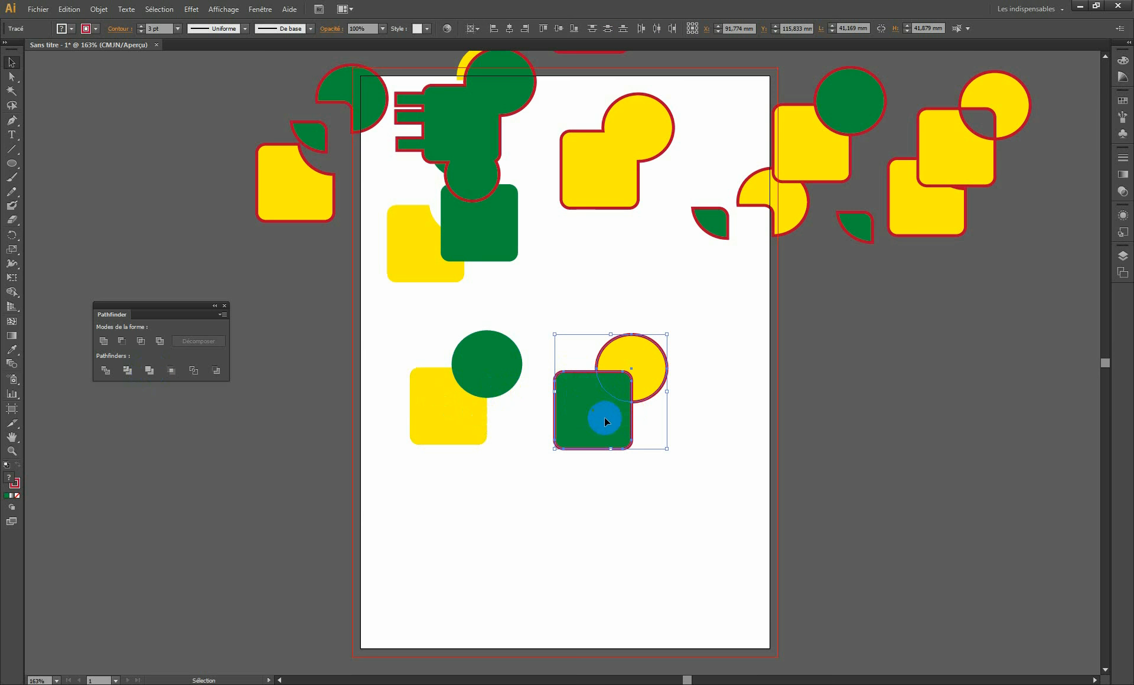
{"action": "left_click", "coordinate": [150, 370]}
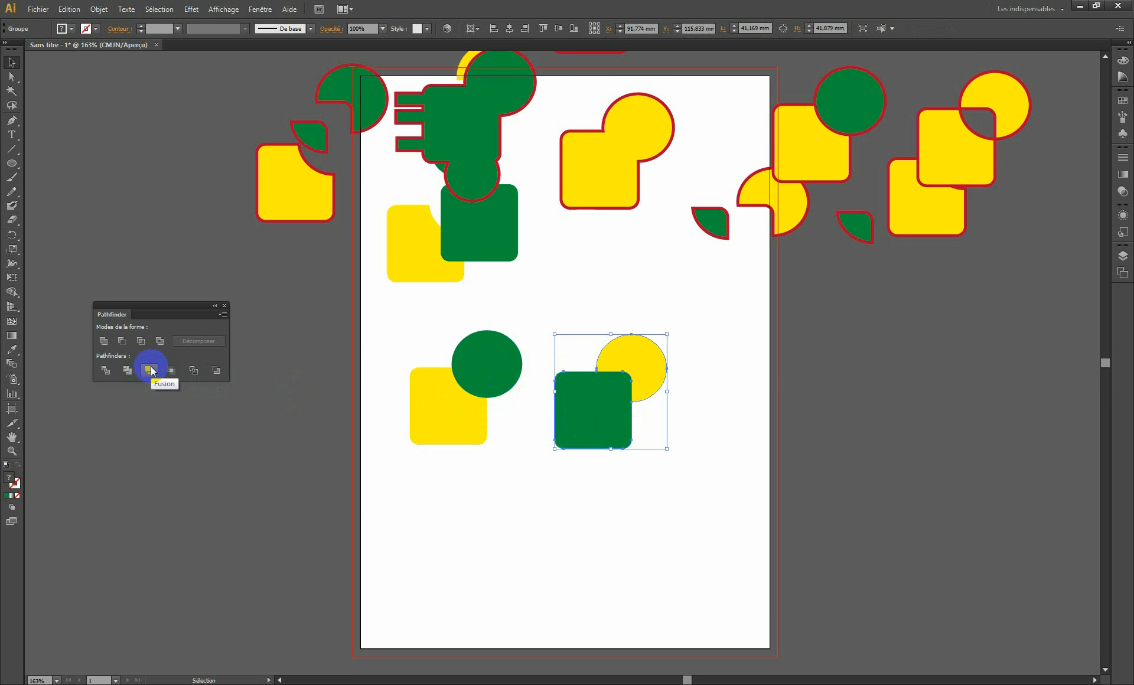
{"action": "left_click", "coordinate": [782, 397]}
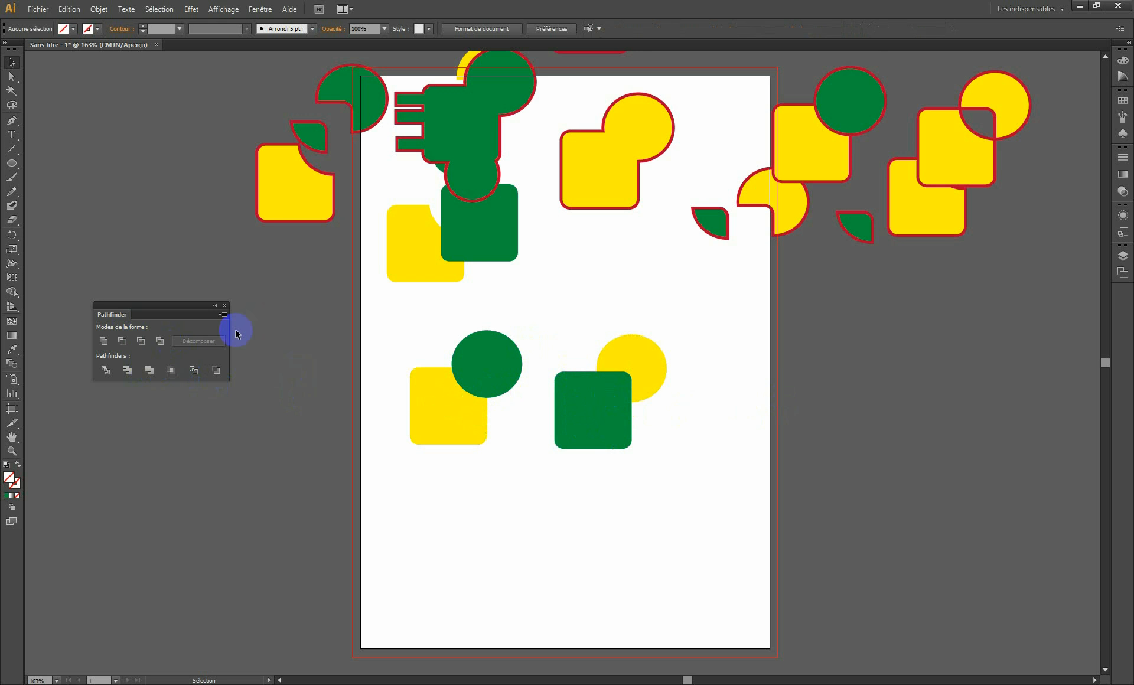
- Move the yellow square and the green square of the Fusion pairs away from their circles
{"action": "left_click", "coordinate": [11, 75]}
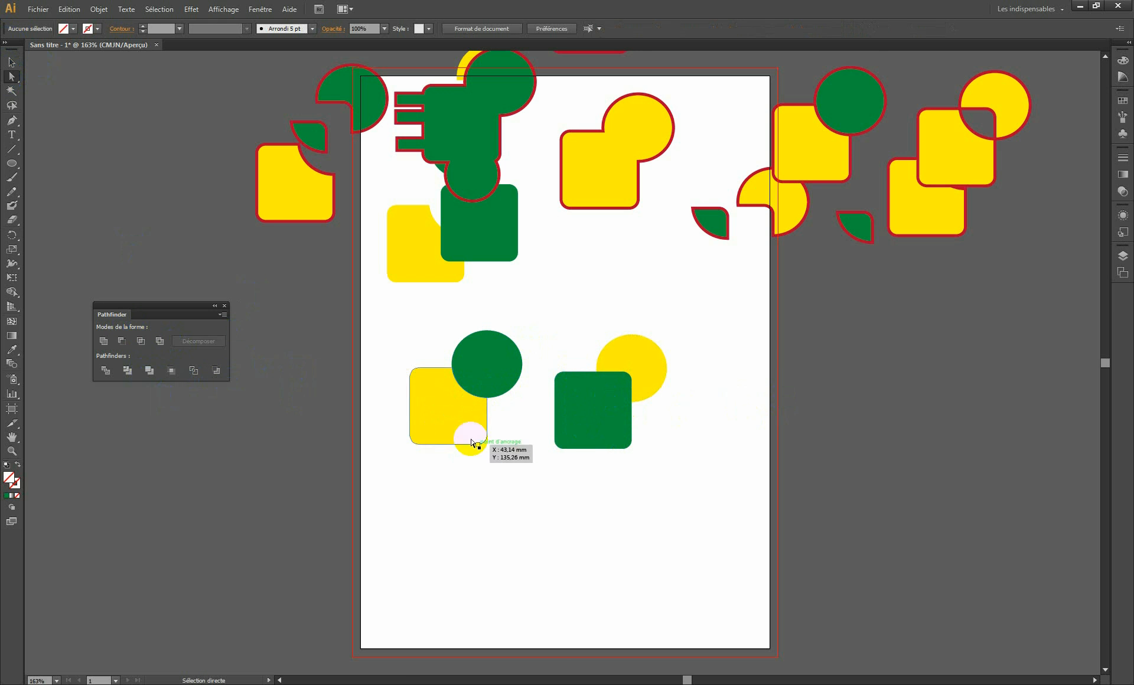
{"action": "left_click_drag", "start_coordinate": [468, 438], "coordinate": [438, 467]}
{"action": "left_click_drag", "start_coordinate": [582, 425], "coordinate": [582, 463]}
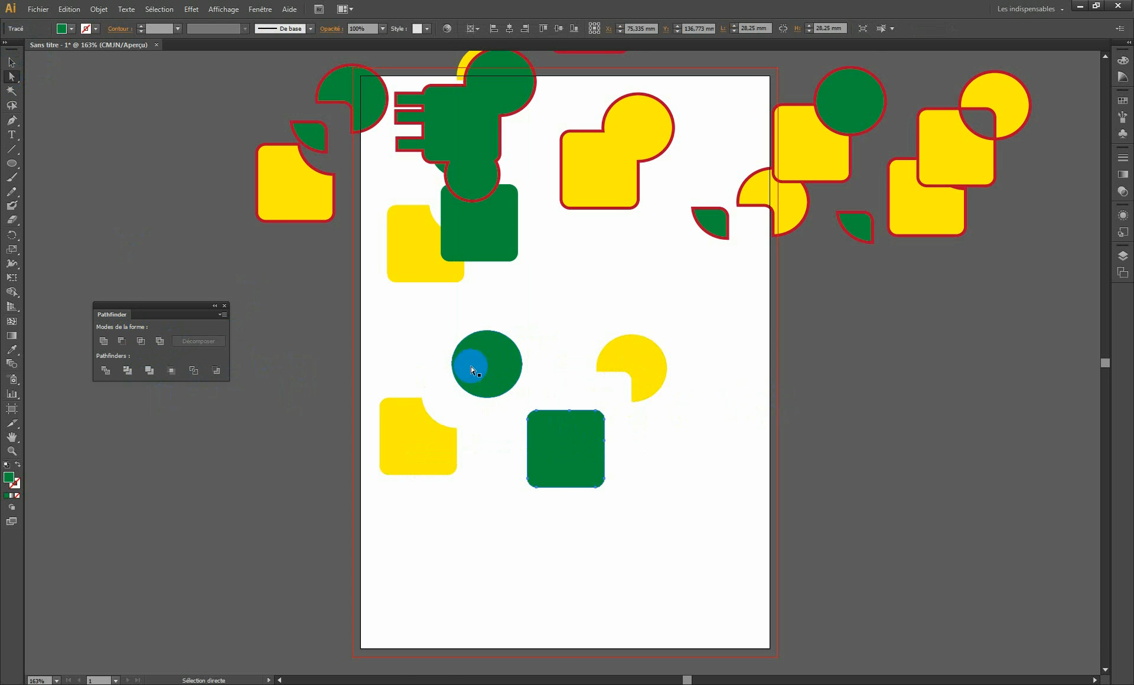
{"action": "left_click_drag", "start_coordinate": [475, 363], "coordinate": [490, 353]}
- Undo the moves of the Fusion pieces
{"action": "key", "text": "ctrl+z"}
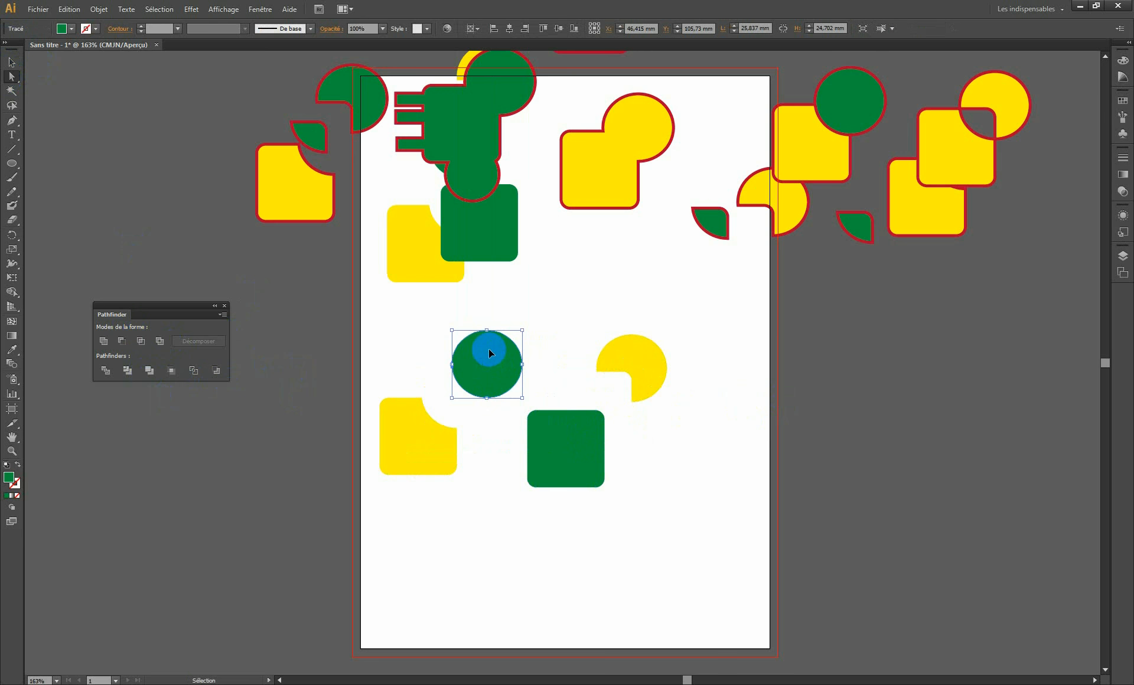
{"action": "key", "text": "ctrl+z"}
{"action": "key", "text": "ctrl+z"}
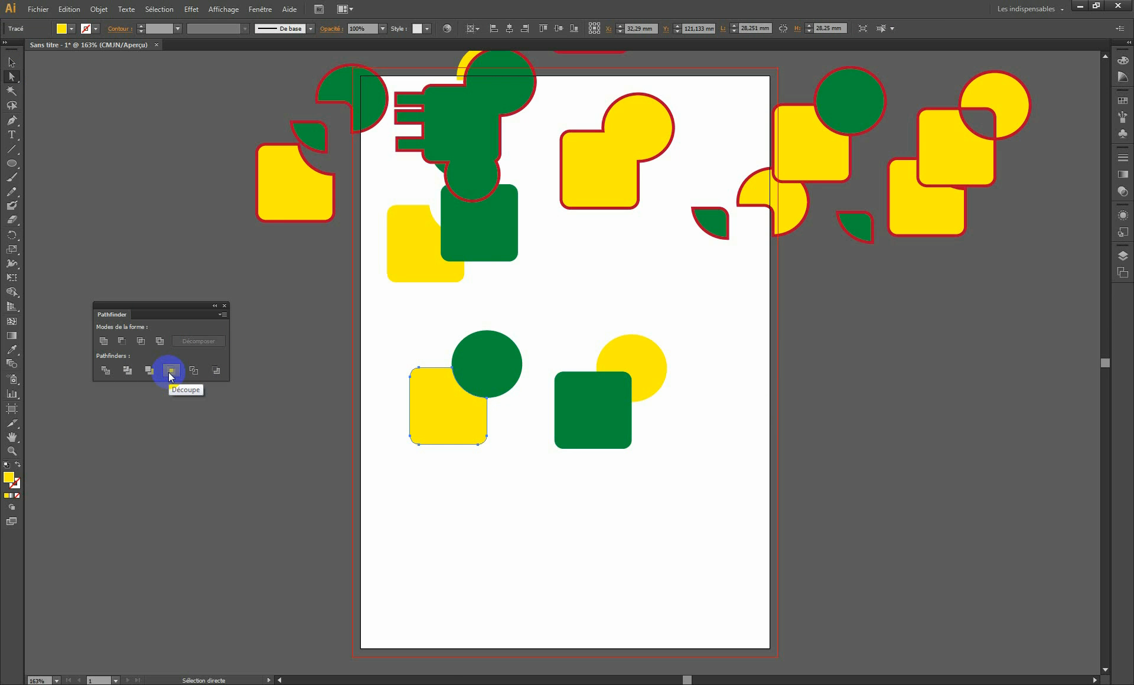
- Move the two Fusion pairs up and left, and duplicate the original green square and yellow circle pair below them
{"action": "left_click", "coordinate": [11, 63]}
{"action": "key", "text": "space"}
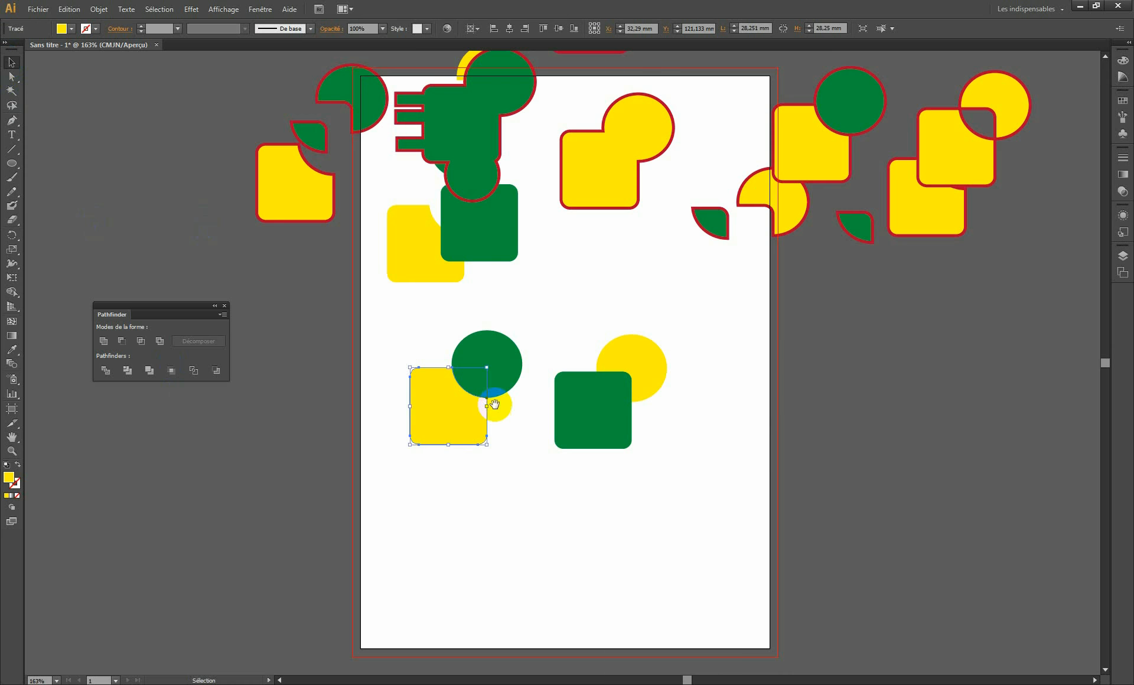
{"action": "left_click_drag", "start_coordinate": [533, 363], "coordinate": [537, 423]}
{"action": "left_click_drag", "start_coordinate": [409, 372], "coordinate": [661, 514]}
{"action": "key", "text": "space"}
{"action": "left_click_drag", "start_coordinate": [637, 416], "coordinate": [555, 406]}
{"action": "left_click_drag", "start_coordinate": [592, 121], "coordinate": [561, 564]}
{"action": "key", "text": "space"}
{"action": "left_click_drag", "start_coordinate": [617, 535], "coordinate": [593, 404]}
{"action": "left_click", "coordinate": [711, 426]}
- Recolour the duplicated pair's yellow circle with the square's green using the Eyedropper
{"action": "left_click", "coordinate": [557, 404]}
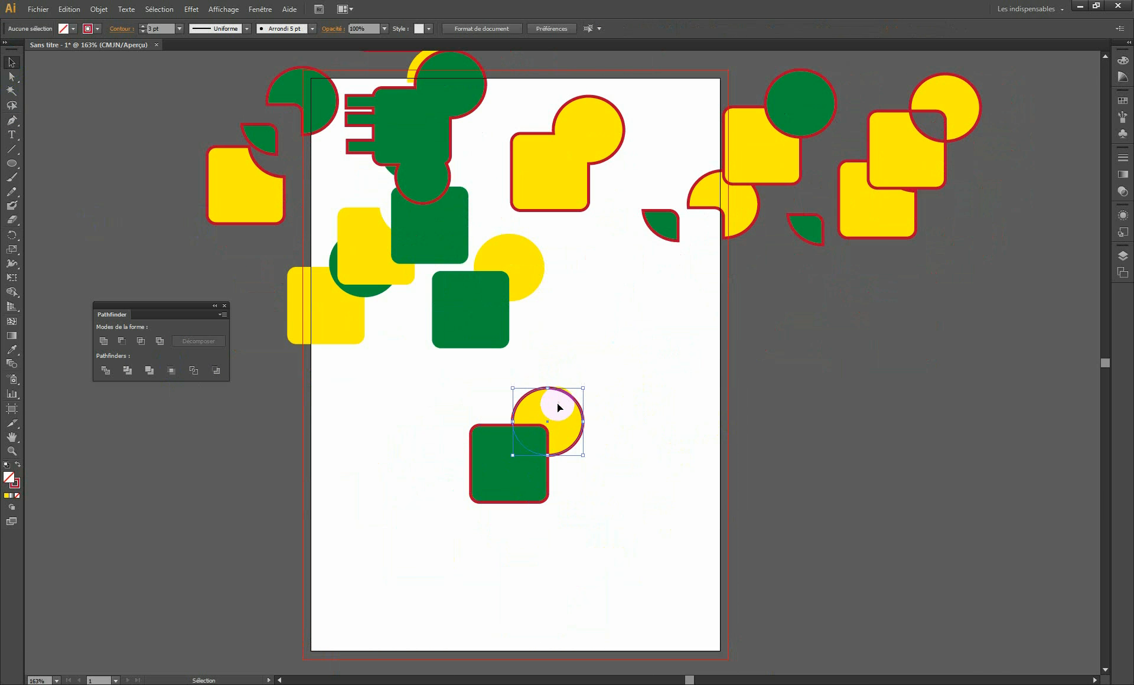
{"action": "key", "text": "i"}
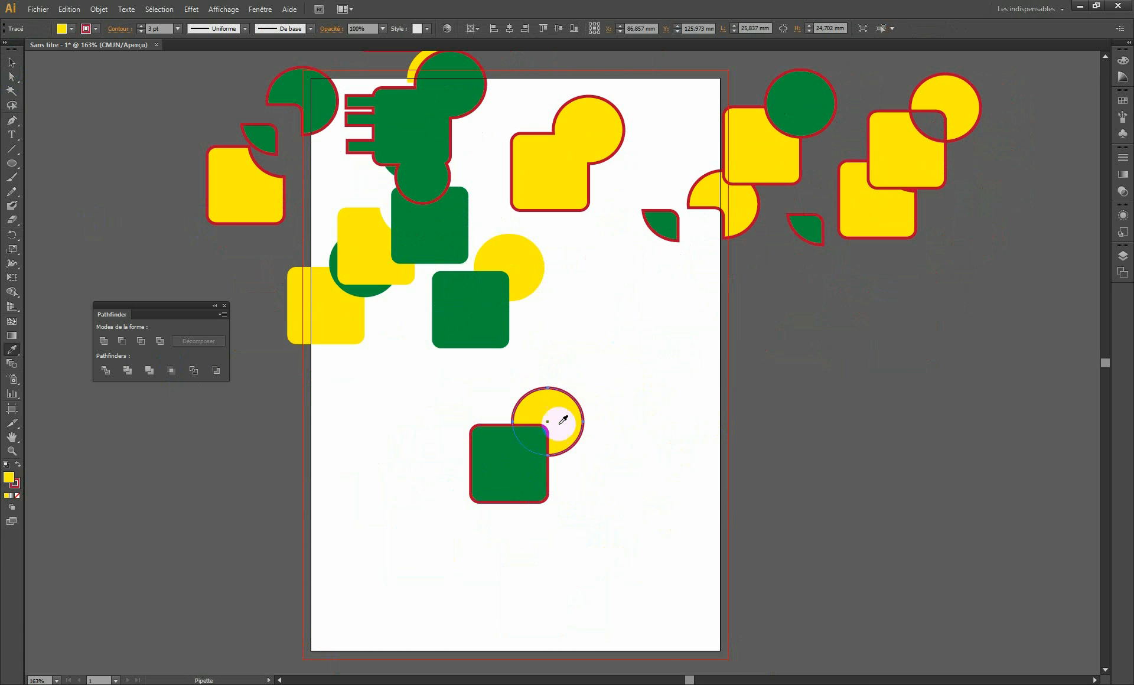
{"action": "left_click", "coordinate": [500, 453]}
{"action": "key", "text": "v"}
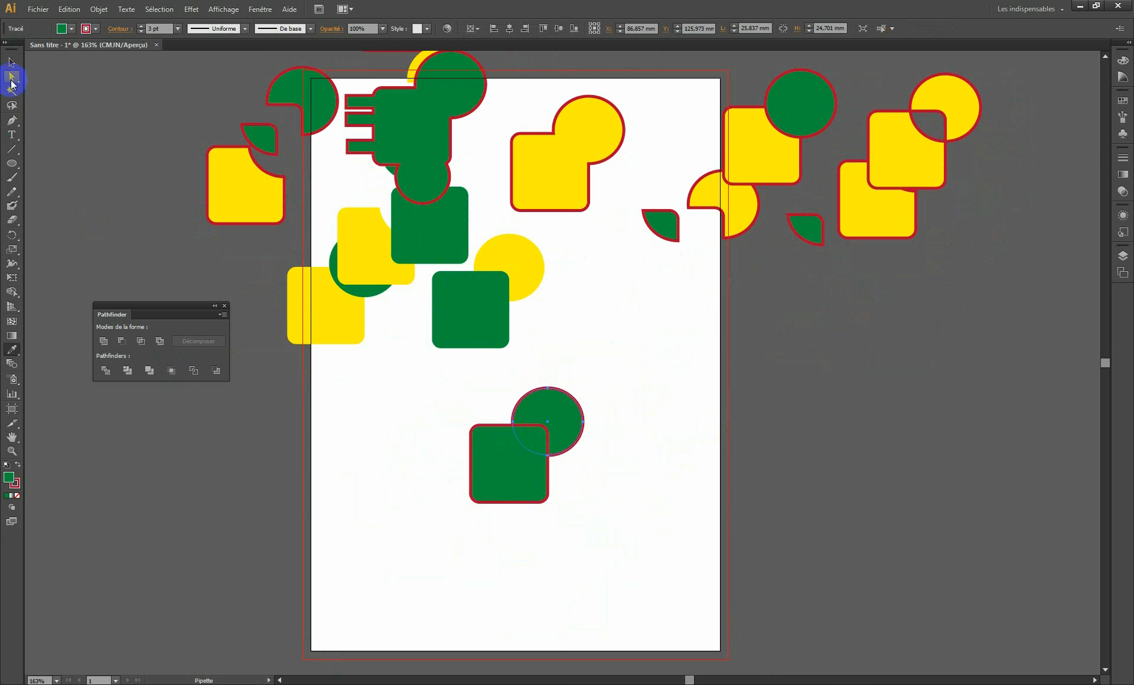
- Apply the Fusion pathfinder to the green circle and green square
{"action": "left_click_drag", "start_coordinate": [605, 385], "coordinate": [345, 551]}
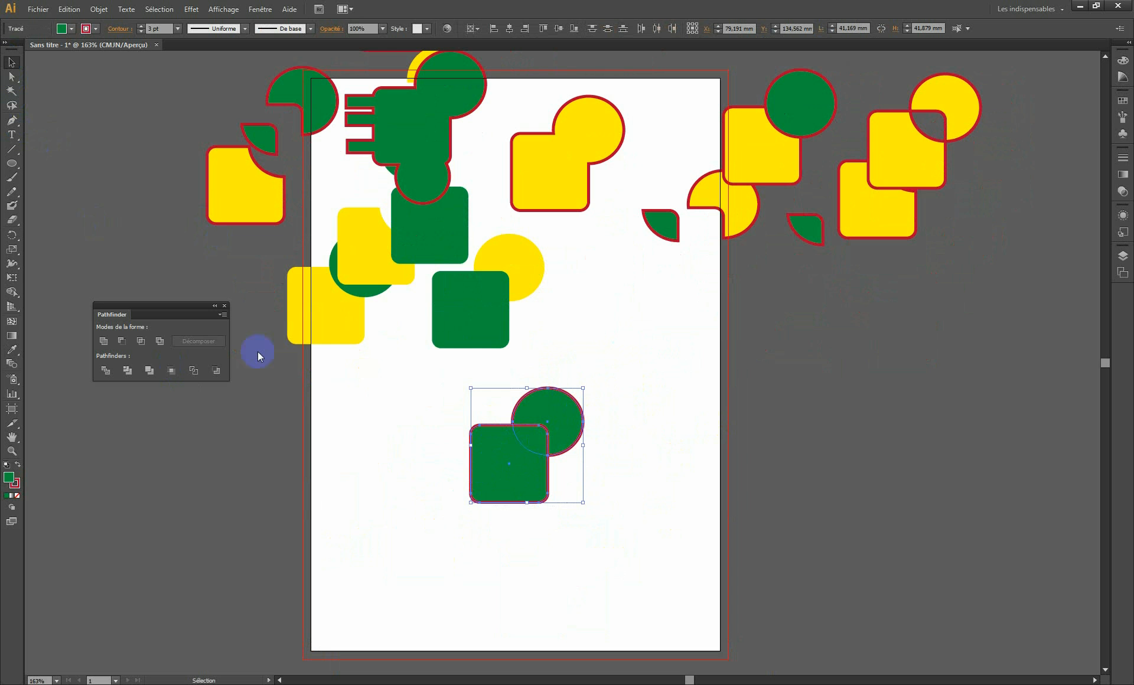
{"action": "left_click", "coordinate": [149, 371]}
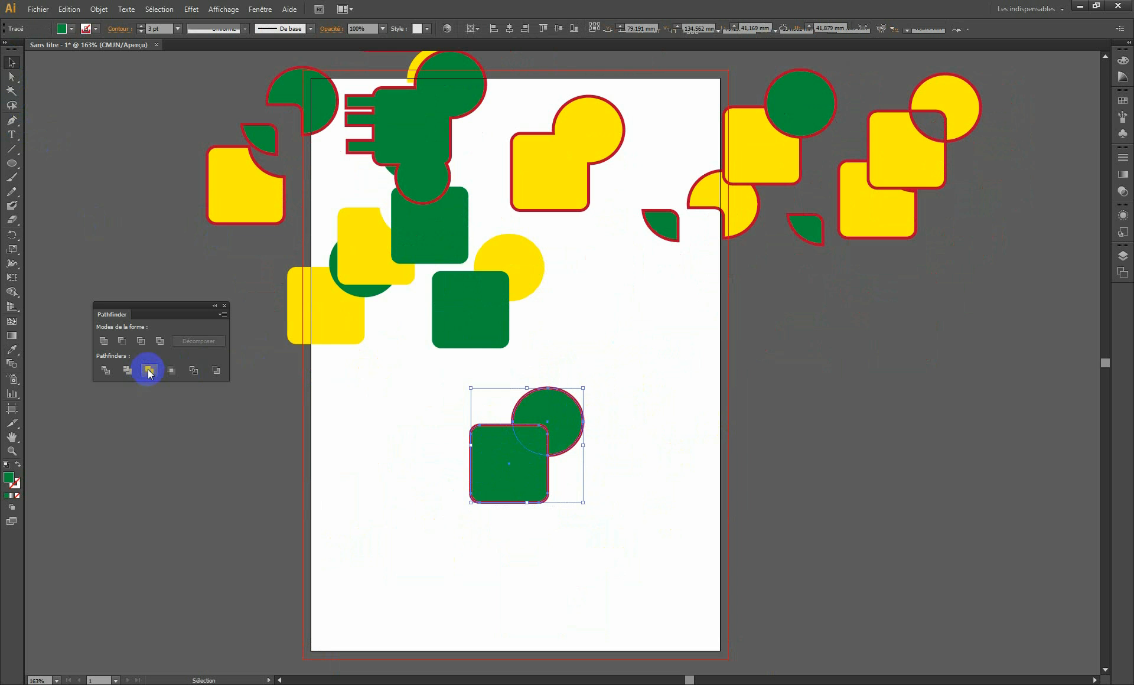
{"action": "left_click", "coordinate": [651, 441]}
{"action": "left_click", "coordinate": [519, 454]}
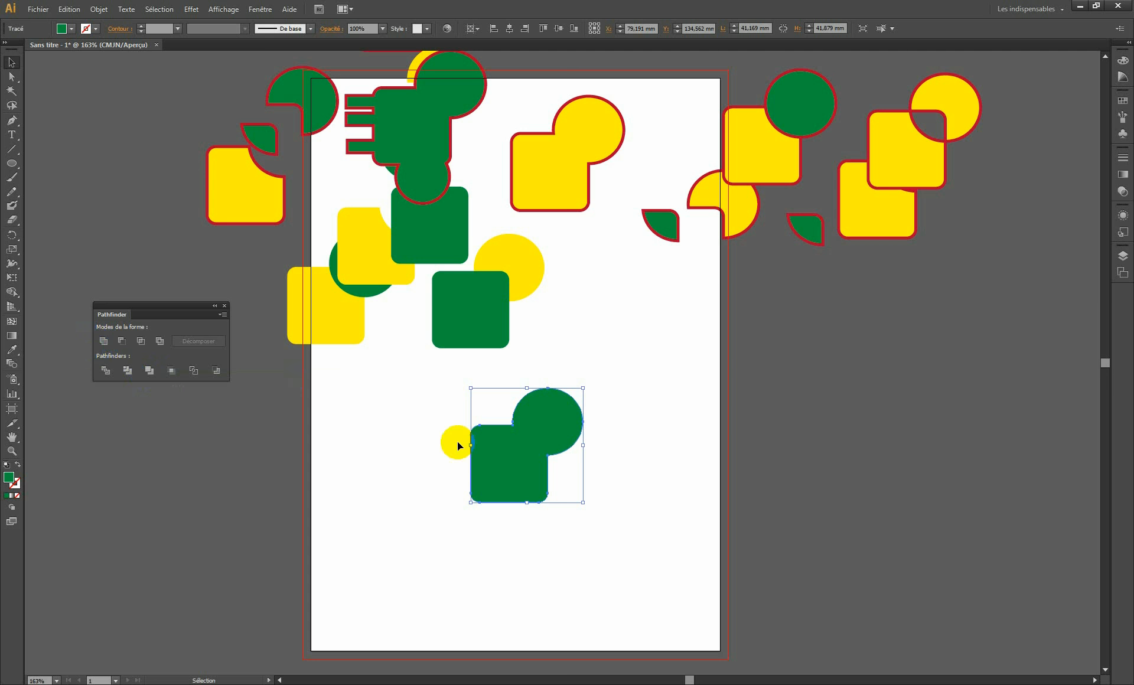
{"action": "left_click", "coordinate": [542, 409]}
- Duplicate the original yellow square and green circle pair to the right of the fused green shape
{"action": "key", "text": "space"}
{"action": "left_click_drag", "start_coordinate": [568, 307], "coordinate": [486, 438]}
{"action": "left_click_drag", "start_coordinate": [427, 71], "coordinate": [571, 598]}
{"action": "key", "text": "space"}
{"action": "left_click_drag", "start_coordinate": [680, 606], "coordinate": [635, 450]}
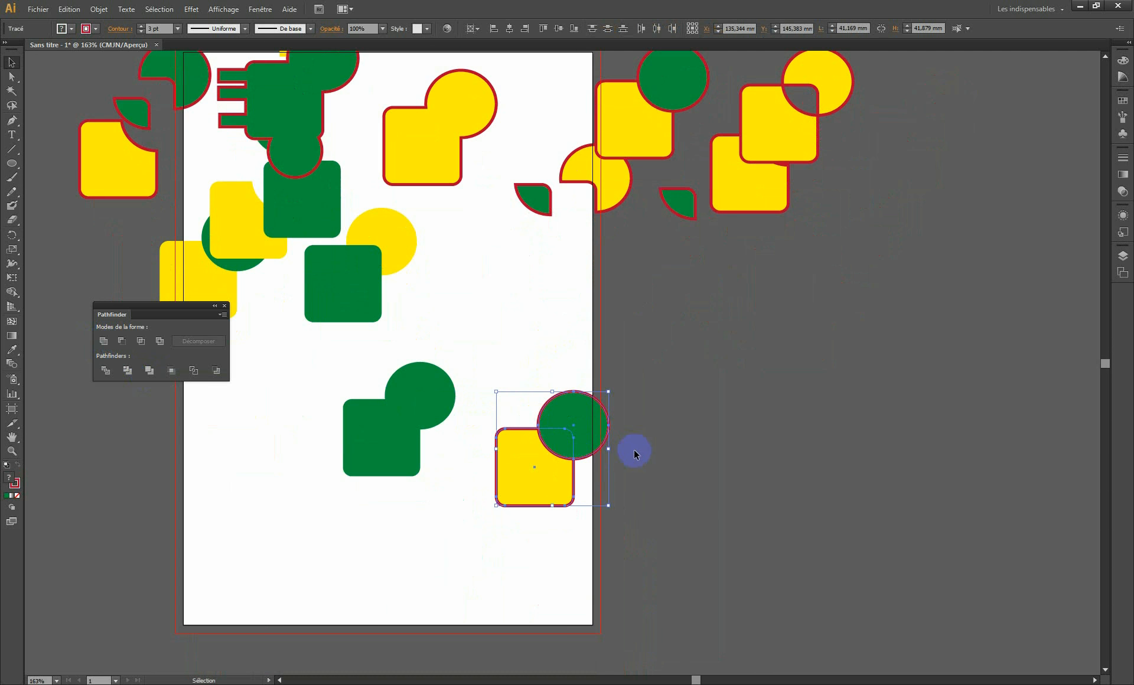
{"action": "key", "text": "i"}
{"action": "left_click", "coordinate": [533, 480]}
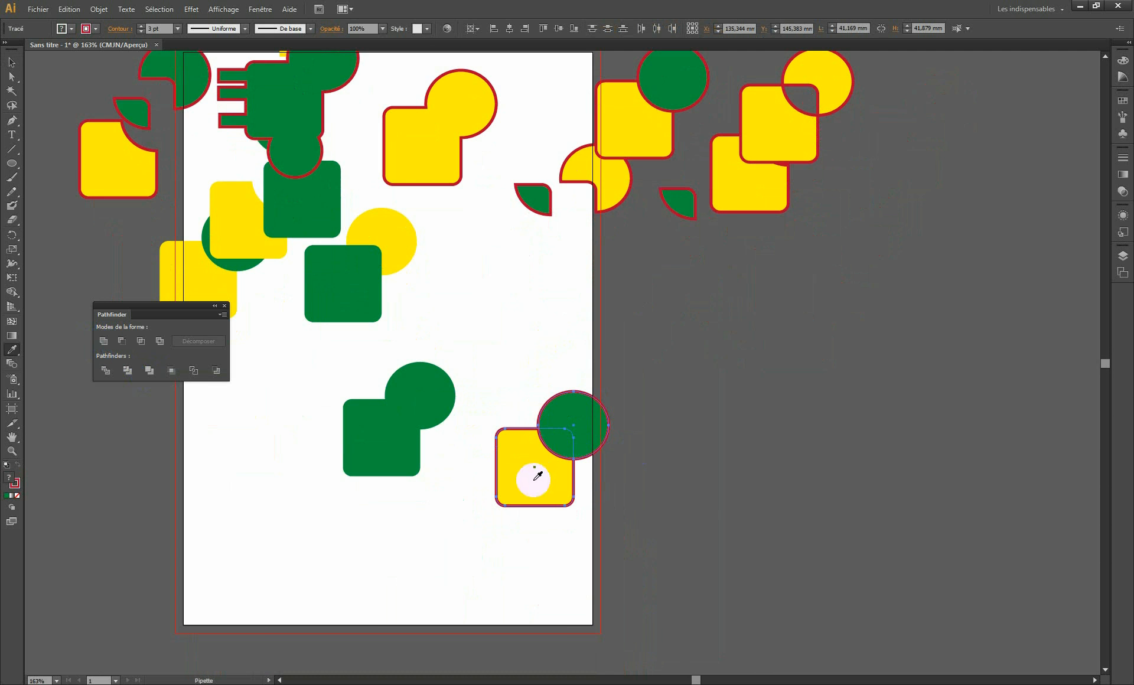
{"action": "left_click", "coordinate": [659, 416]}
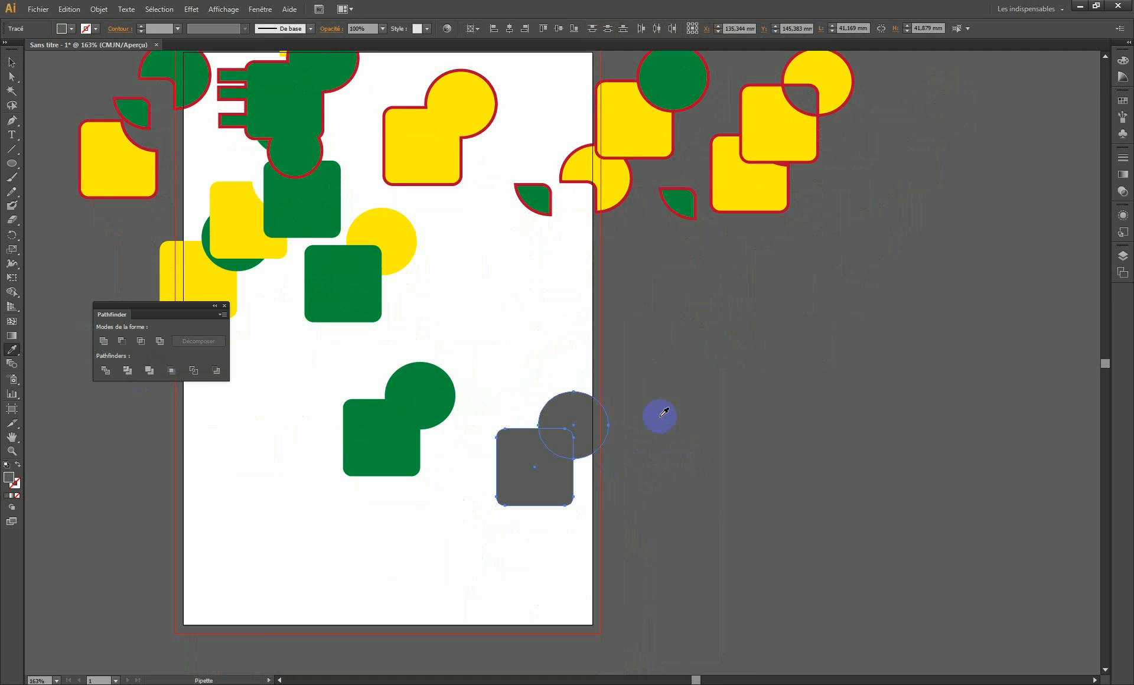
{"action": "key", "text": "v"}
{"action": "key", "text": "ctrl+z"}
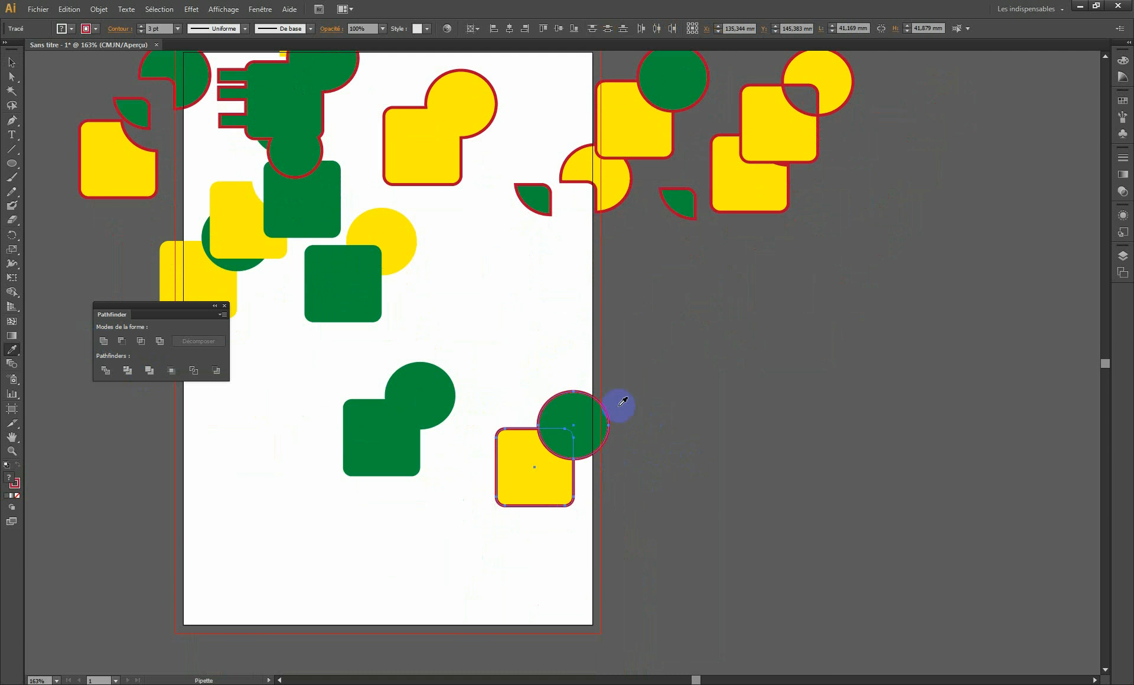
- Recolour the duplicated yellow square with the circle's green using the Eyedropper, and unite both shapes with Réunion
{"action": "left_click", "coordinate": [526, 342]}
{"action": "key", "text": "i"}
{"action": "key", "text": "v"}
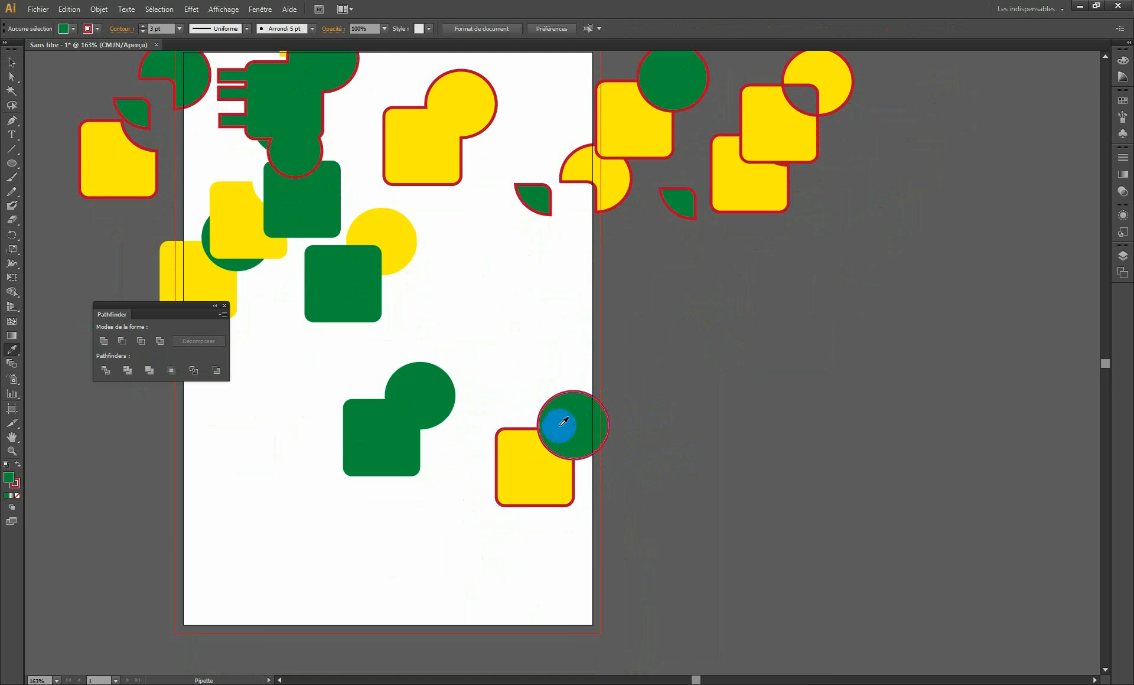
{"action": "left_click", "coordinate": [530, 463], "text": "ctrl"}
{"action": "left_click", "coordinate": [559, 409]}
{"action": "key", "text": "v"}
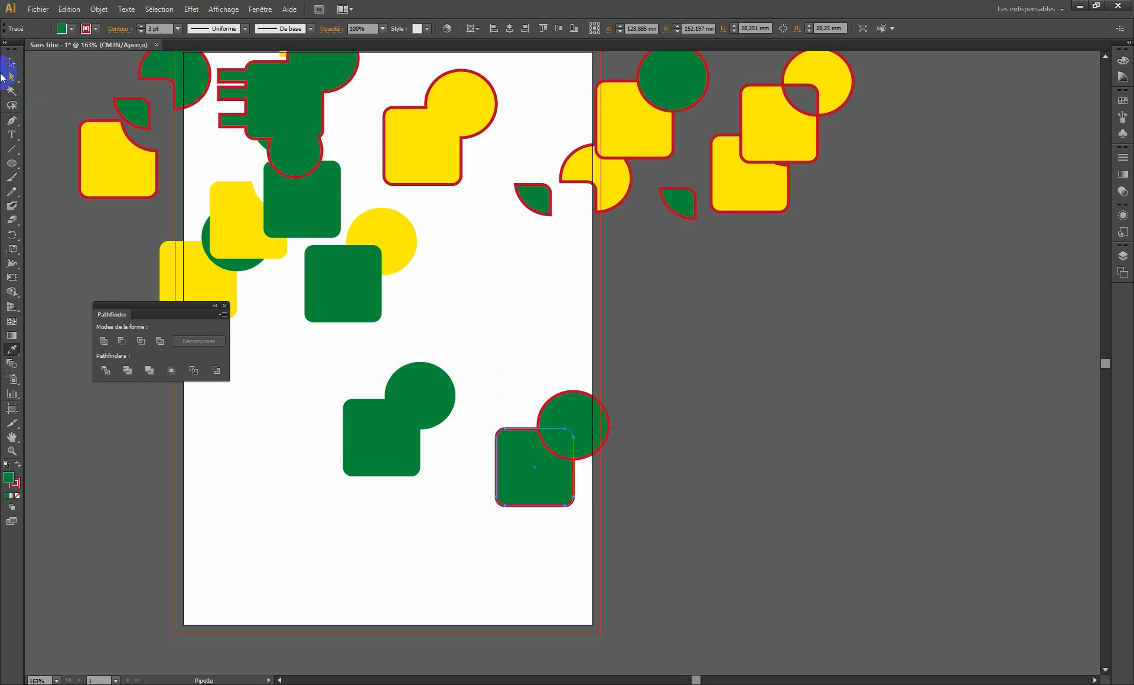
{"action": "left_click", "coordinate": [555, 414], "text": "shift"}
{"action": "left_click", "coordinate": [104, 340]}
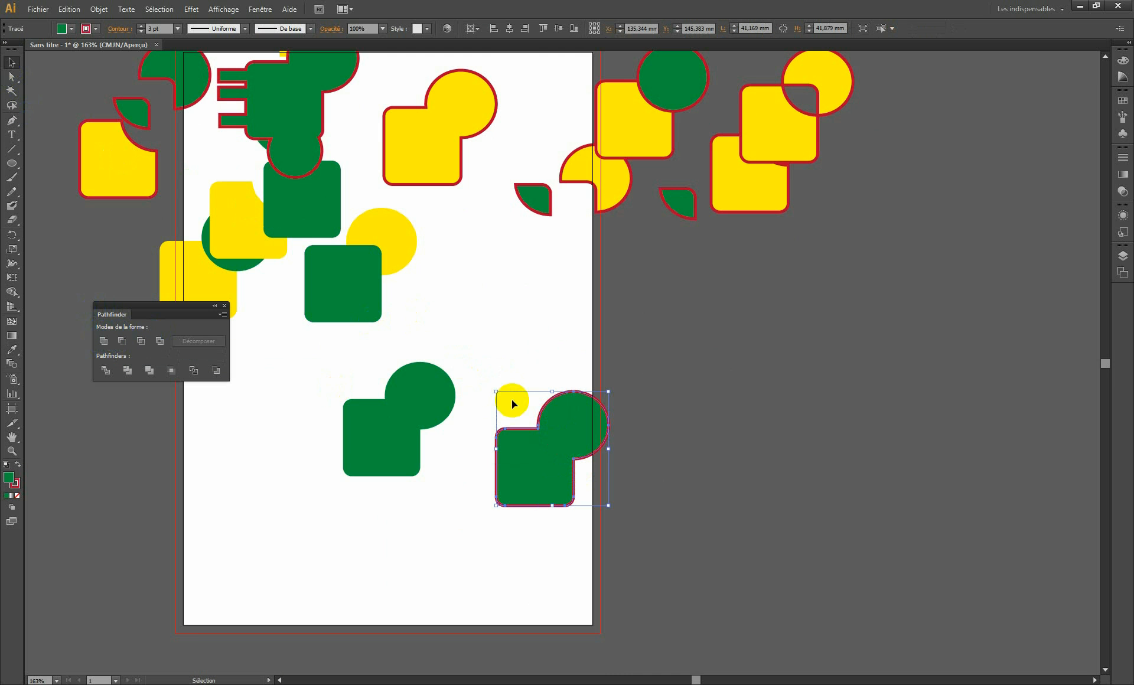
- Compare the fused green shape with the united outlined shape by selecting each in turn
{"action": "left_click", "coordinate": [411, 428]}
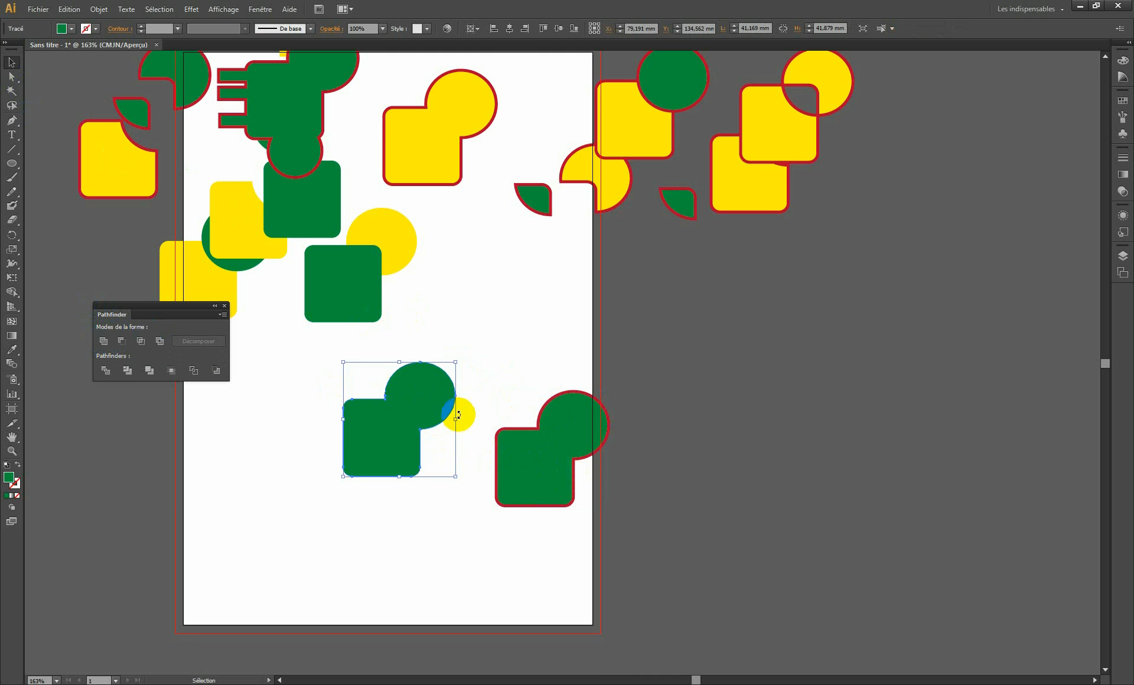
{"action": "key", "text": "a"}
{"action": "left_click", "coordinate": [551, 453]}
{"action": "left_click", "coordinate": [397, 433]}
{"action": "left_click", "coordinate": [539, 465]}
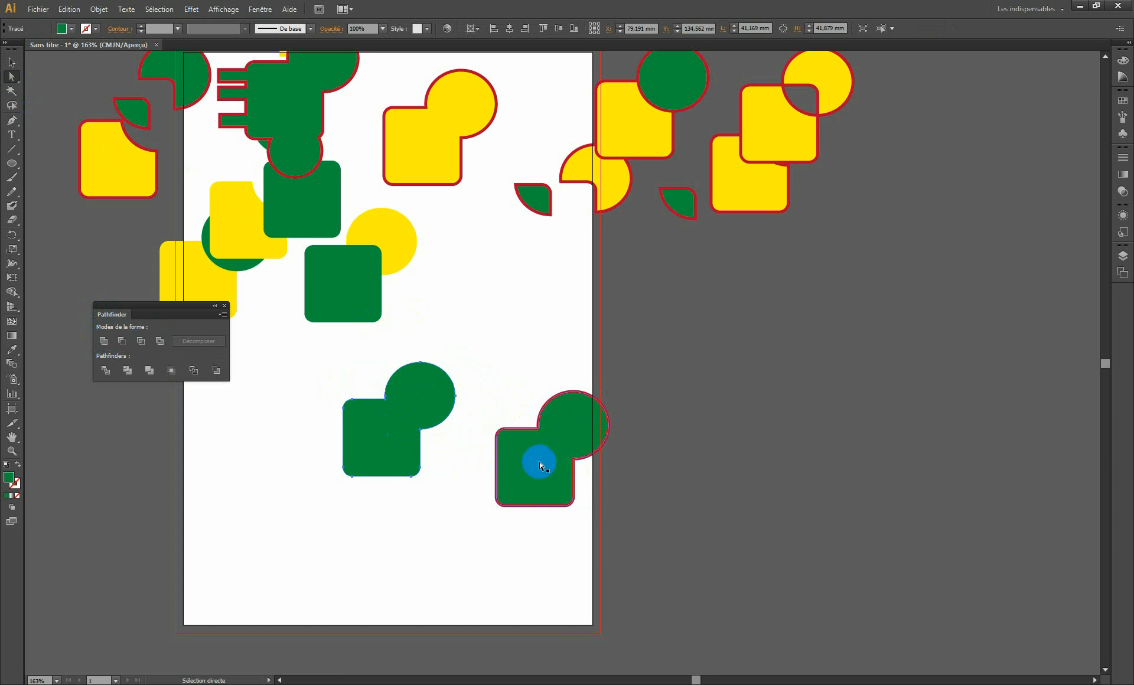
{"action": "left_click", "coordinate": [176, 373]}
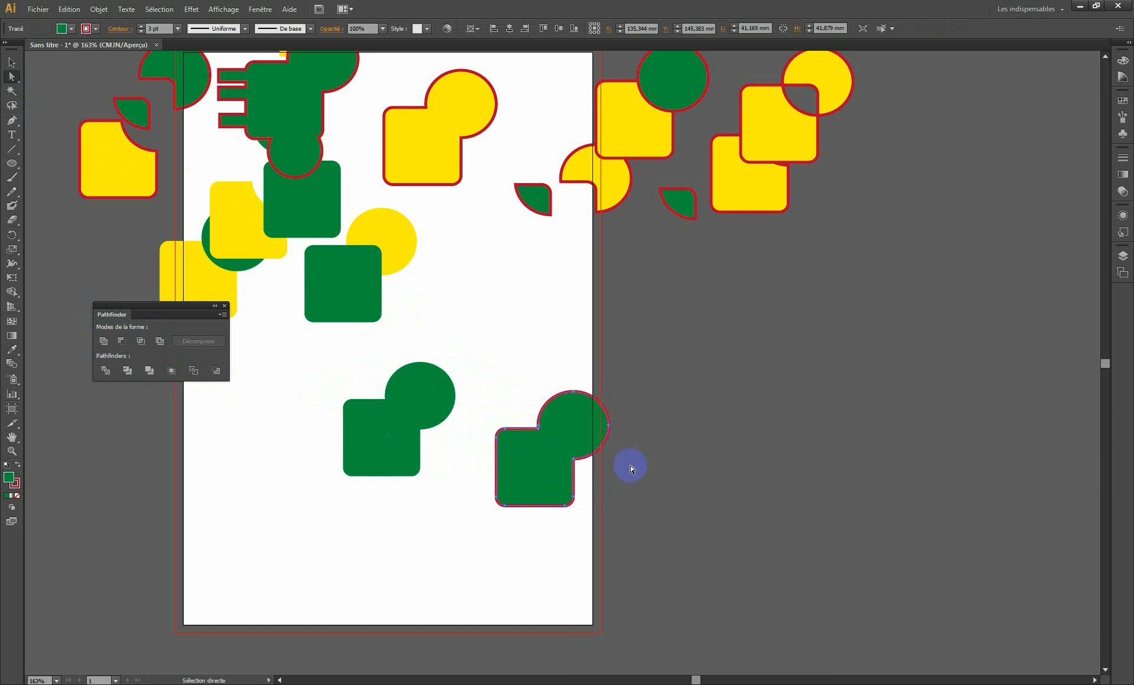
- Delete the united outlined shape and move the fused green shape up beside the united yellow shape
{"action": "key", "text": "Delete"}
{"action": "left_click_drag", "start_coordinate": [519, 370], "coordinate": [453, 420]}
{"action": "left_click_drag", "start_coordinate": [398, 311], "coordinate": [475, 456]}
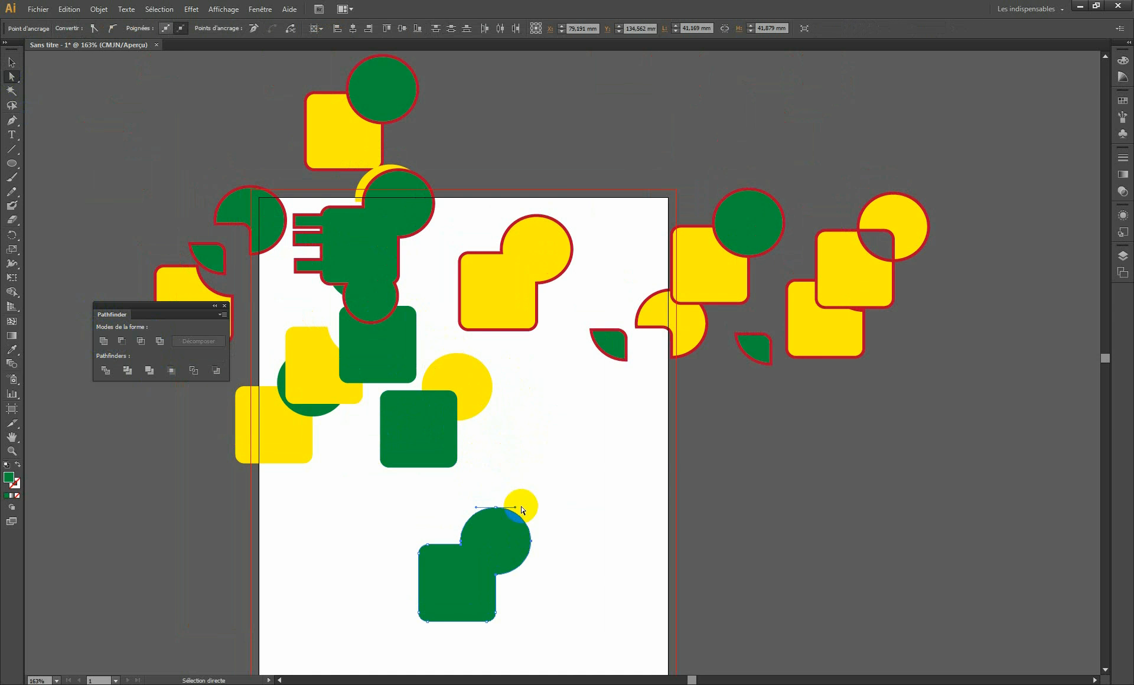
{"action": "key", "text": "v"}
{"action": "left_click_drag", "start_coordinate": [463, 583], "coordinate": [609, 257]}
- Duplicate the original outlined yellow square and green circle pair twice, side by side, in the empty lower area of the artboard
{"action": "left_click_drag", "start_coordinate": [455, 74], "coordinate": [350, 143]}
{"action": "left_click_drag", "start_coordinate": [378, 90], "coordinate": [360, 534]}
{"action": "left_click_drag", "start_coordinate": [411, 523], "coordinate": [501, 436]}
- Bring the yellow square of the second duplicated pair to the front with Premier plan
{"action": "left_click", "coordinate": [569, 467]}
{"action": "left_click", "coordinate": [488, 485]}
{"action": "right_click", "coordinate": [466, 486]}
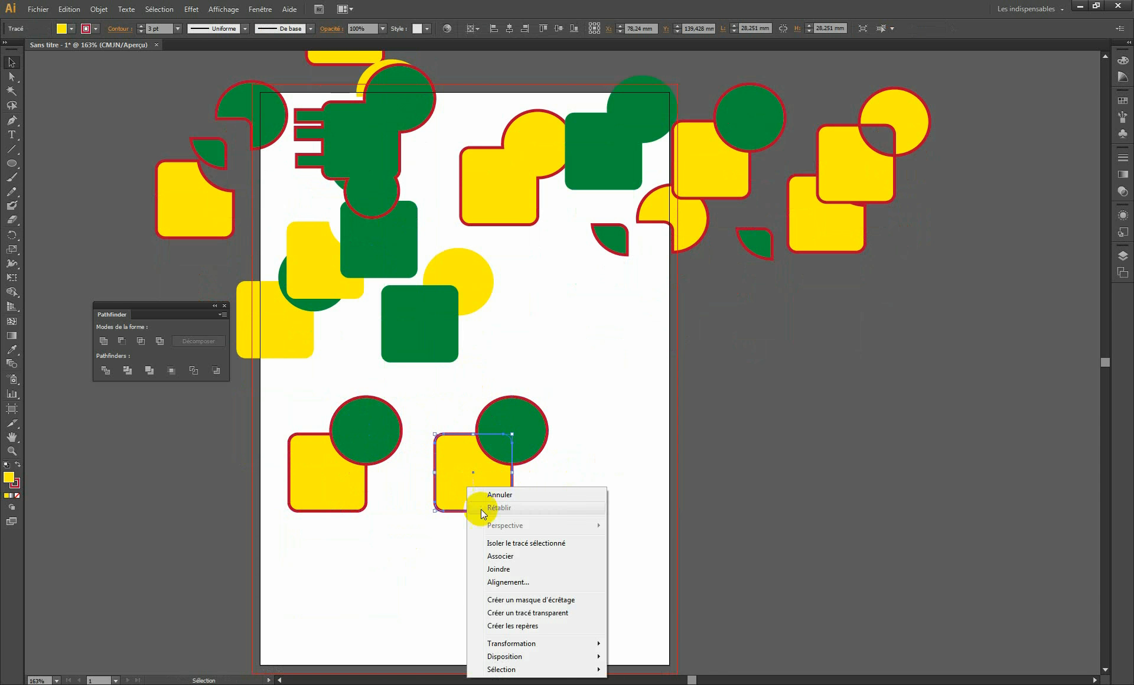
{"action": "mouse_move", "coordinate": [511, 660]}
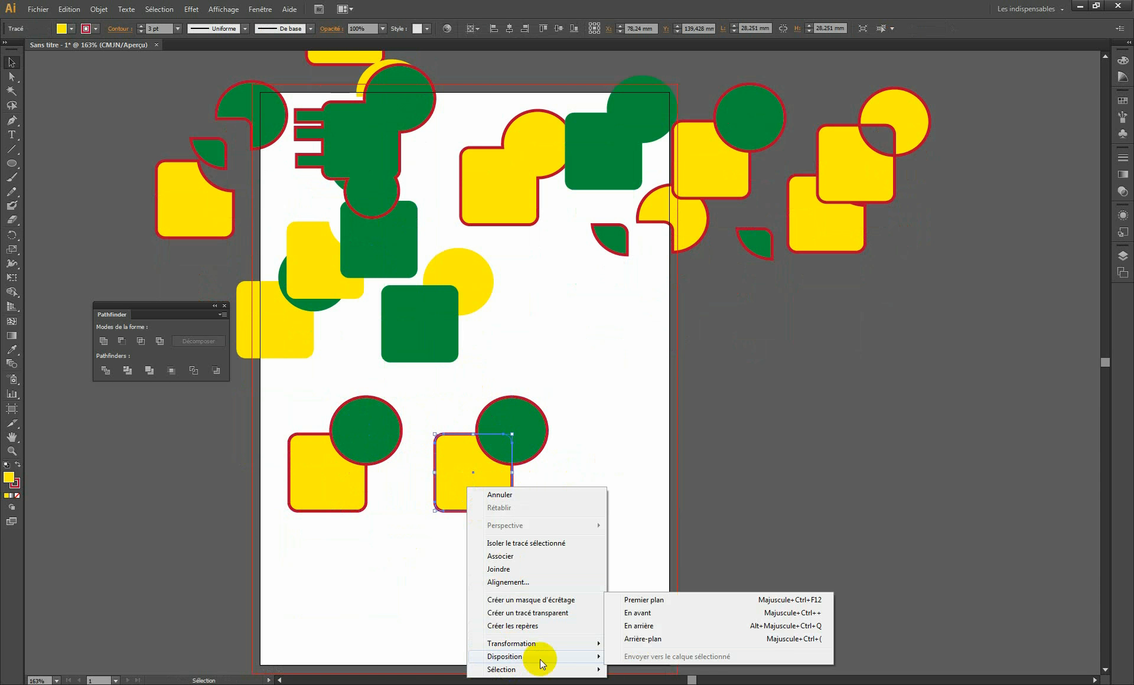
{"action": "left_click", "coordinate": [653, 599]}
{"action": "left_click_drag", "start_coordinate": [550, 568], "coordinate": [551, 529]}
{"action": "left_click", "coordinate": [405, 436]}
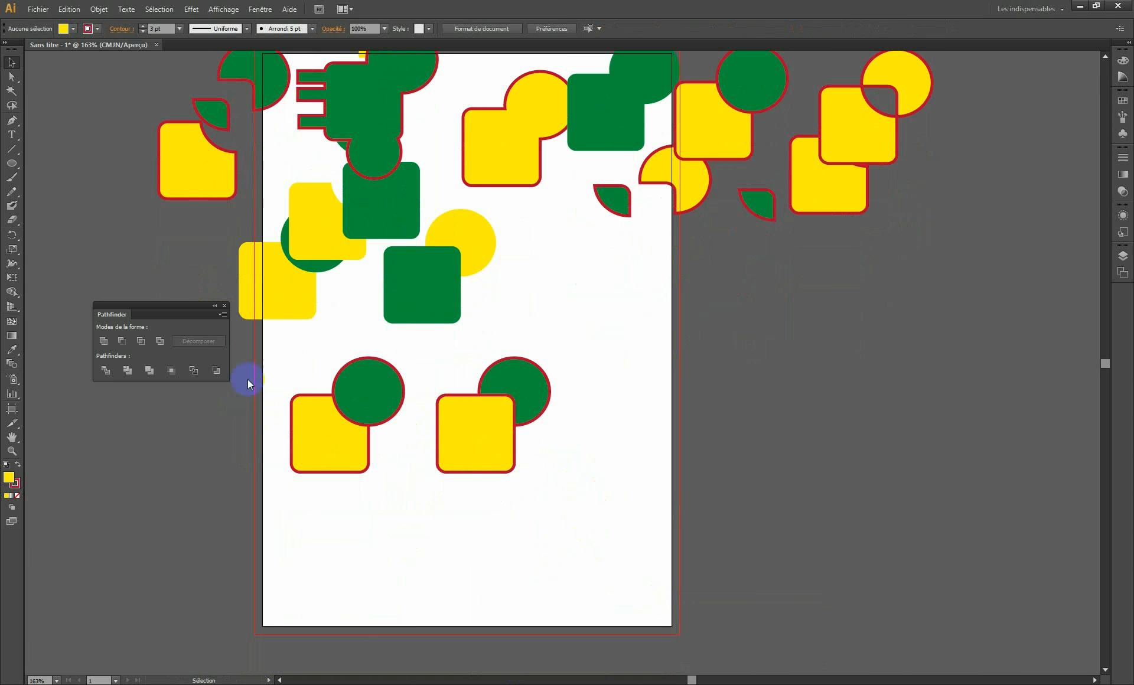
- Apply the Crop pathfinder to each of the two duplicated square and circle pairs separately
{"action": "left_click_drag", "start_coordinate": [323, 362], "coordinate": [319, 435]}
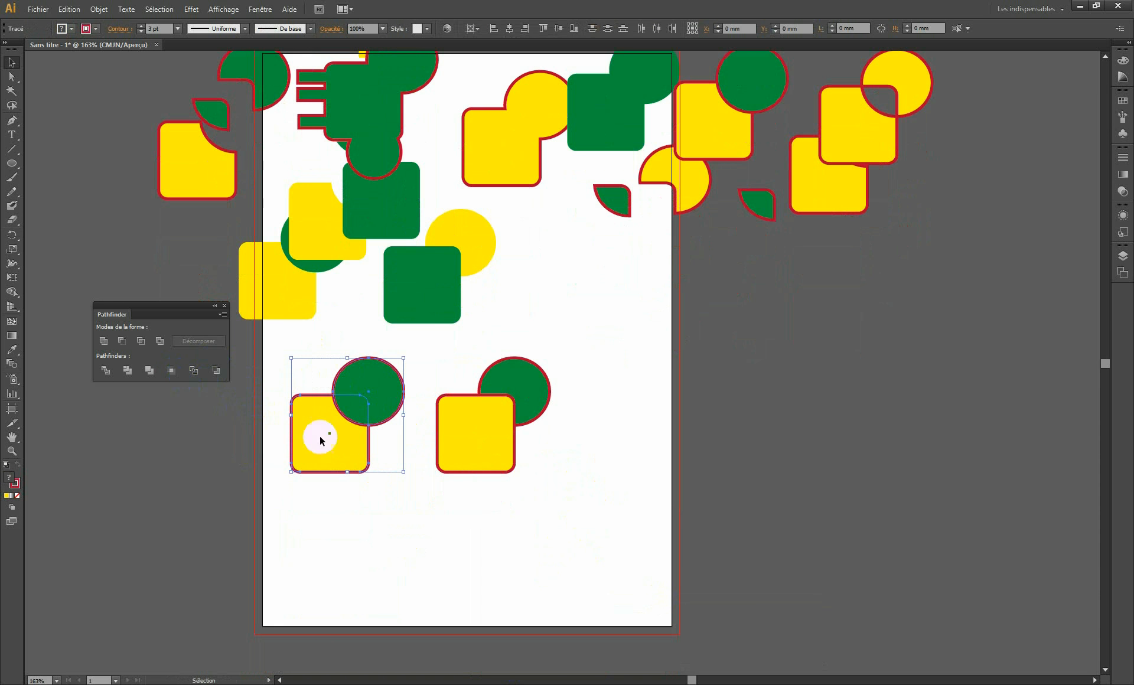
{"action": "left_click", "coordinate": [172, 371]}
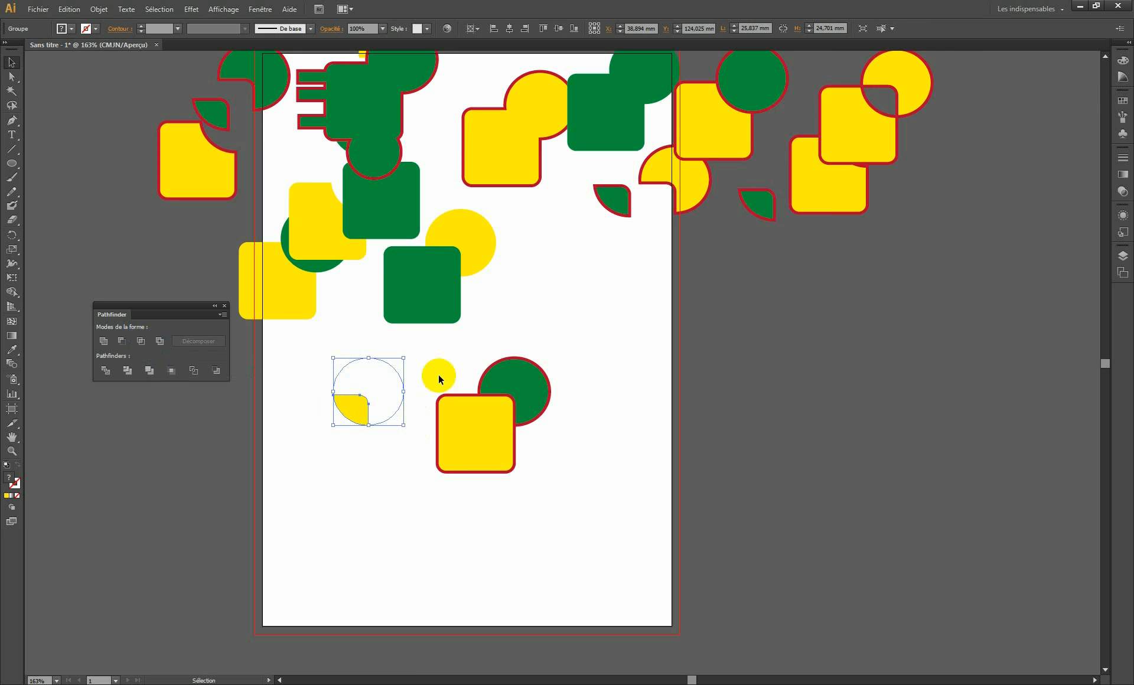
{"action": "left_click_drag", "start_coordinate": [435, 374], "coordinate": [493, 448]}
{"action": "left_click", "coordinate": [160, 342]}
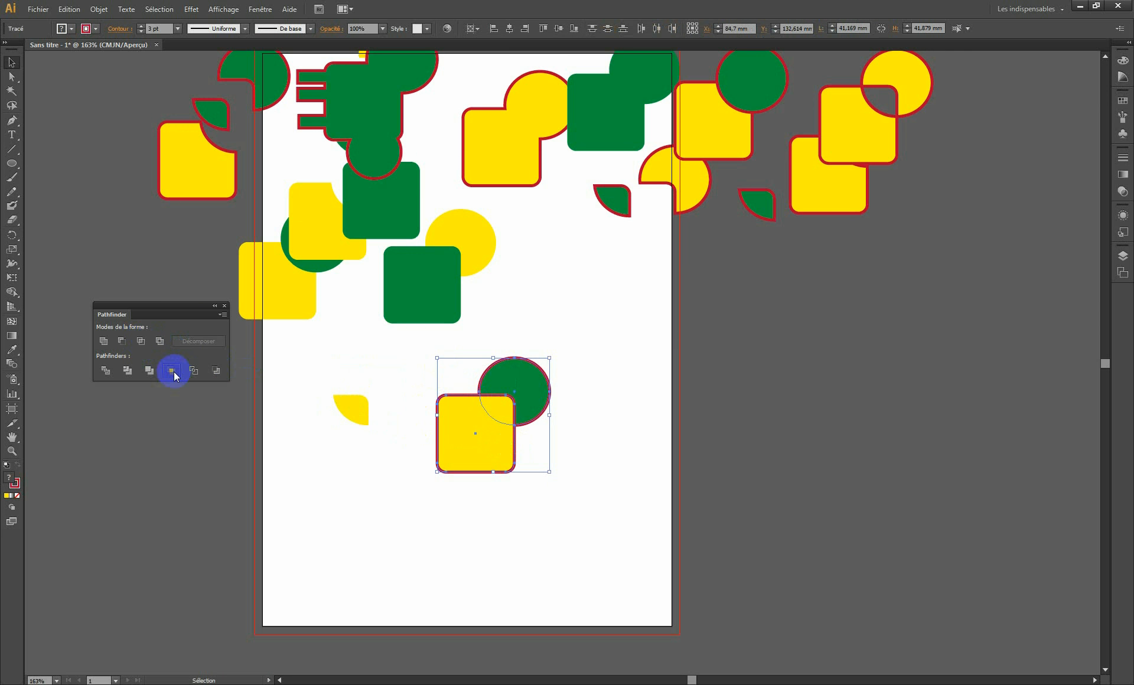
{"action": "left_click", "coordinate": [173, 371]}
- Examine the invisible paths left around the cropped shapes by switching briefly to the outline view
{"action": "left_click_drag", "start_coordinate": [371, 411], "coordinate": [346, 415]}
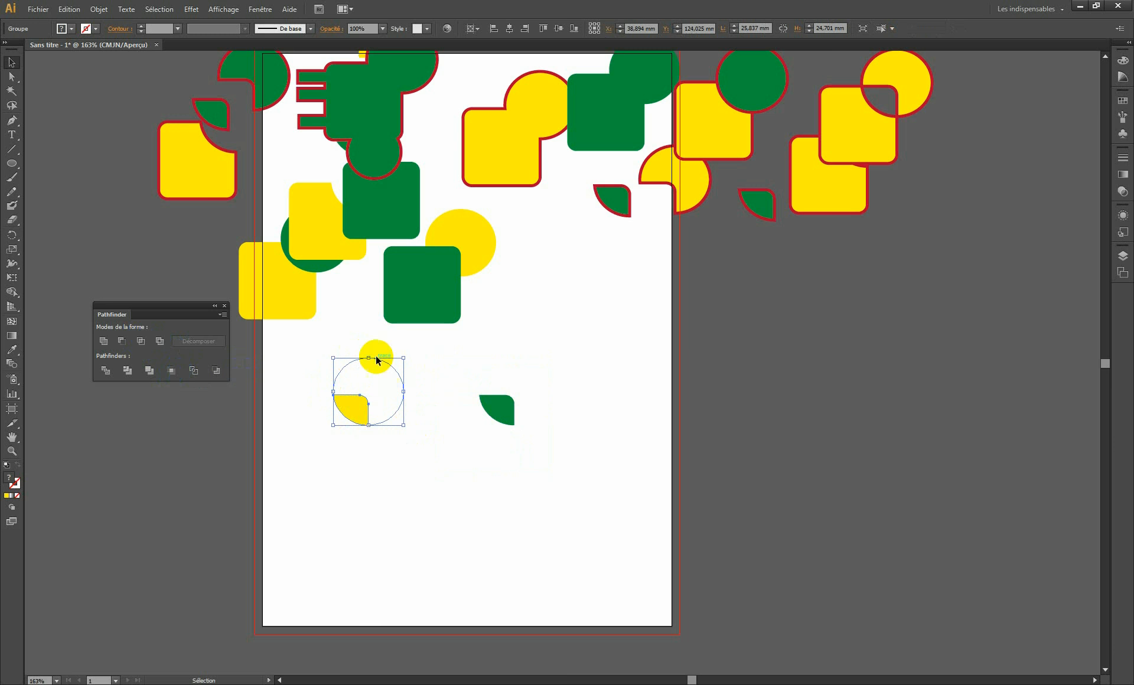
{"action": "left_click", "coordinate": [11, 76]}
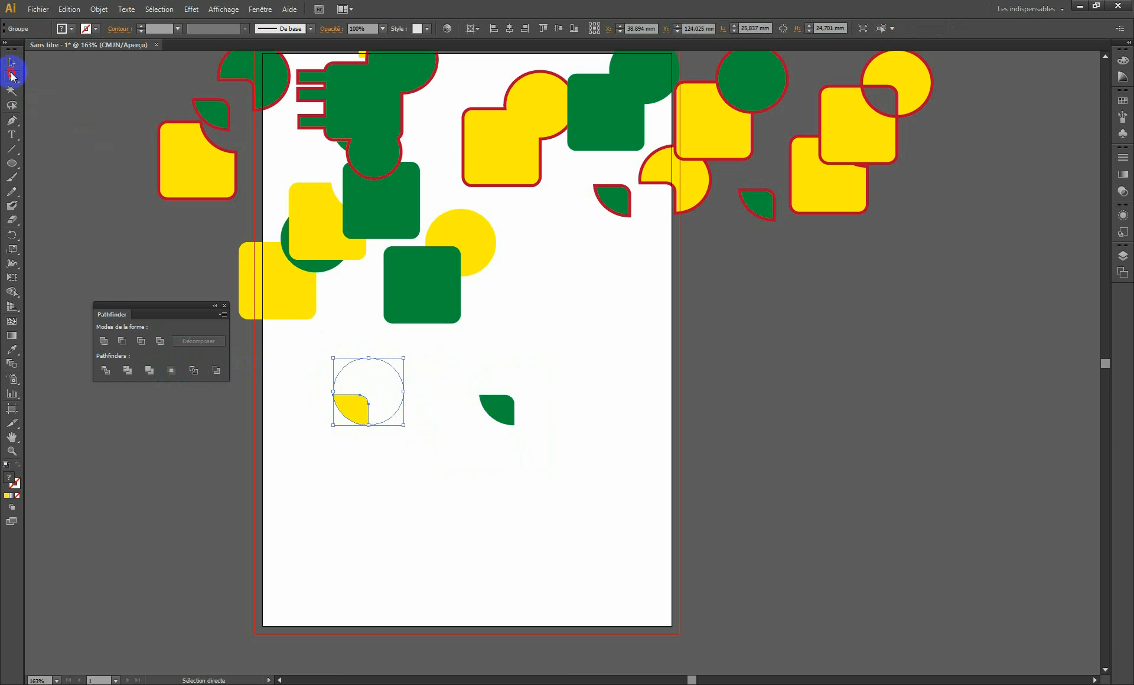
{"action": "left_click", "coordinate": [63, 135]}
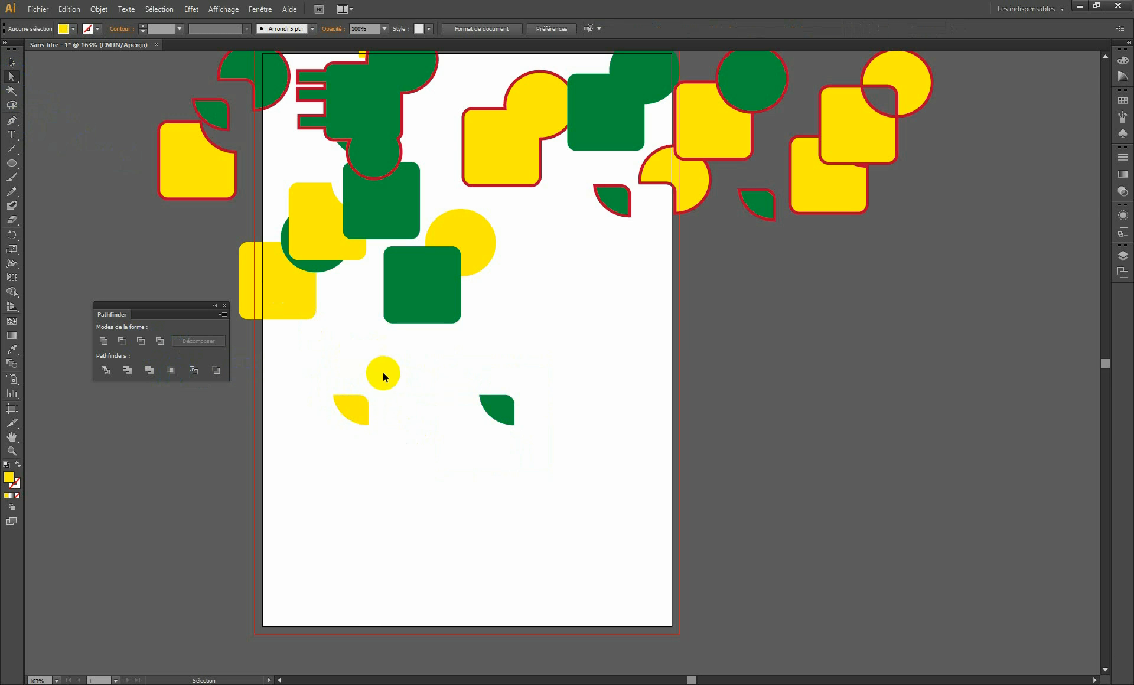
{"action": "key", "text": "ctrl+y"}
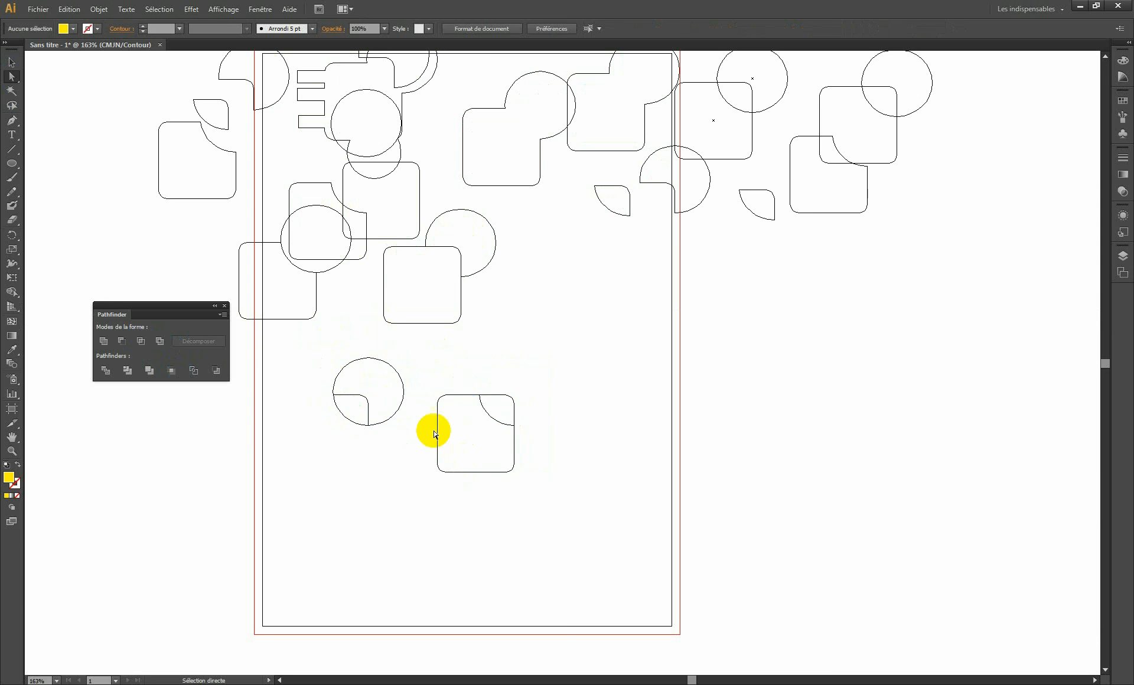
{"action": "key", "text": "ctrl+y"}
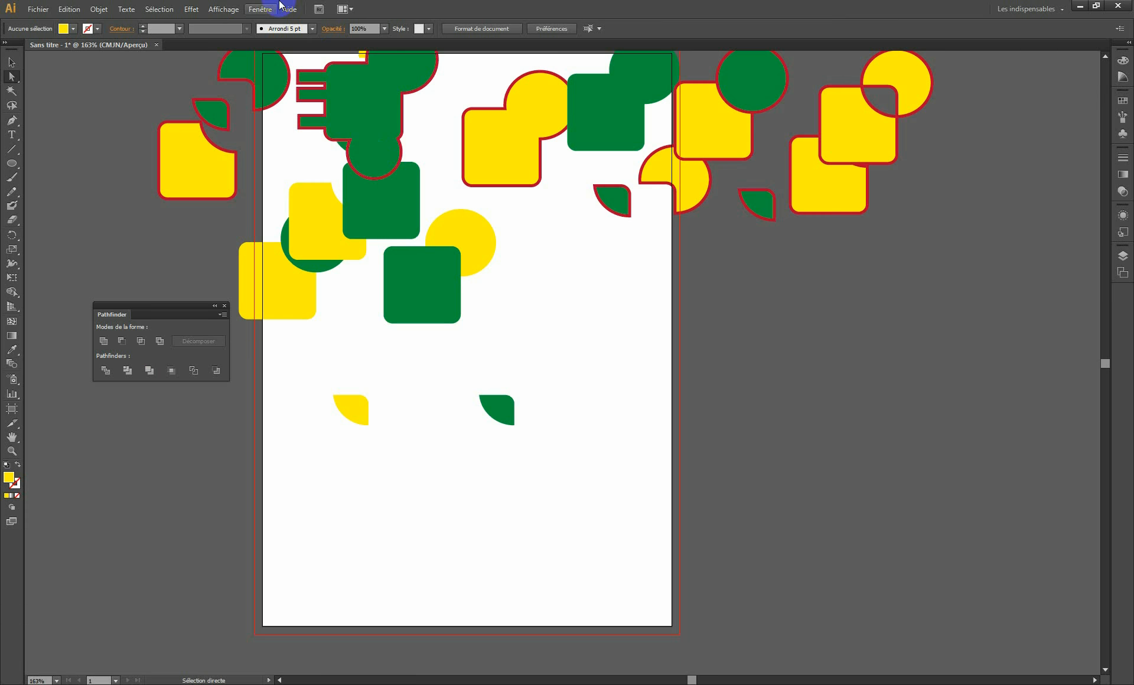
{"action": "left_click", "coordinate": [224, 9]}
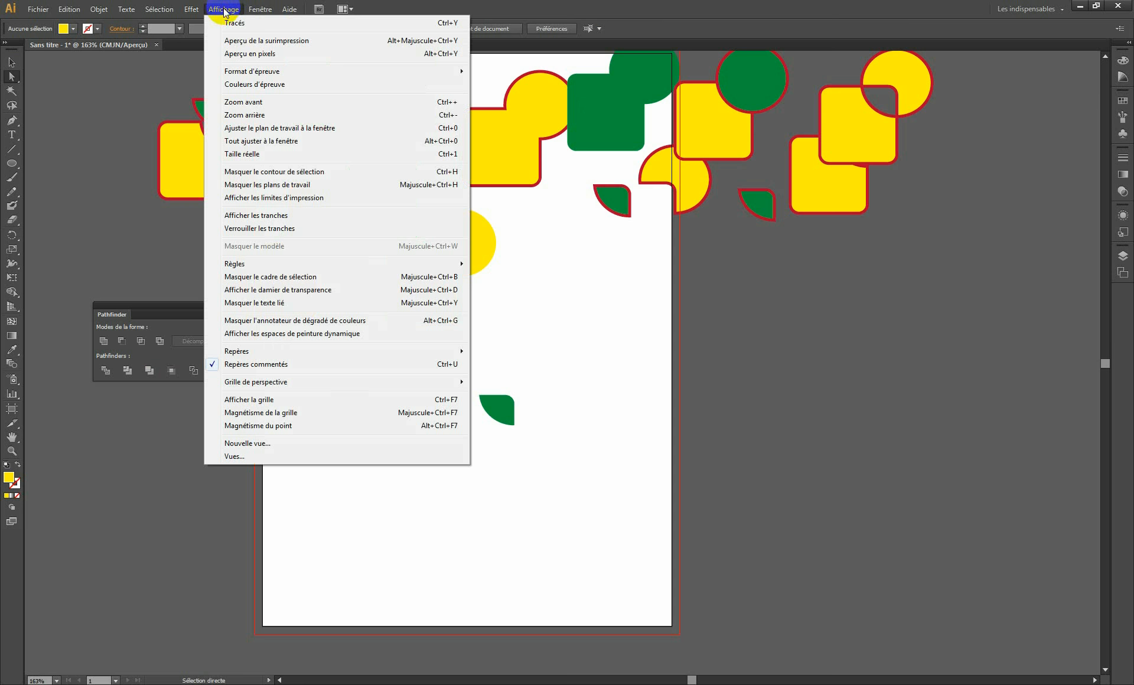
{"action": "left_click", "coordinate": [627, 383]}
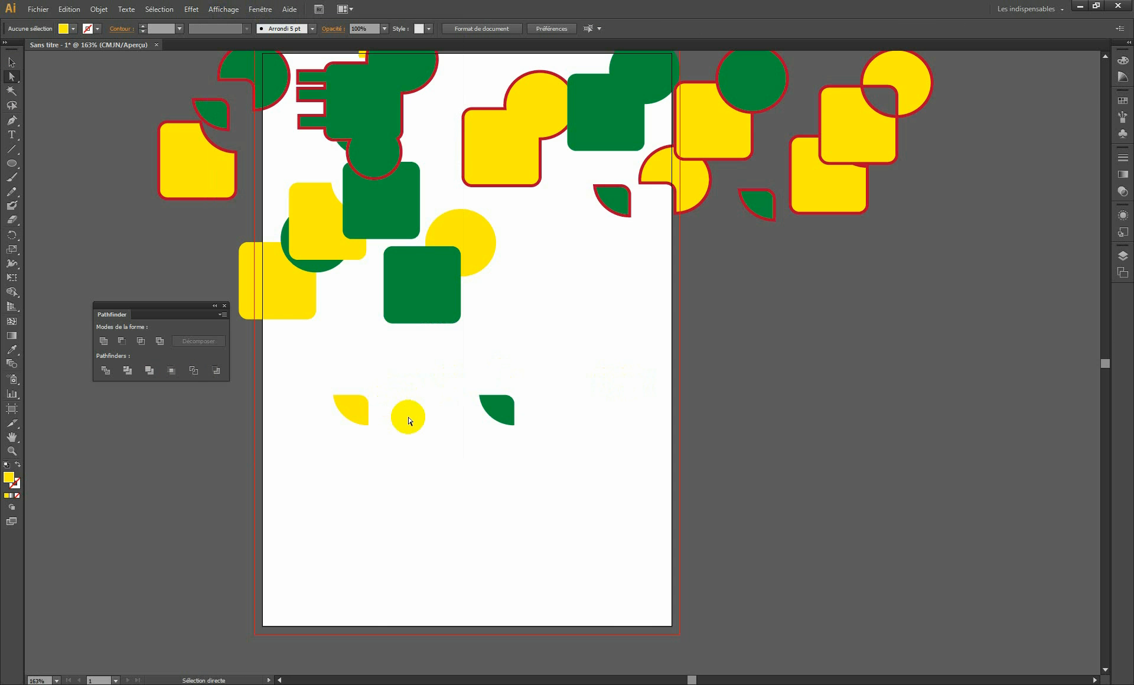
- Fill the empty remainder of the first cropped circle with Magenta CMJN
{"action": "left_click_drag", "start_coordinate": [410, 420], "coordinate": [370, 398]}
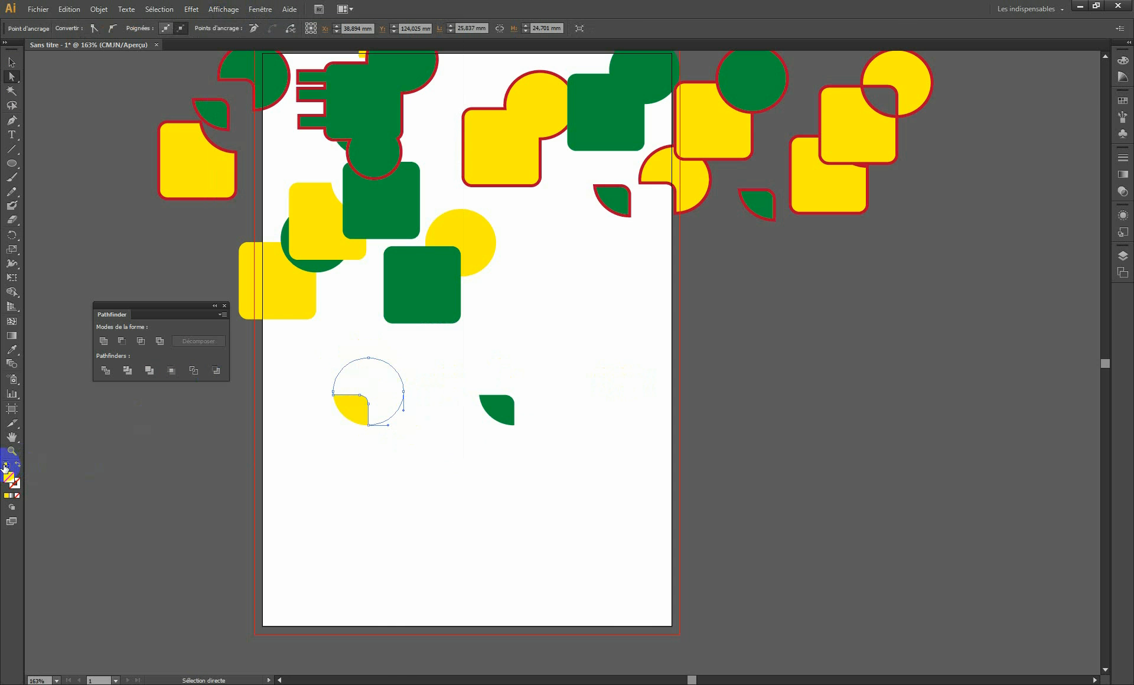
{"action": "left_click", "coordinate": [1122, 100]}
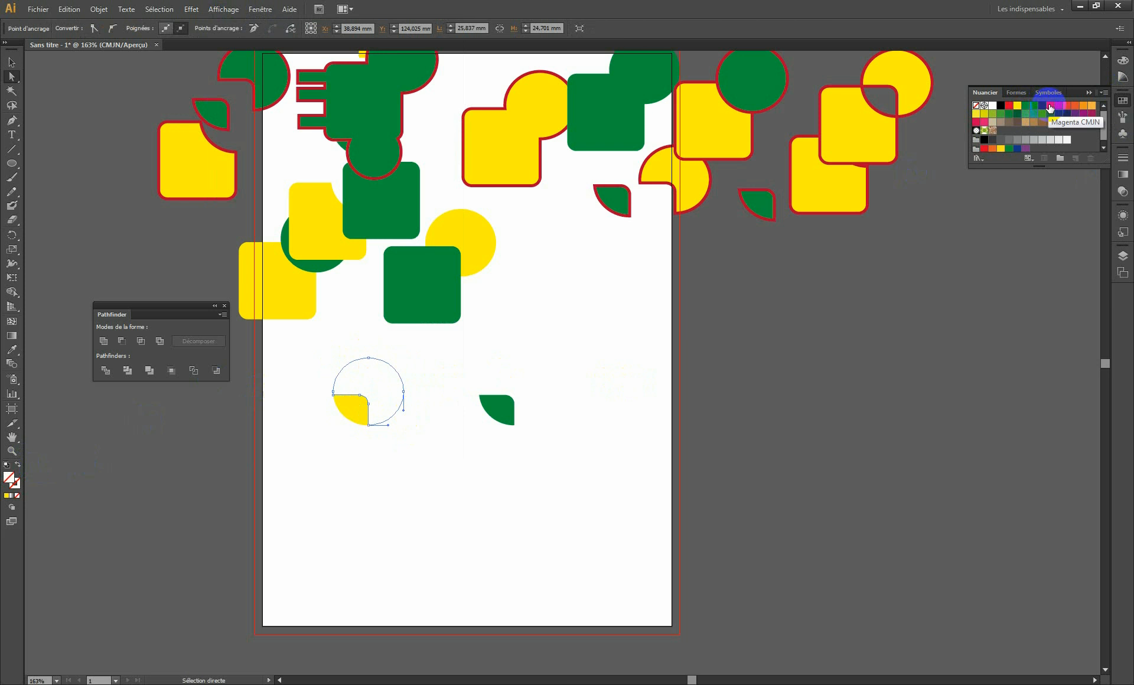
{"action": "left_click", "coordinate": [1050, 106]}
{"action": "left_click", "coordinate": [12, 62]}
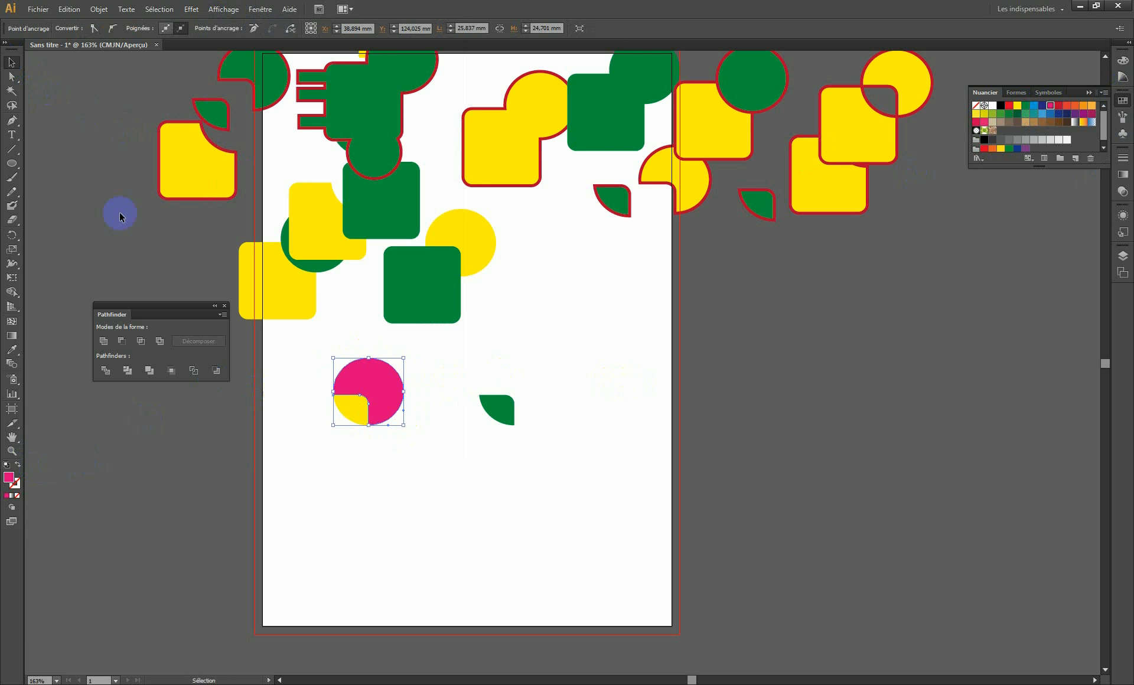
{"action": "left_click", "coordinate": [511, 495]}
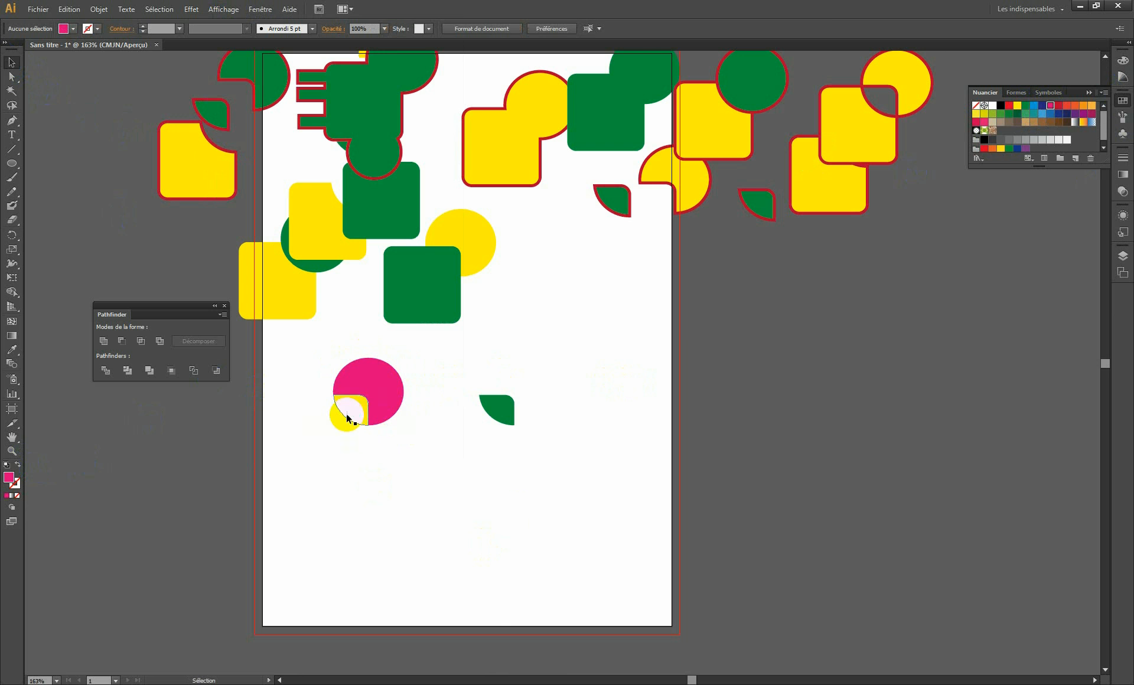
- Move the magenta and yellow circle group slightly down and away from the cropped green shape
{"action": "left_click_drag", "start_coordinate": [346, 413], "coordinate": [384, 391]}
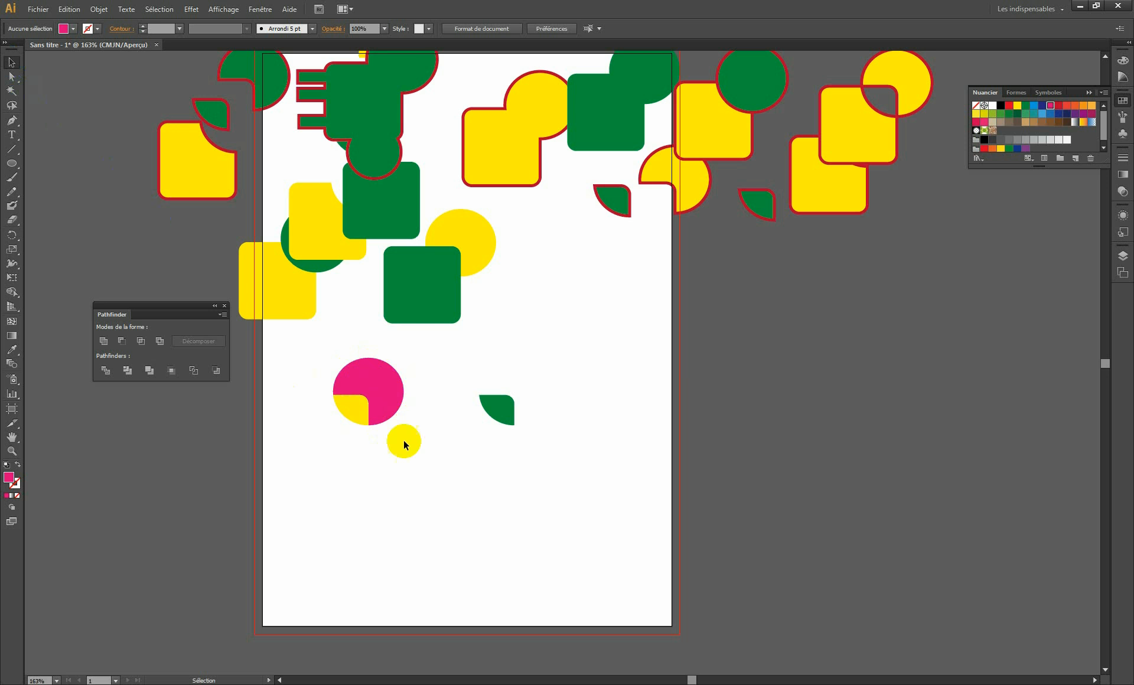
{"action": "left_click", "coordinate": [400, 401]}
{"action": "left_click_drag", "start_coordinate": [387, 406], "coordinate": [358, 415]}
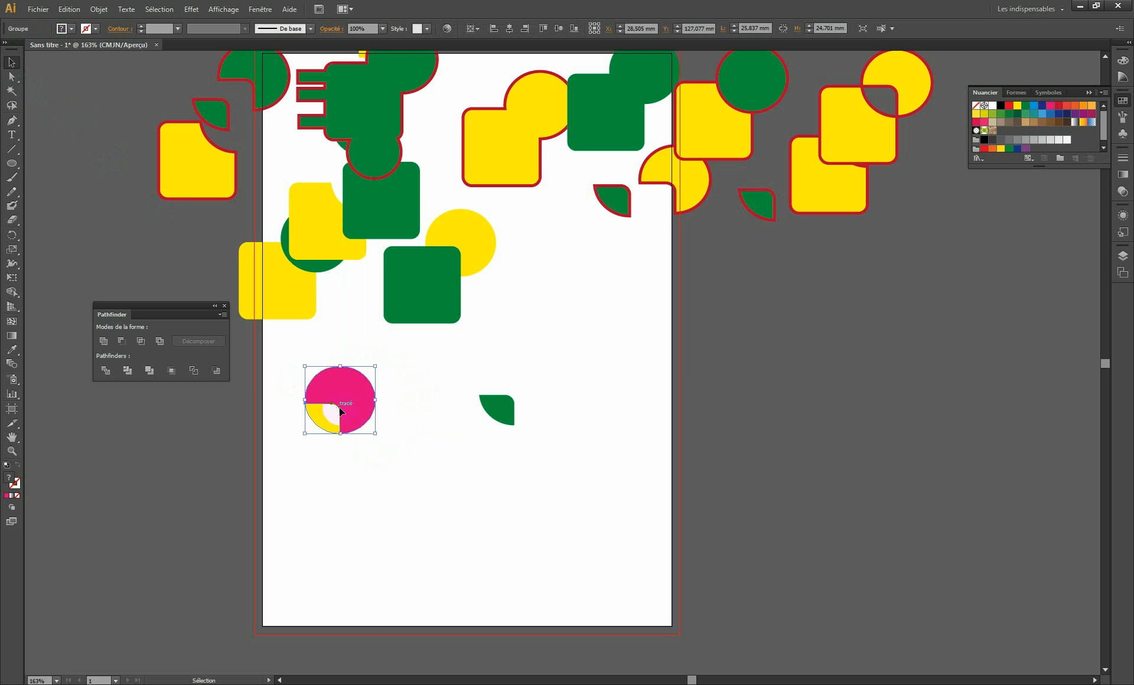
{"action": "mouse_move", "coordinate": [344, 410]}
{"action": "left_mouse_down"}
{"action": "mouse_move", "coordinate": [308, 402]}
{"action": "mouse_move", "coordinate": [340, 398]}
{"action": "left_mouse_up"}
{"action": "left_click", "coordinate": [465, 360]}
- Fill the empty remainder of the second cropped shape's square with the yellow swatch
{"action": "left_click", "coordinate": [497, 407]}
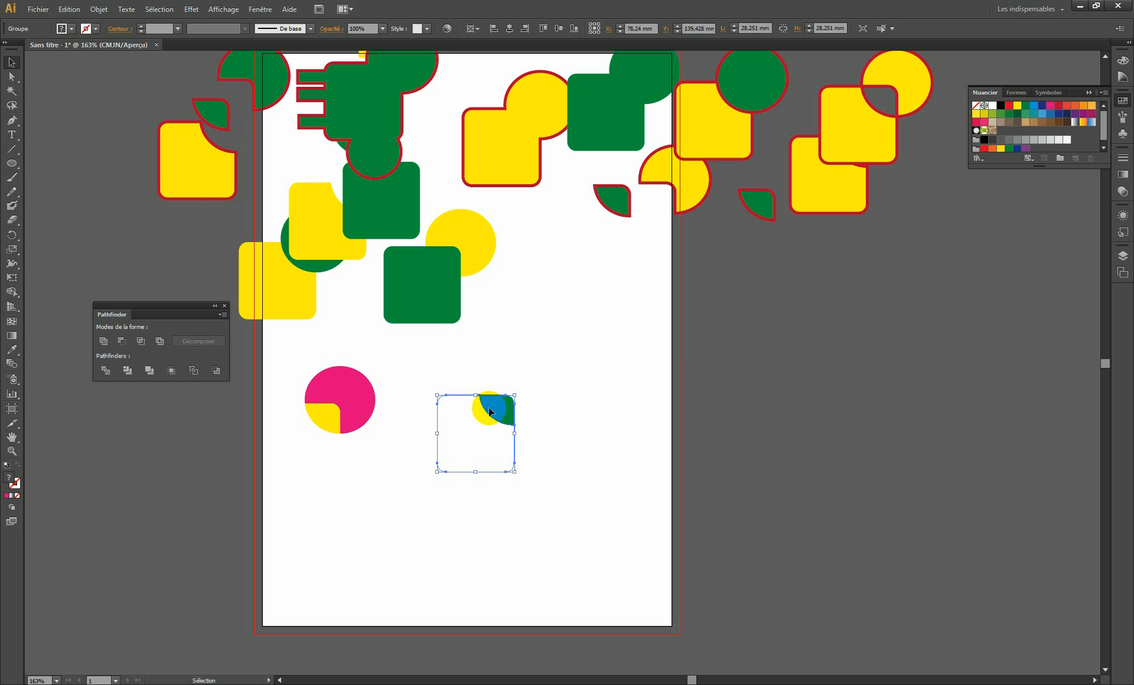
{"action": "key", "text": "a"}
{"action": "left_click", "coordinate": [539, 361]}
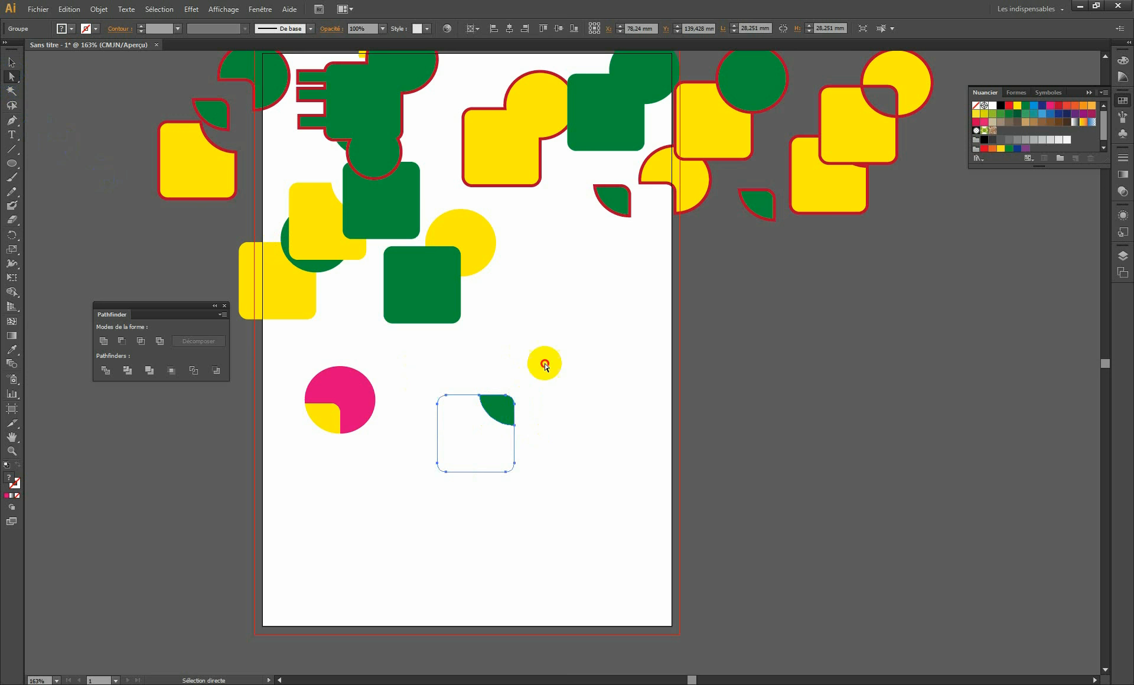
{"action": "left_click", "coordinate": [502, 470]}
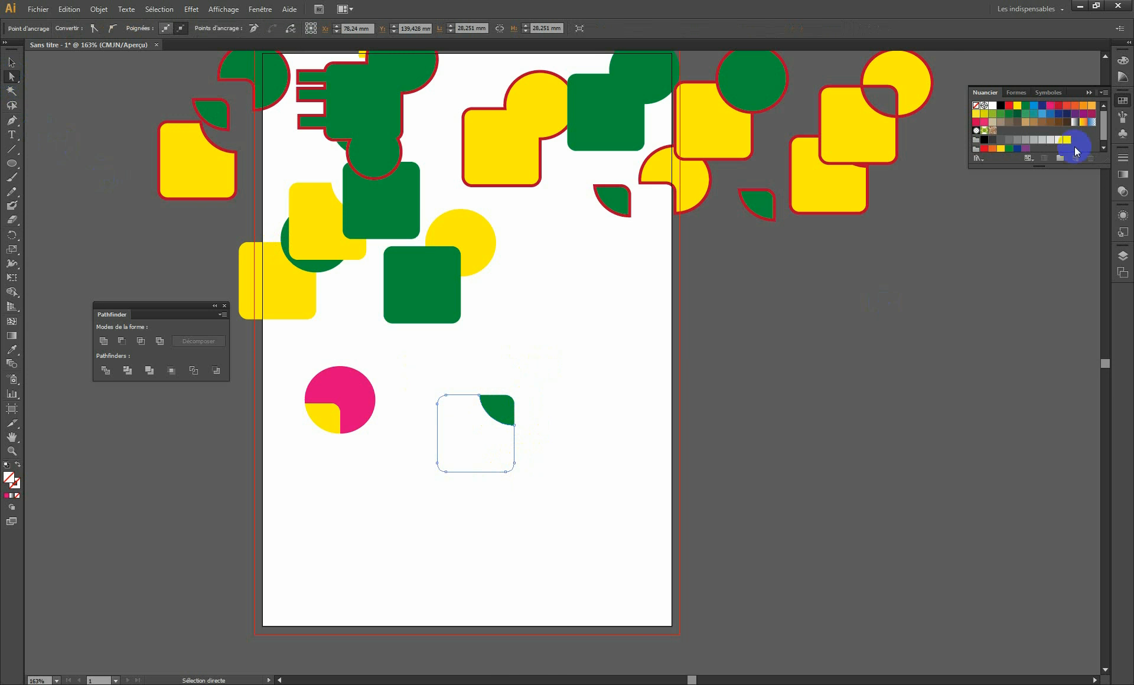
{"action": "left_click", "coordinate": [1018, 107]}
{"action": "left_click", "coordinate": [12, 61]}
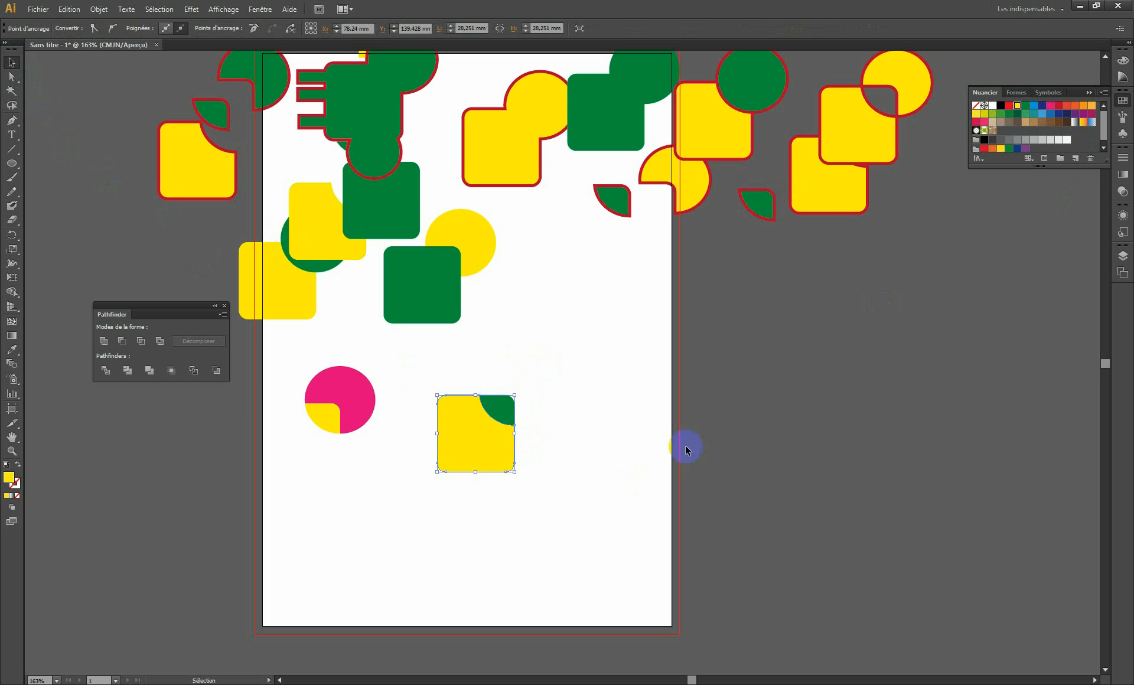
{"action": "left_click", "coordinate": [579, 408]}
- Move both cropped groups up the artboard and duplicate the original square and circle pair into the empty area below
{"action": "left_click_drag", "start_coordinate": [327, 430], "coordinate": [477, 296]}
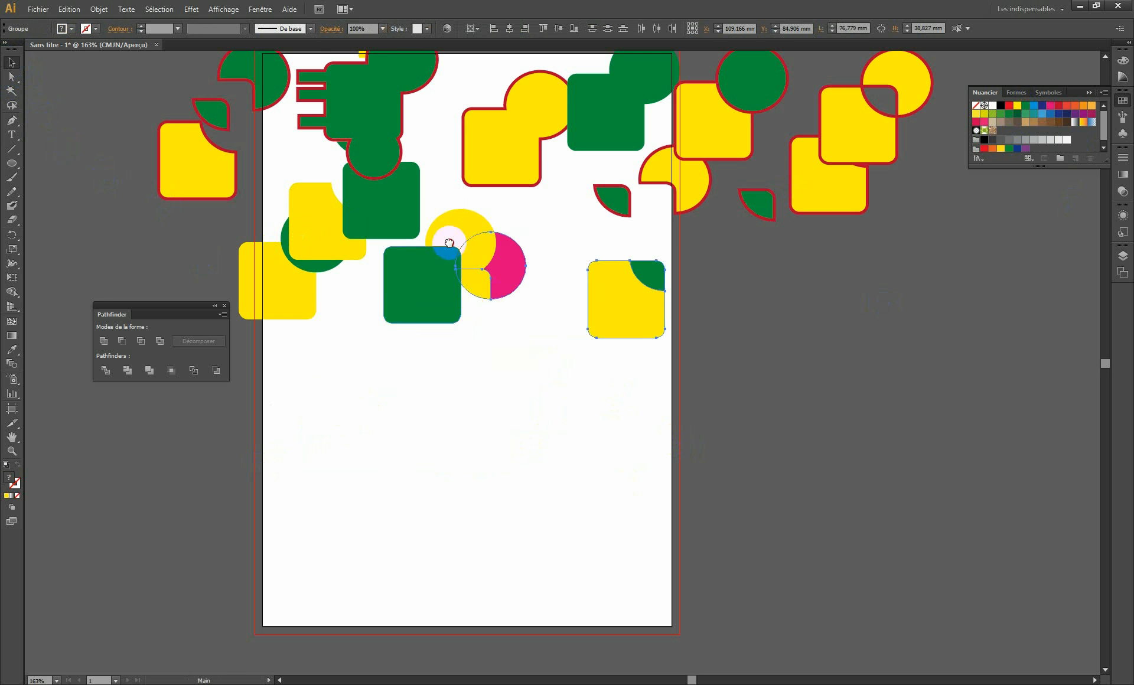
{"action": "left_click_drag", "start_coordinate": [449, 243], "coordinate": [447, 400]}
{"action": "left_click", "coordinate": [382, 134]}
{"action": "left_click_drag", "start_coordinate": [377, 116], "coordinate": [397, 562]}
{"action": "scroll", "coordinate": [476, 514], "scroll_direction": "down", "scroll_amount": 3}
- Apply the Outline pathfinder to the duplicated square and circle pair, and inspect the resulting thin paths at 300%
{"action": "left_click", "coordinate": [179, 377]}
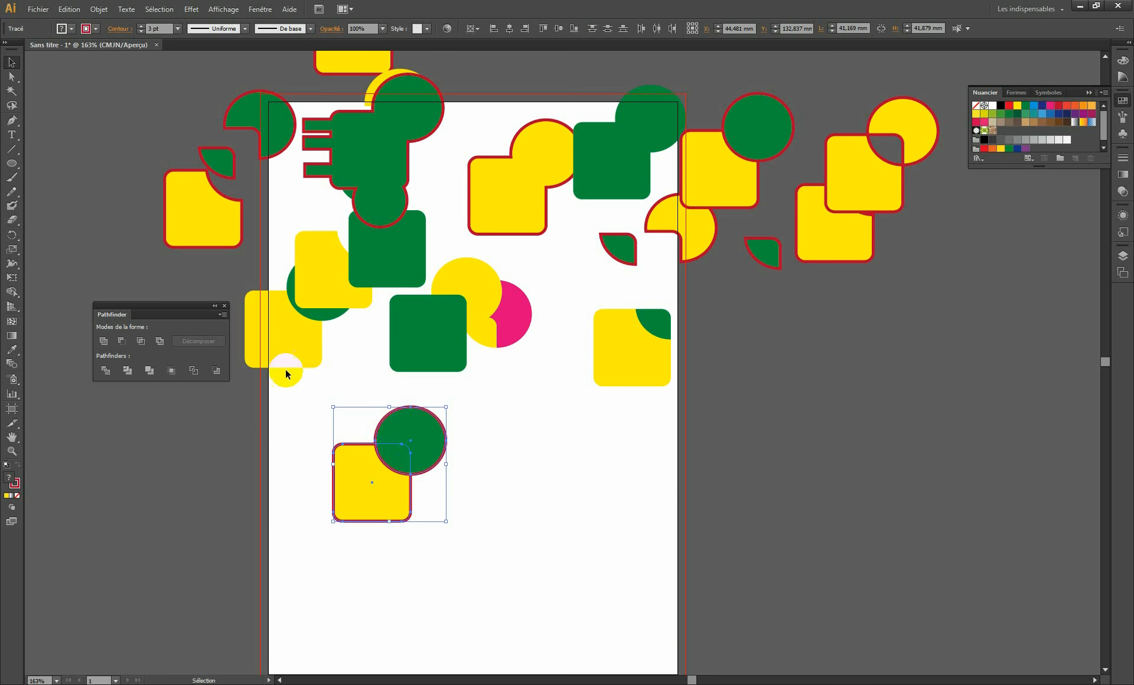
{"action": "left_click", "coordinate": [193, 370]}
{"action": "left_click", "coordinate": [512, 470]}
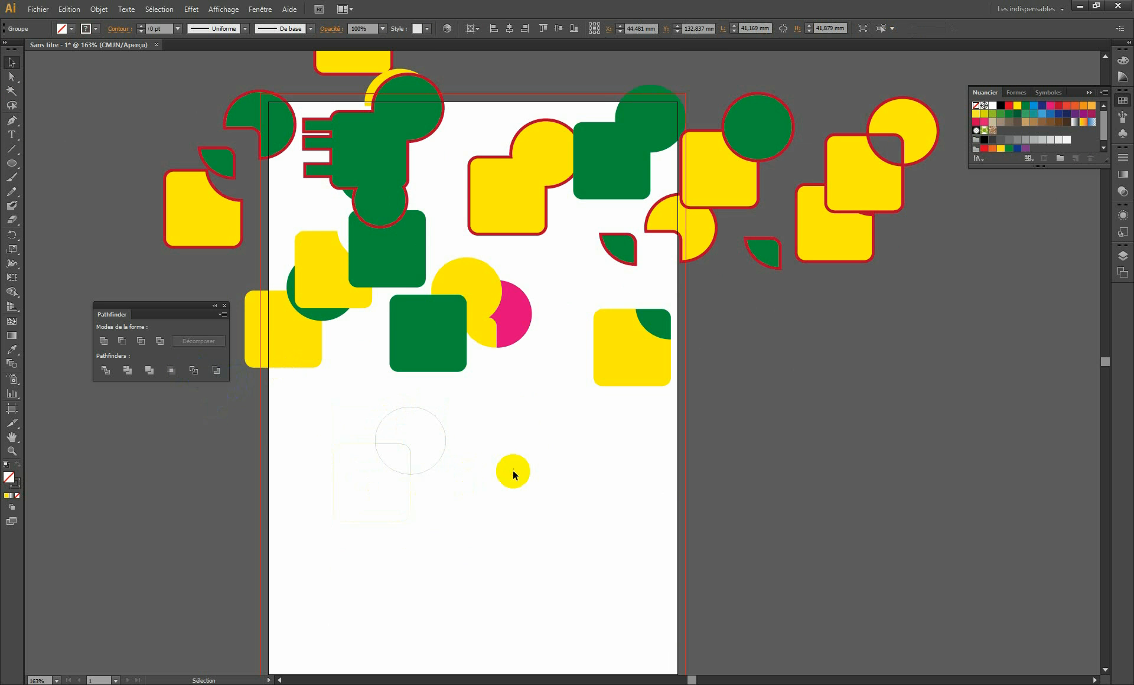
{"action": "key", "text": "z"}
{"action": "left_click", "coordinate": [418, 469]}
{"action": "left_click", "coordinate": [423, 475], "text": "ctrl"}
{"action": "left_click_drag", "start_coordinate": [715, 271], "coordinate": [491, 476]}
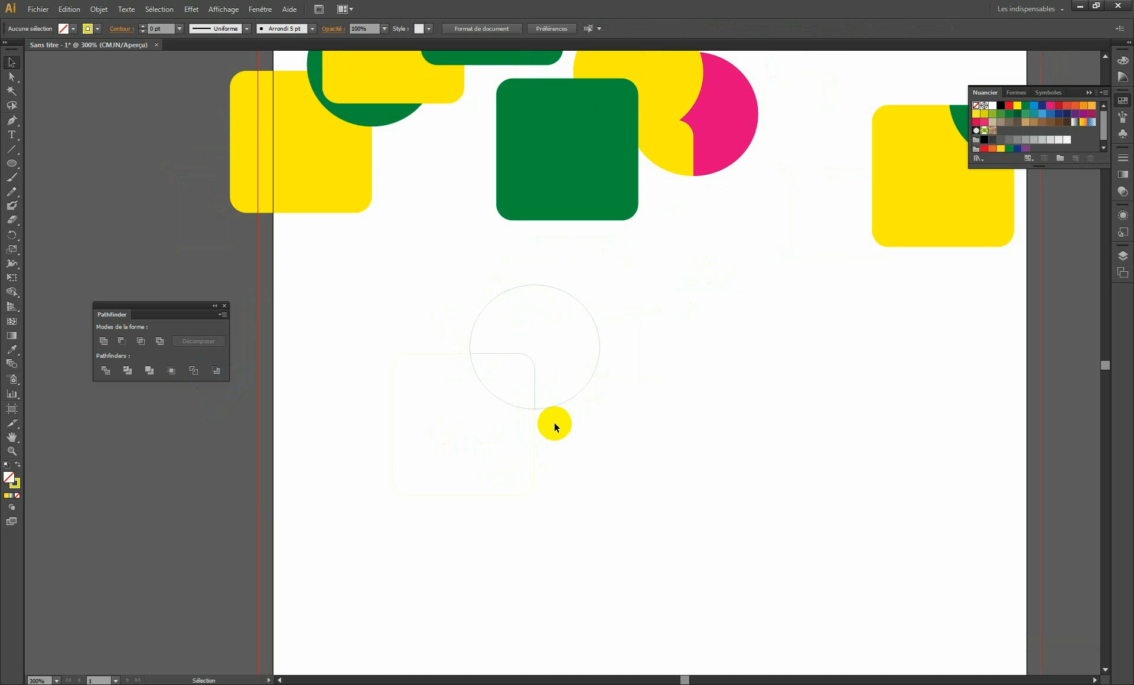
- Try moving the outlined group as a whole, undo the move, and briefly enter its isolation mode
{"action": "left_click_drag", "start_coordinate": [424, 357], "coordinate": [366, 387]}
{"action": "key", "text": "ctrl+z"}
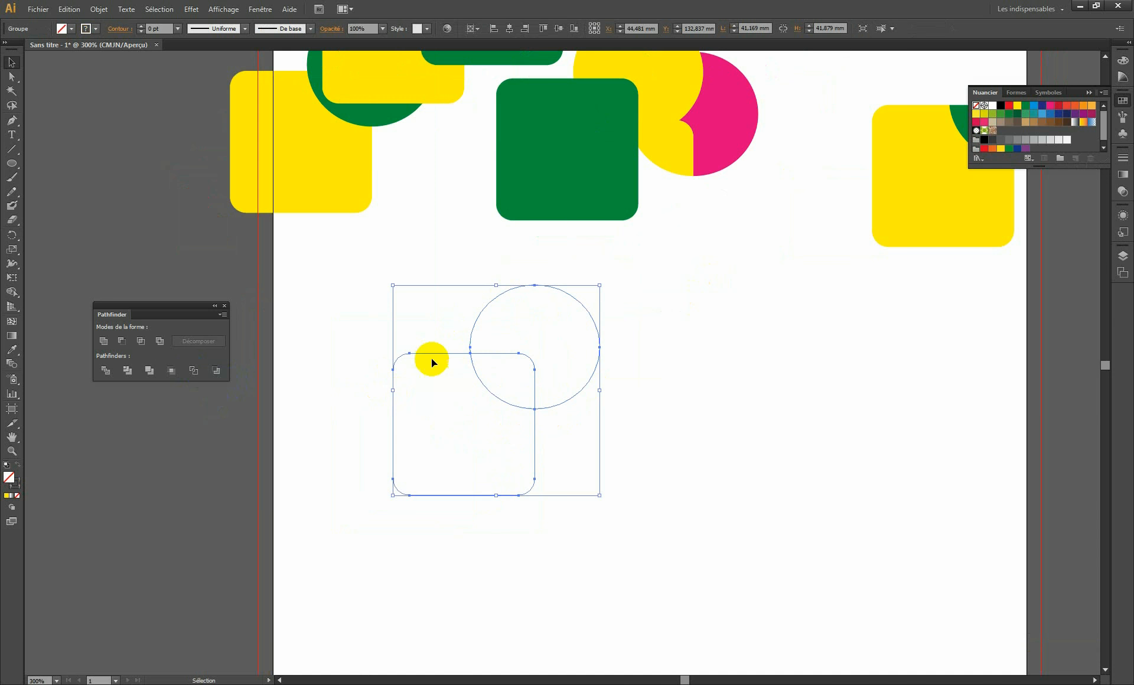
{"action": "double_click", "coordinate": [434, 353]}
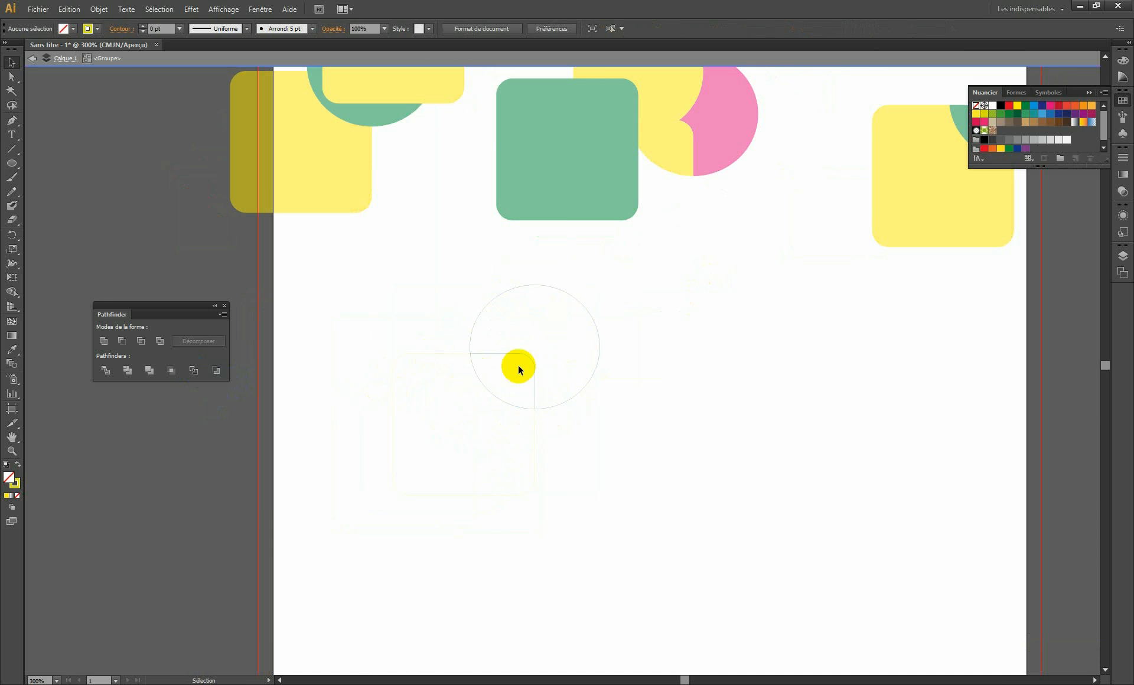
{"action": "double_click", "coordinate": [505, 319]}
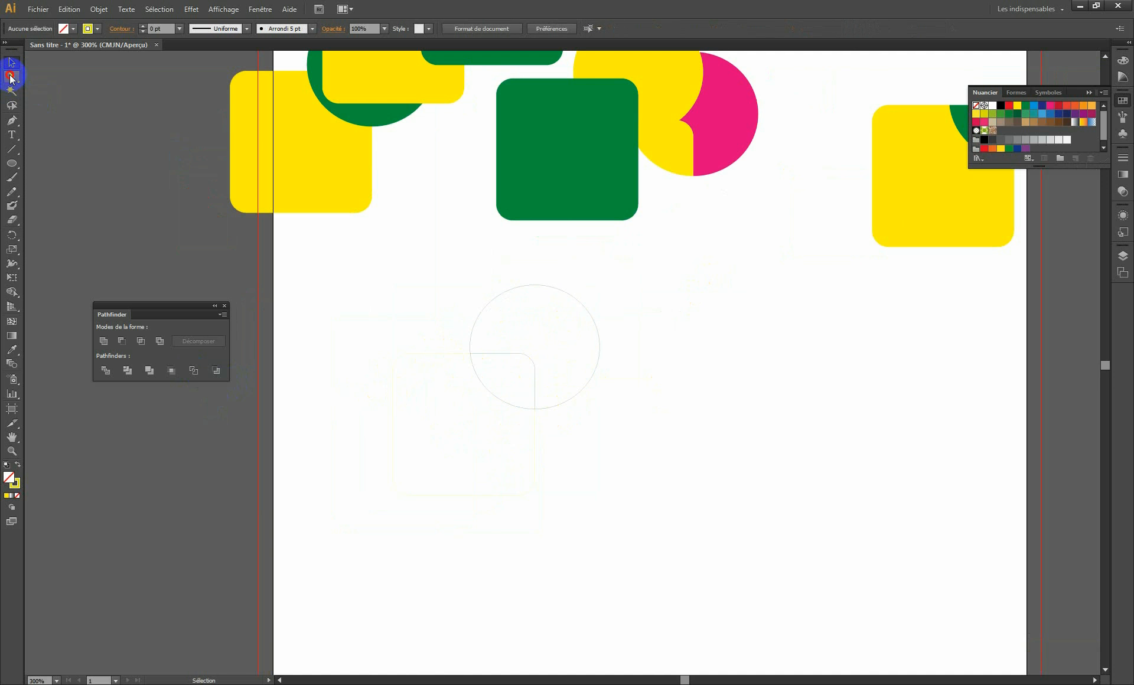
- Try pulling a segment of the square's open outline away with the Direct Selection tool, and undo the change
{"action": "left_click_drag", "start_coordinate": [12, 76], "coordinate": [59, 85]}
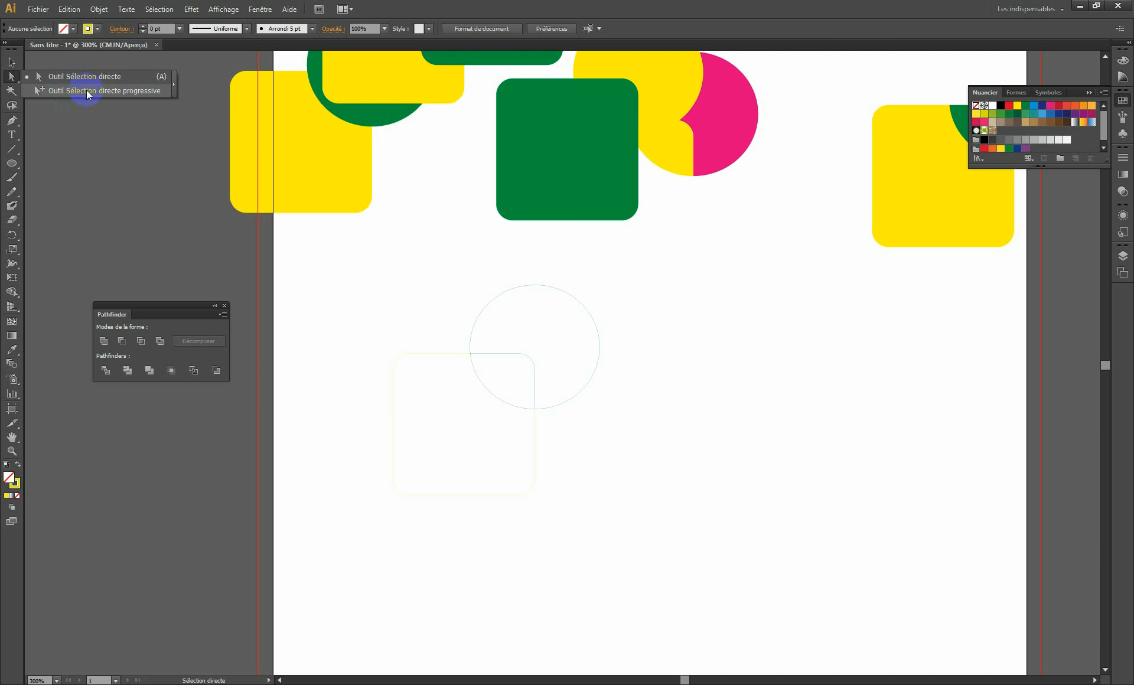
{"action": "left_click_drag", "start_coordinate": [86, 94], "coordinate": [72, 74]}
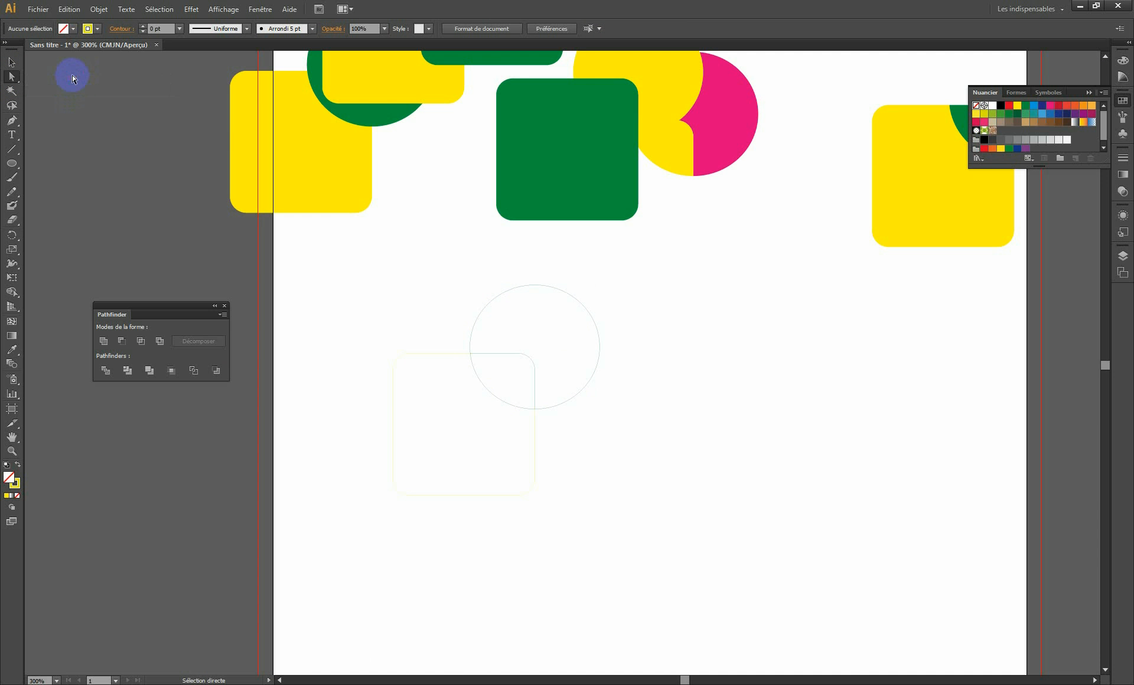
{"action": "left_click_drag", "start_coordinate": [443, 353], "coordinate": [372, 381]}
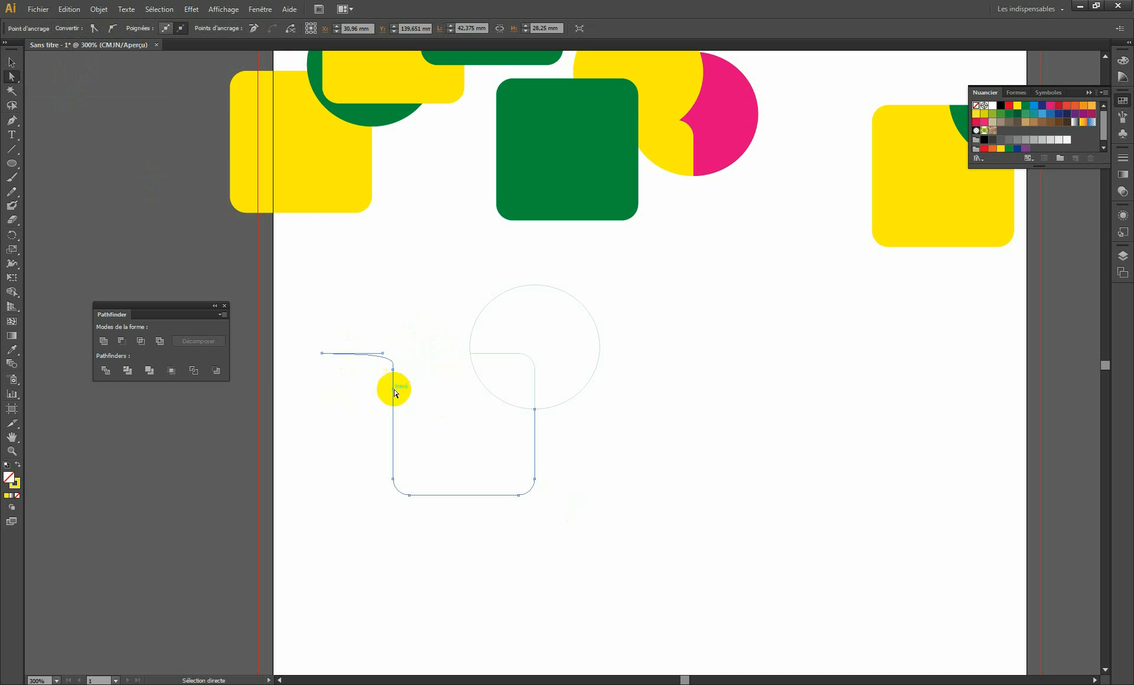
{"action": "key", "text": "ctrl+z"}
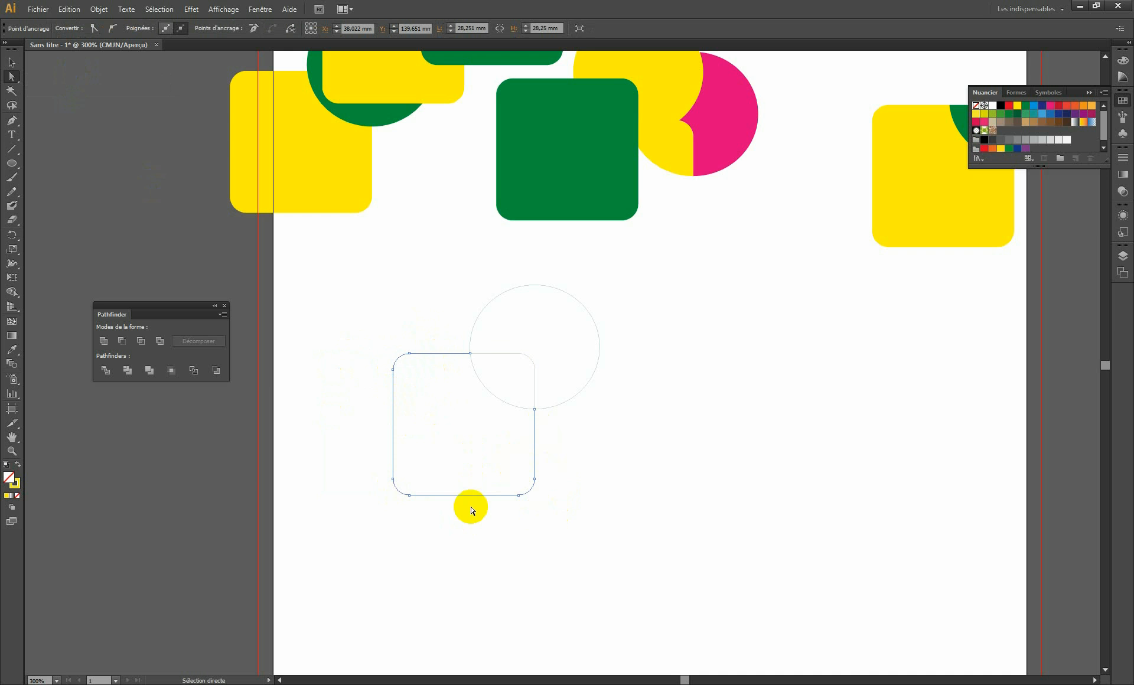
- Try pulling the square's open outline and the circle's arc apart with the Group Selection tool, and undo both moves
{"action": "left_click", "coordinate": [12, 77]}
{"action": "left_click_drag", "start_coordinate": [12, 77], "coordinate": [108, 91]}
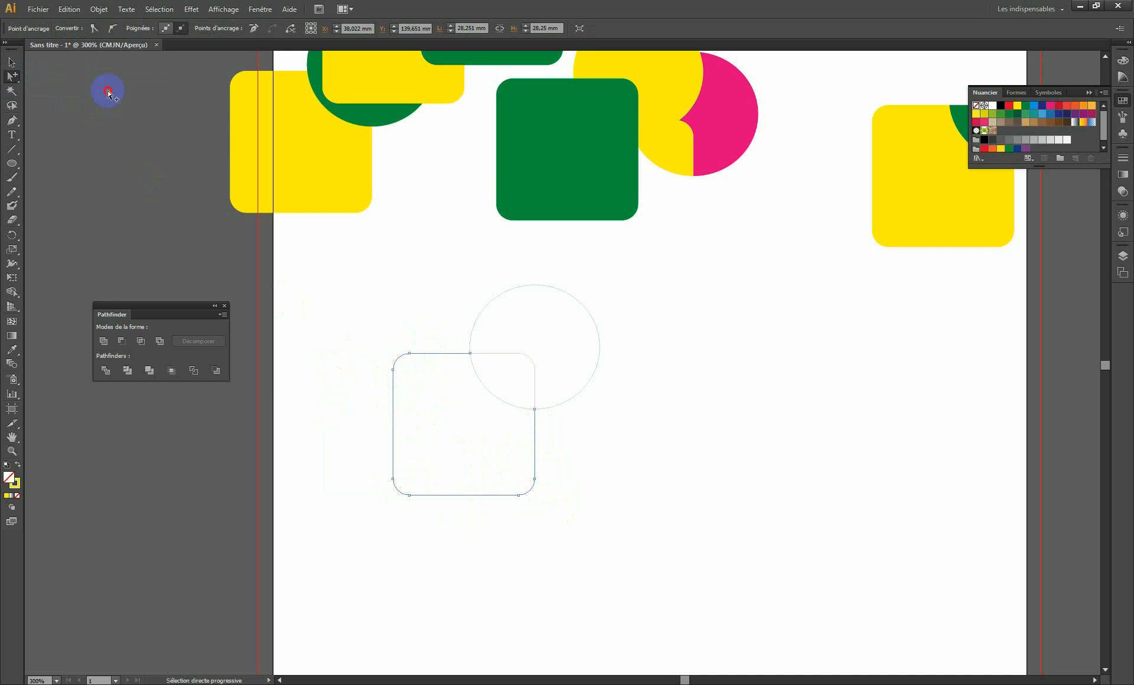
{"action": "left_click_drag", "start_coordinate": [435, 354], "coordinate": [352, 397]}
{"action": "left_click_drag", "start_coordinate": [595, 374], "coordinate": [698, 364]}
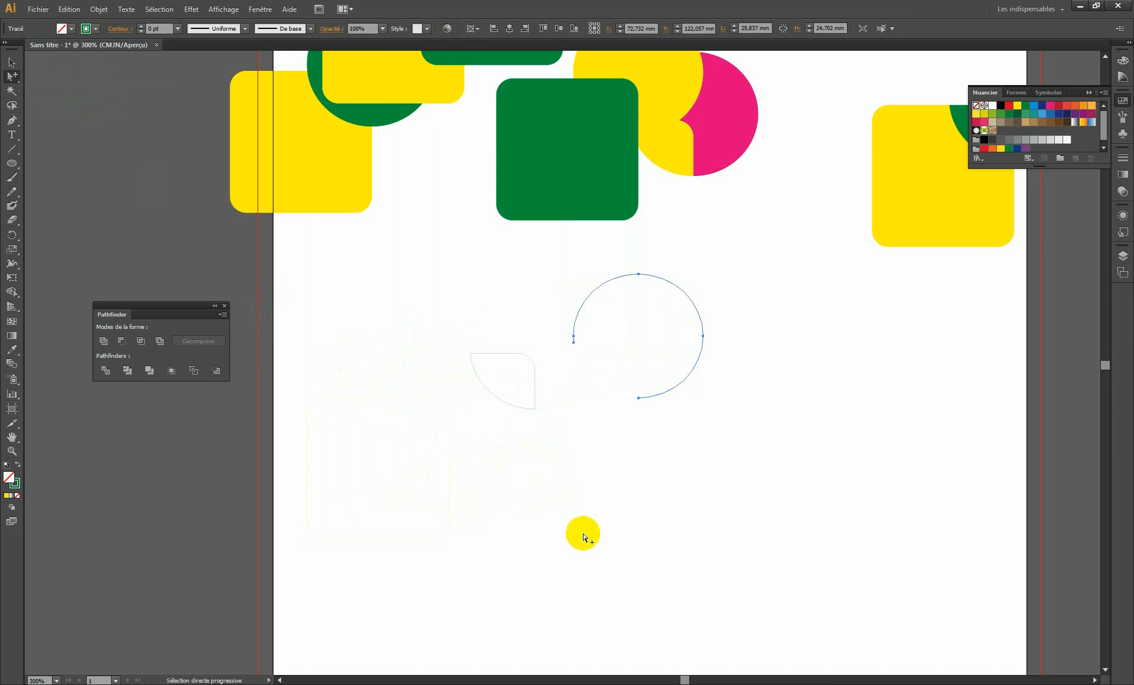
{"action": "key", "text": "ctrl+z"}
{"action": "key", "text": "ctrl+z"}
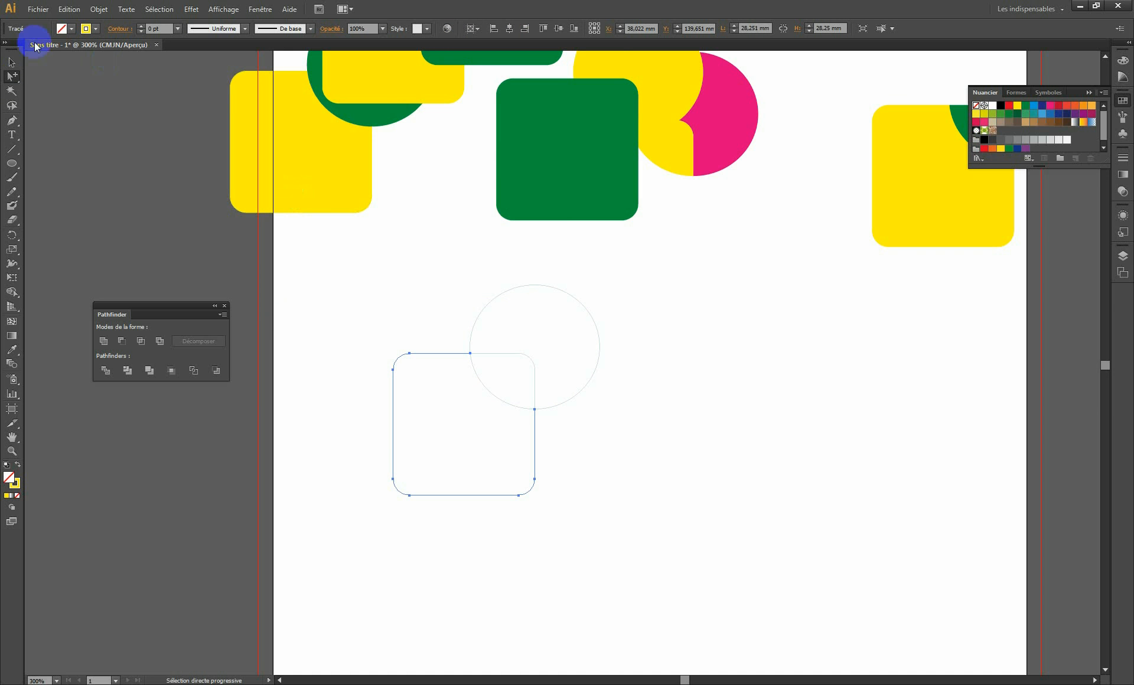
- Isolate the outlined group and pull its segments apart: the square's outline, the circle's outer arc and both edges of the overlap
{"action": "left_click", "coordinate": [13, 61]}
{"action": "left_click", "coordinate": [333, 219]}
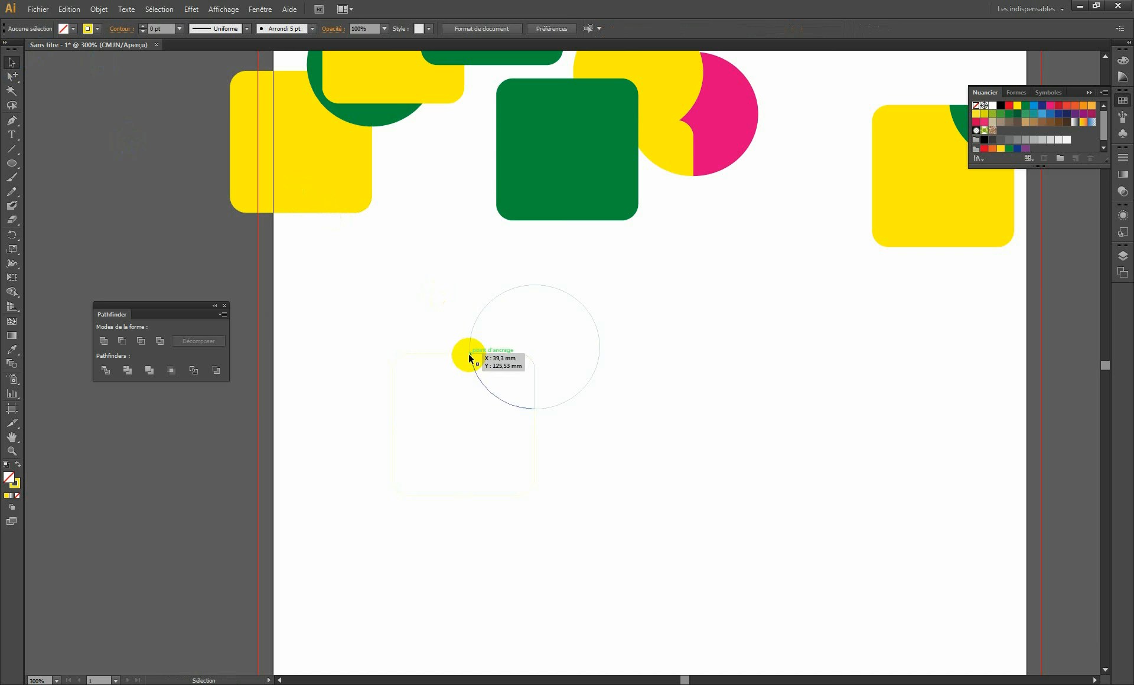
{"action": "double_click", "coordinate": [469, 357]}
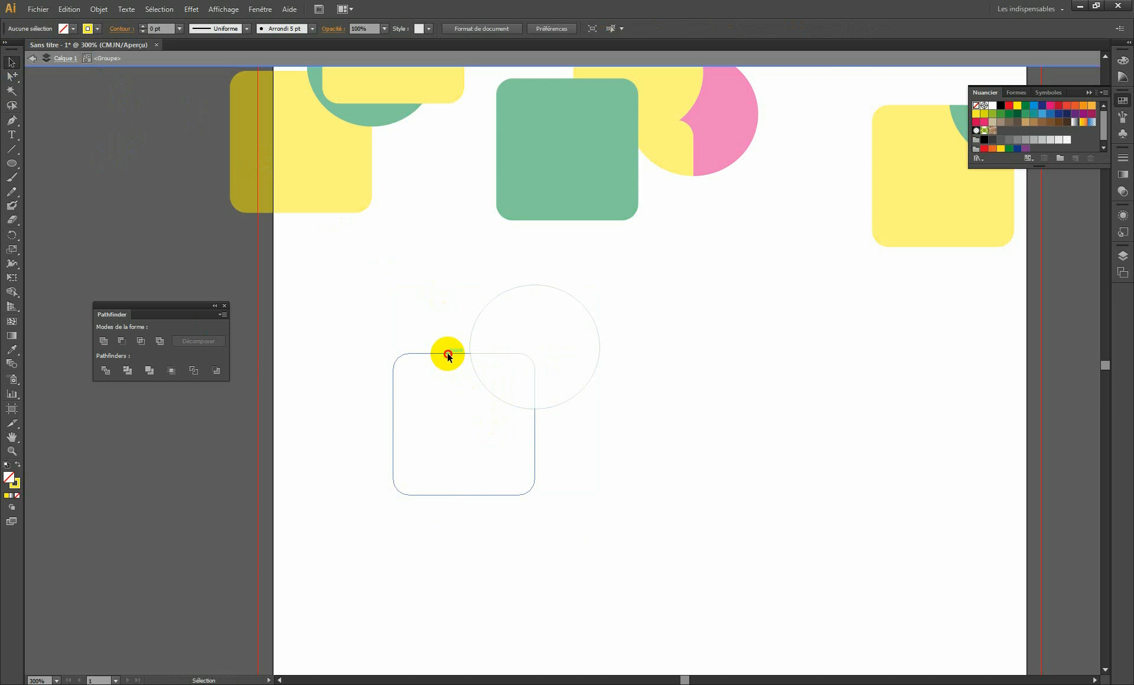
{"action": "left_click", "coordinate": [448, 355]}
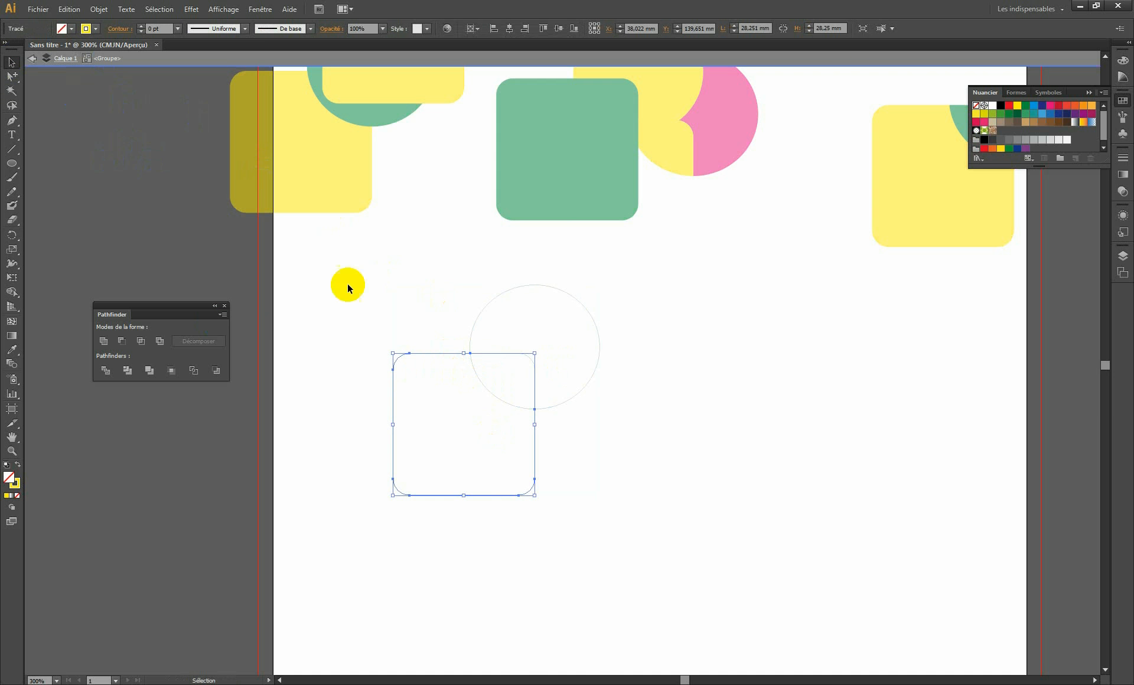
{"action": "left_click_drag", "start_coordinate": [440, 352], "coordinate": [374, 389]}
{"action": "left_click_drag", "start_coordinate": [584, 386], "coordinate": [698, 390]}
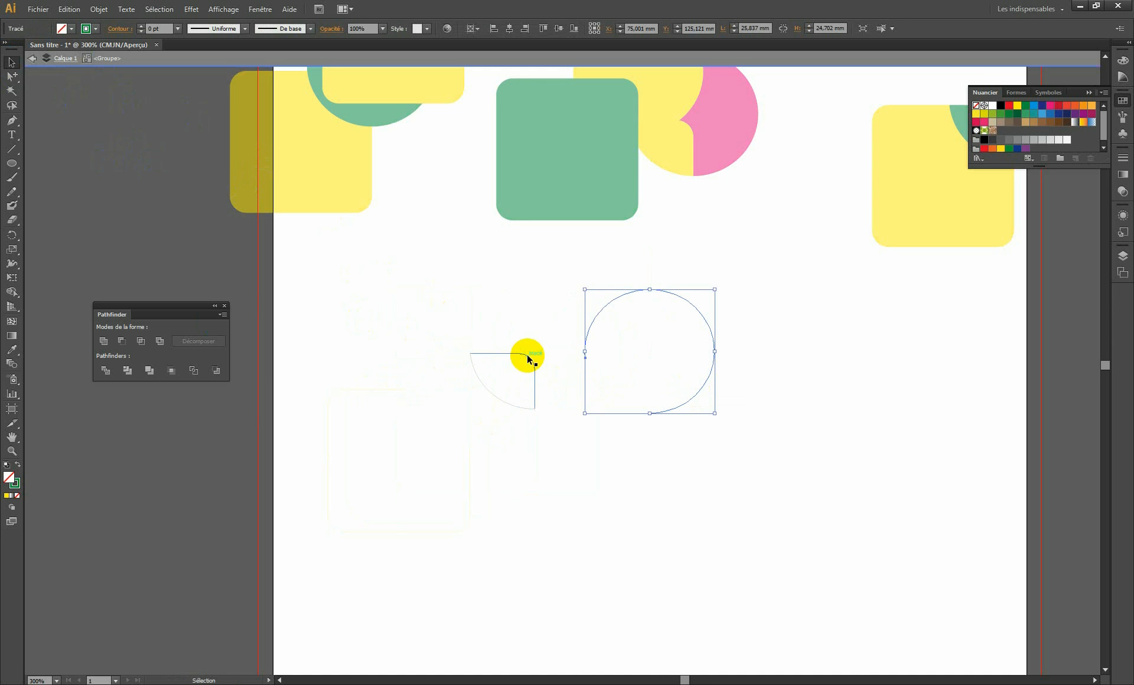
{"action": "left_click", "coordinate": [545, 298]}
{"action": "left_click_drag", "start_coordinate": [508, 403], "coordinate": [552, 476]}
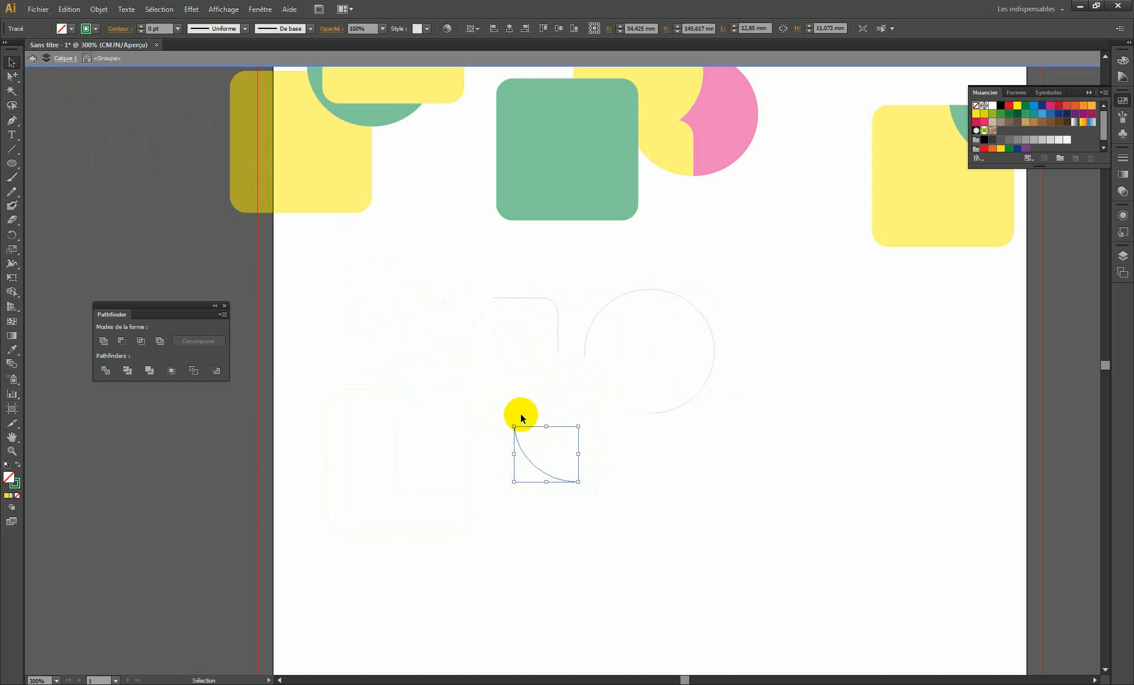
- Undo all the segment moves in the outlined group and leave isolation mode
{"action": "key", "text": "ctrl+z"}
{"action": "key", "text": "ctrl+z"}
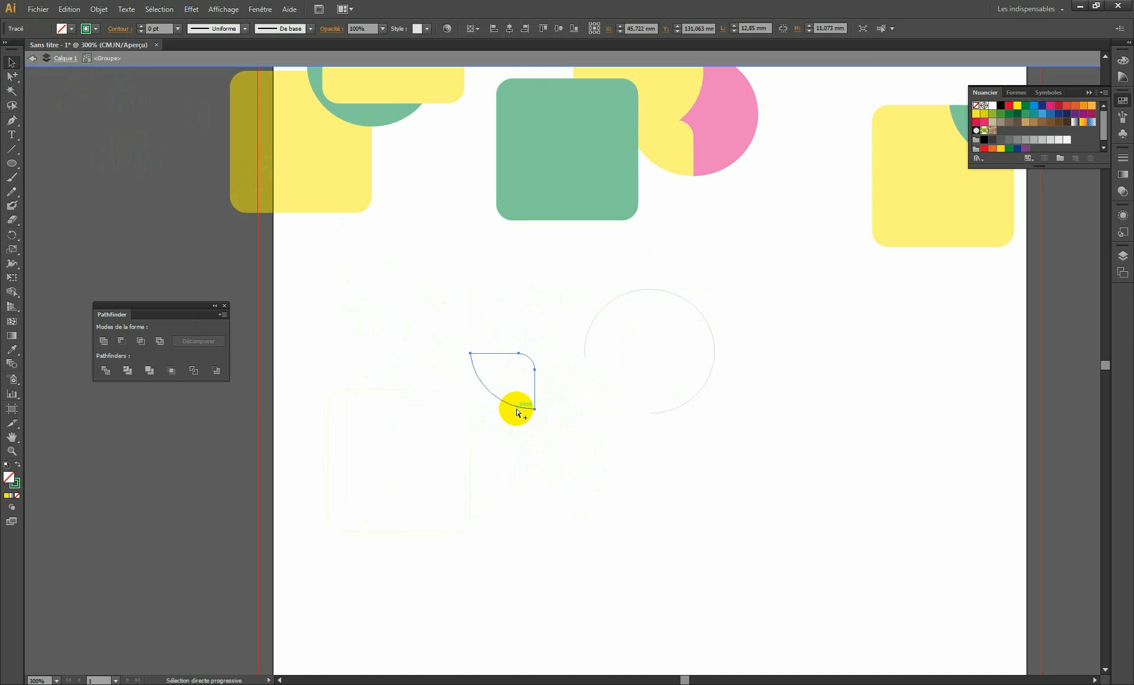
{"action": "key", "text": "ctrl+z"}
{"action": "key", "text": "ctrl+z"}
{"action": "key", "text": "ctrl+z"}
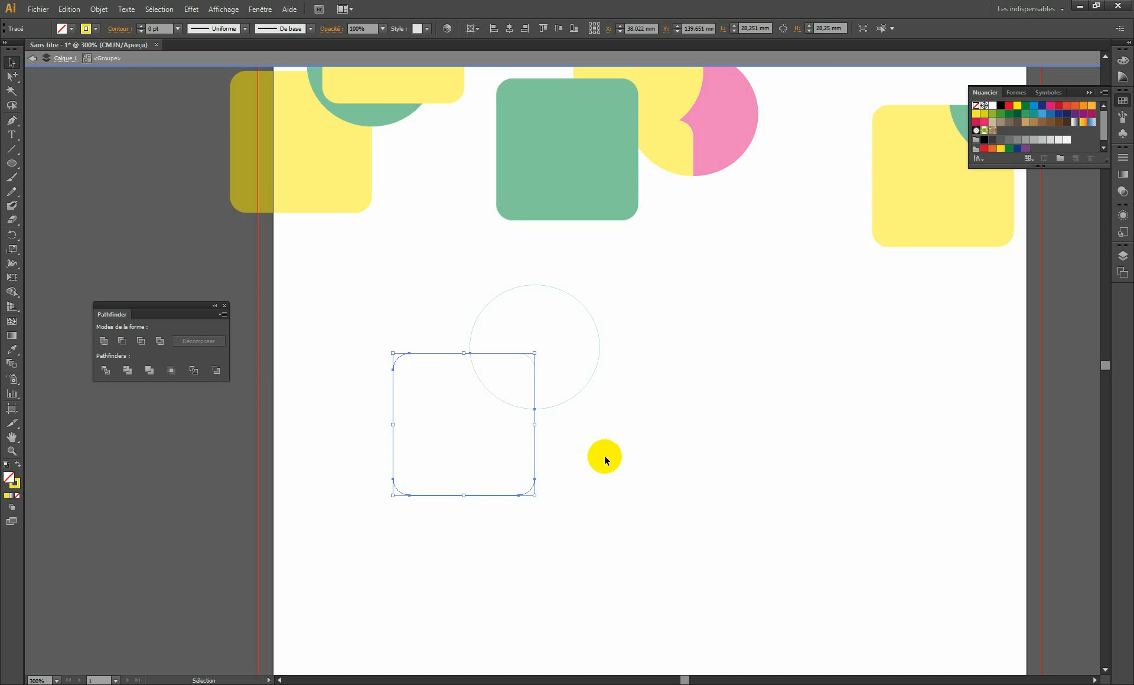
{"action": "left_click", "coordinate": [612, 437]}
{"action": "left_click", "coordinate": [611, 437]}
- Move the outlined group off the artboard and duplicate the original square and circle pair into the empty lower area
{"action": "key", "text": "space"}
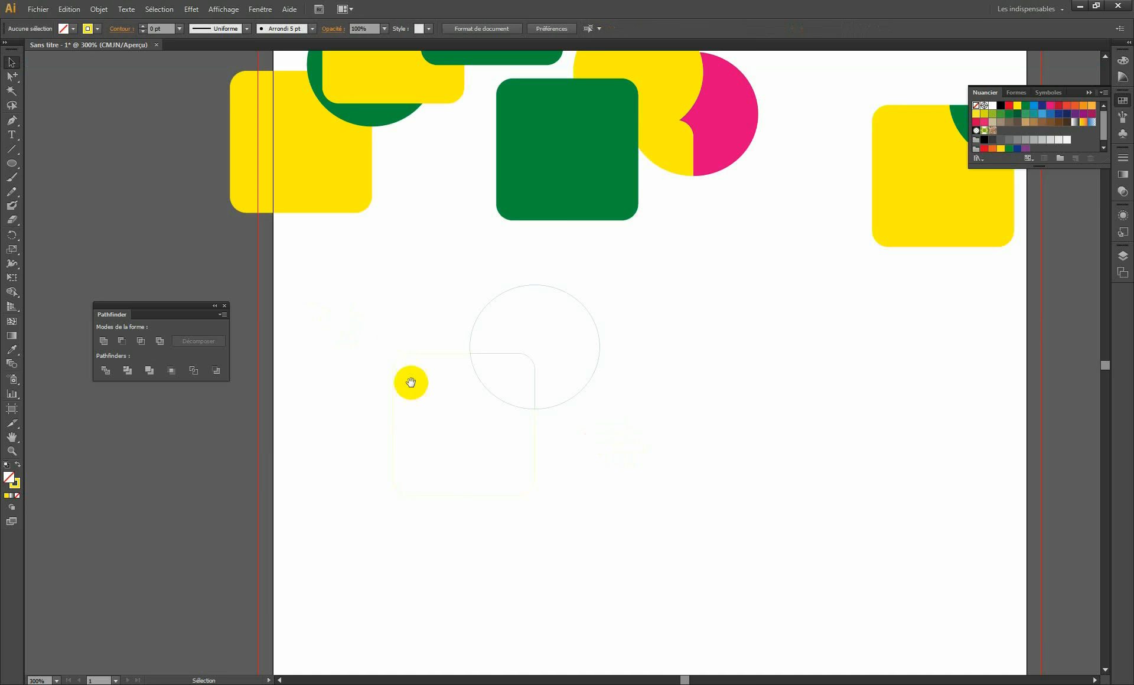
{"action": "left_click_drag", "start_coordinate": [515, 420], "coordinate": [462, 375]}
{"action": "key", "text": "ctrl+space"}
{"action": "left_click", "coordinate": [490, 281], "text": "ctrl+alt"}
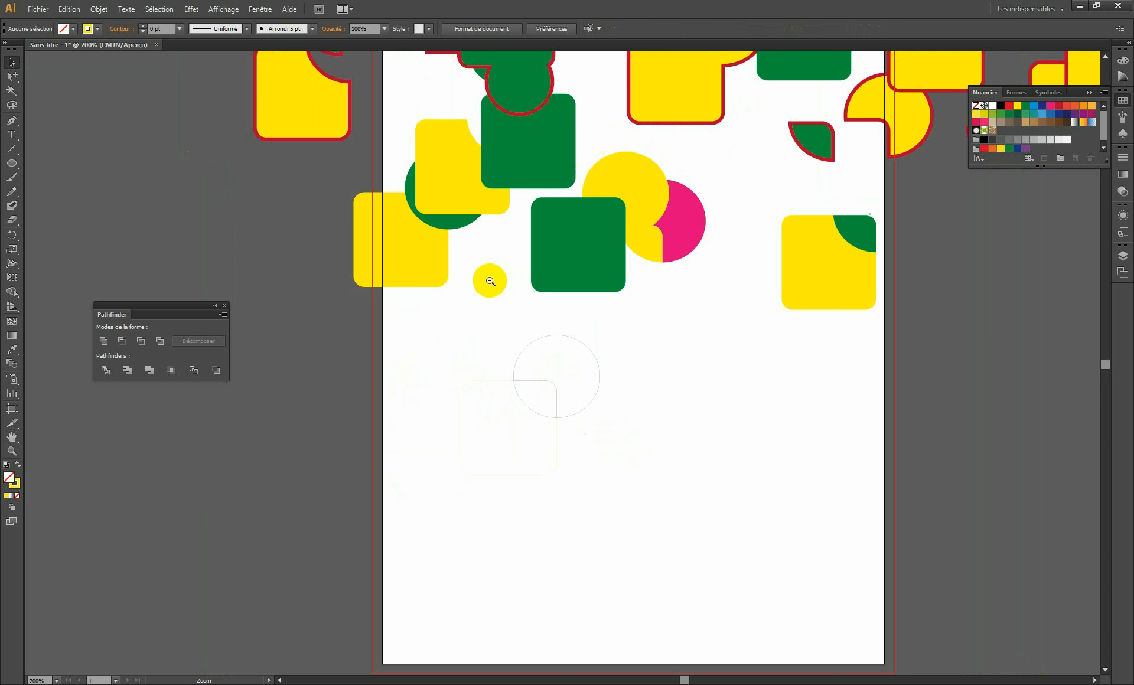
{"action": "left_click", "coordinate": [489, 281], "text": "ctrl+alt"}
{"action": "key", "text": "space"}
{"action": "left_click_drag", "start_coordinate": [571, 294], "coordinate": [525, 349]}
{"action": "left_click_drag", "start_coordinate": [522, 476], "coordinate": [369, 223]}
{"action": "left_click_drag", "start_coordinate": [427, 80], "coordinate": [523, 539]}
{"action": "left_click_drag", "start_coordinate": [586, 559], "coordinate": [595, 451]}
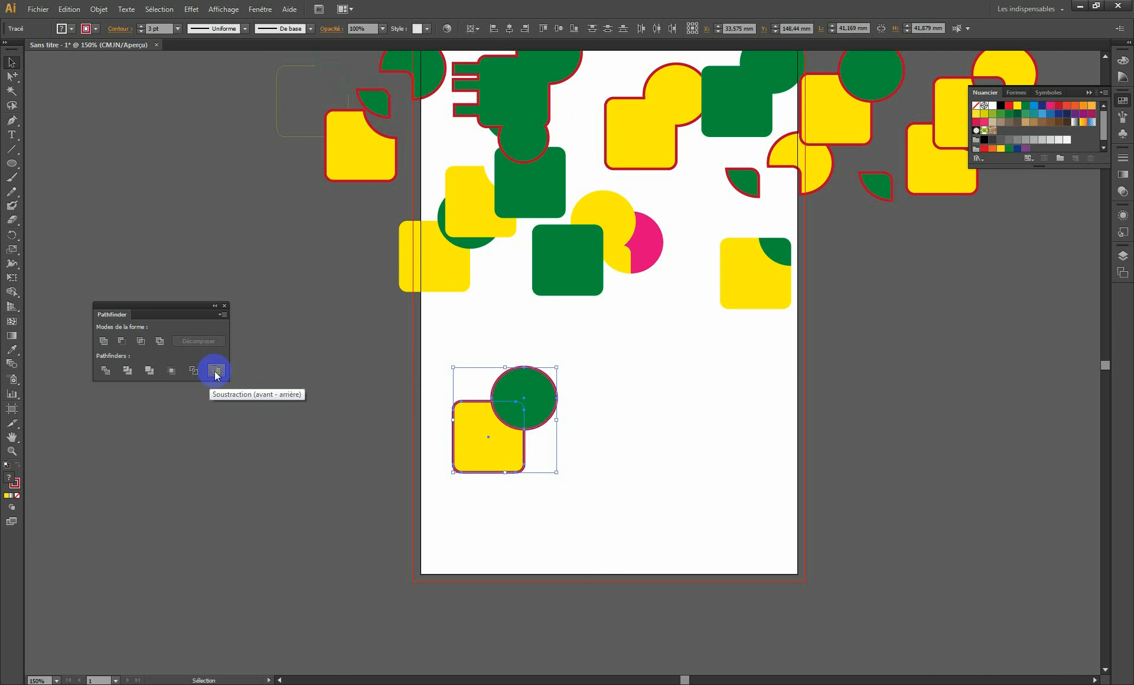
- Duplicate the square and circle pair beside itself and apply the Soustraction (avant - arrière) pathfinder to the copy
{"action": "left_click_drag", "start_coordinate": [523, 440], "coordinate": [668, 440]}
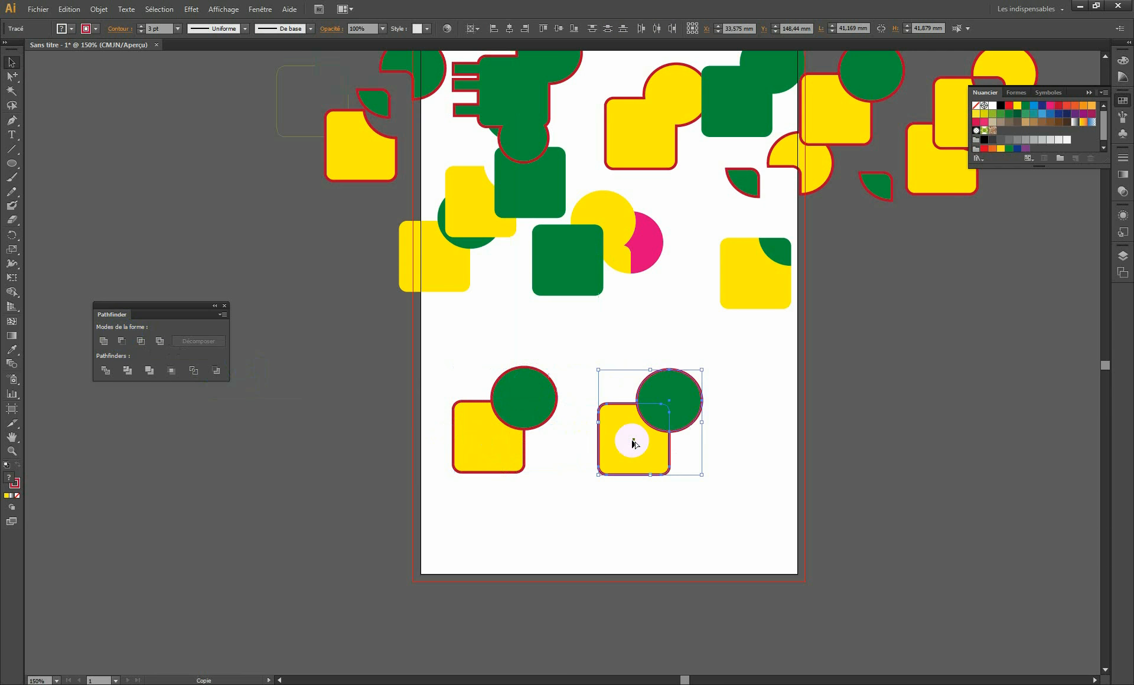
{"action": "left_click", "coordinate": [216, 370]}
- Apply the Soustraction shape mode to the first square and circle pair, compare it with the subtracted copy, and deselect
{"action": "left_click_drag", "start_coordinate": [447, 385], "coordinate": [498, 435]}
{"action": "left_click", "coordinate": [122, 340]}
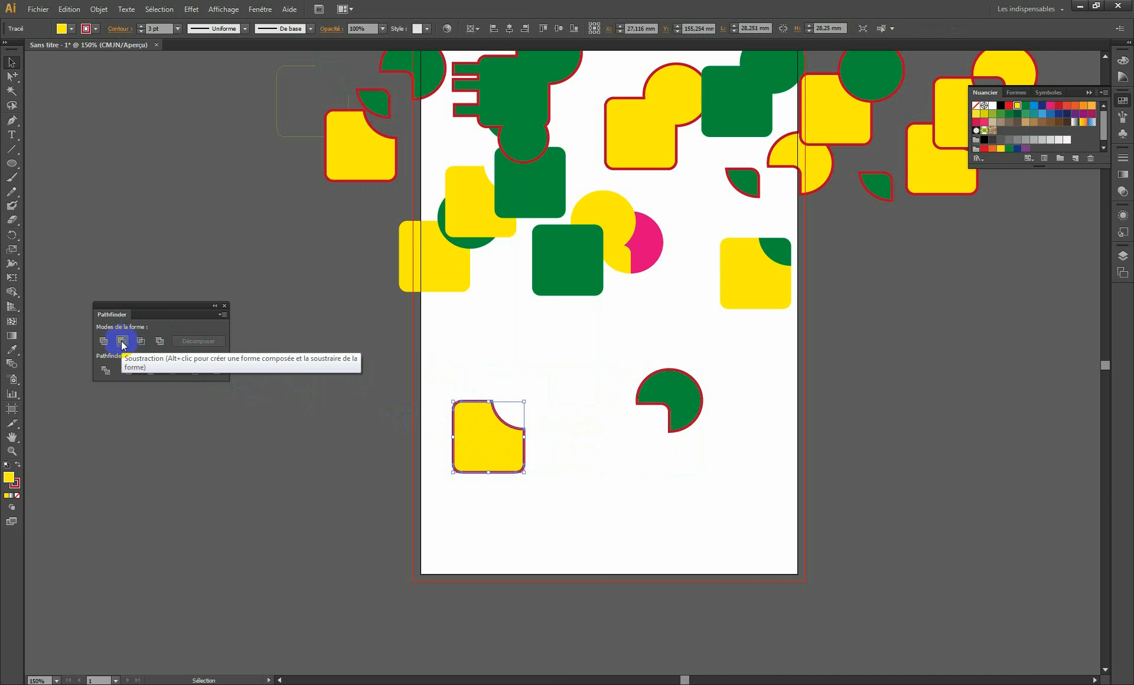
{"action": "left_click_drag", "start_coordinate": [678, 419], "coordinate": [638, 426]}
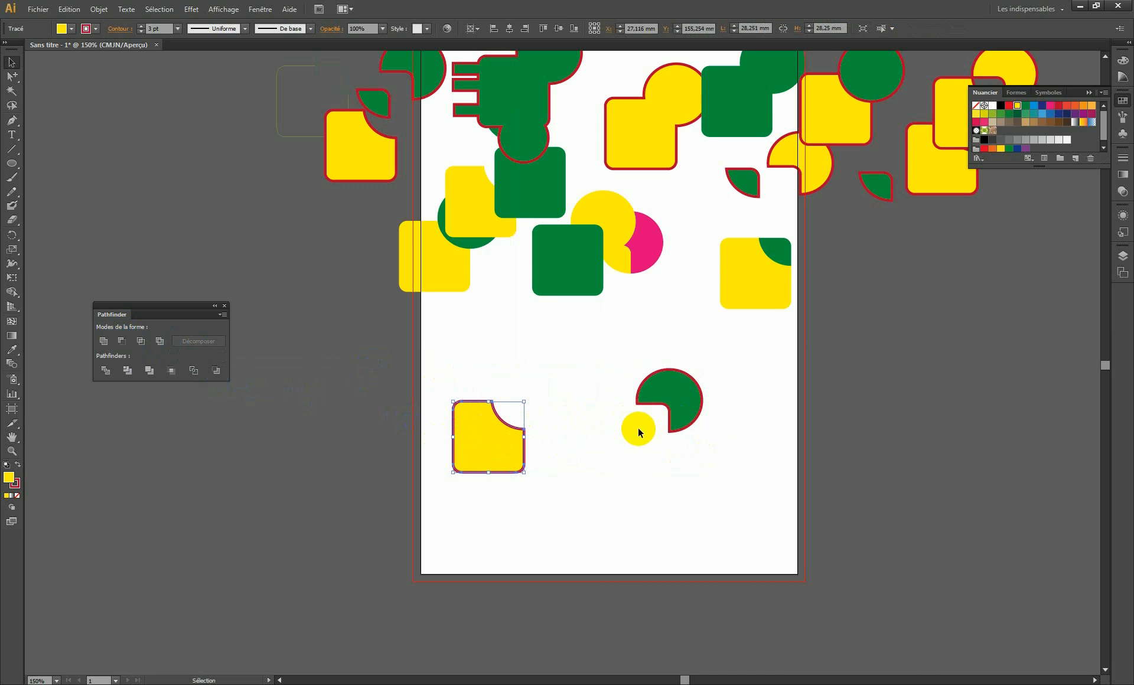
{"action": "left_click", "coordinate": [596, 497]}
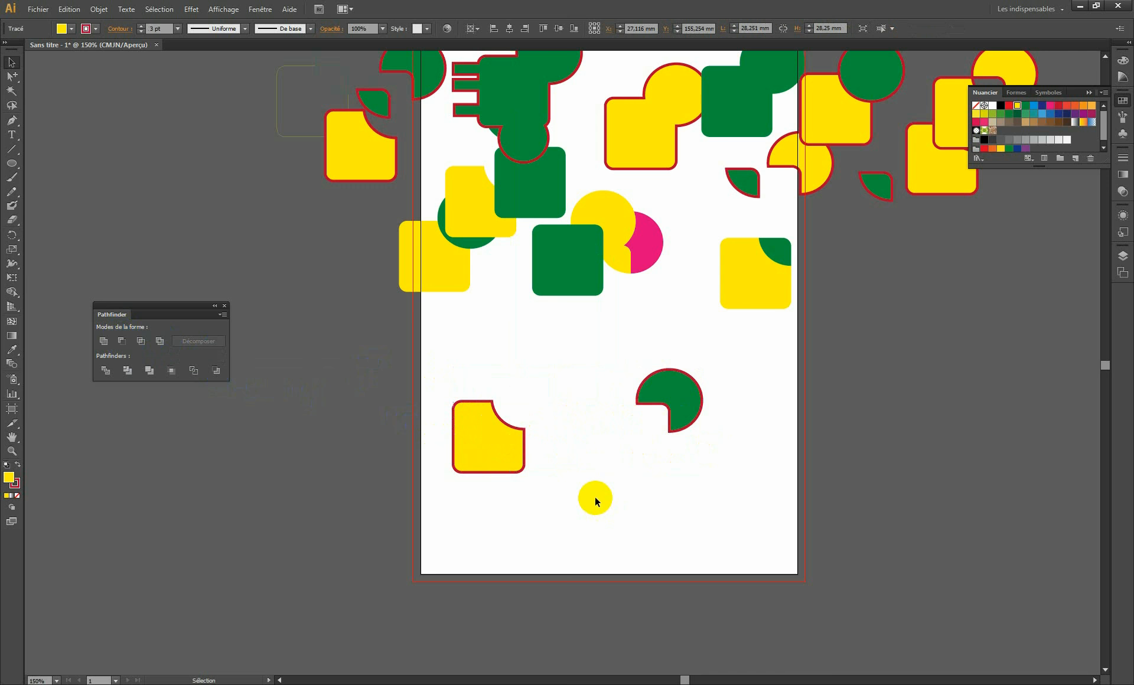